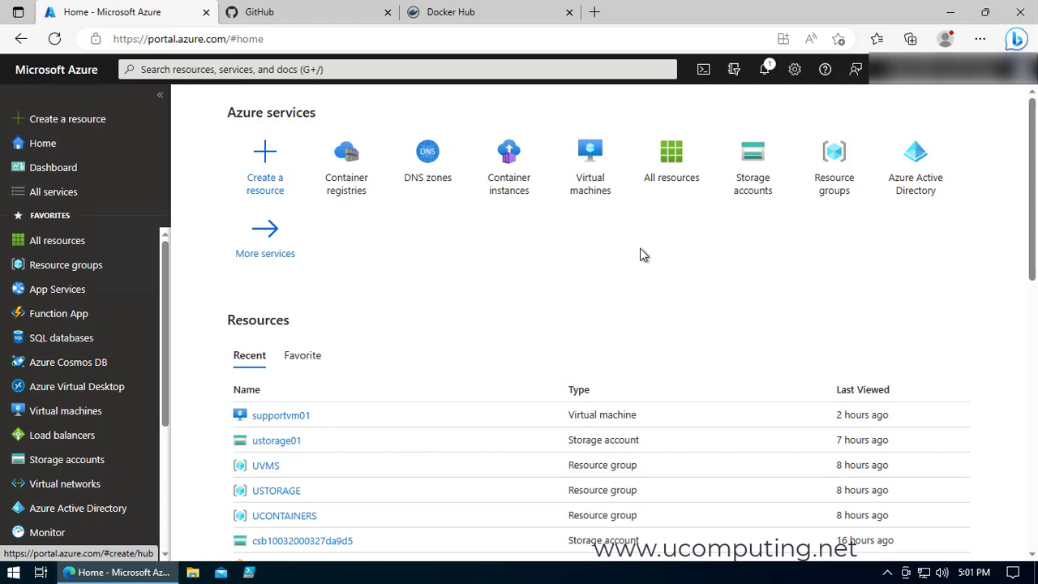
View the Docker Hub and GitHub pages and return to the Azure portal home page.
left_click(486, 14)
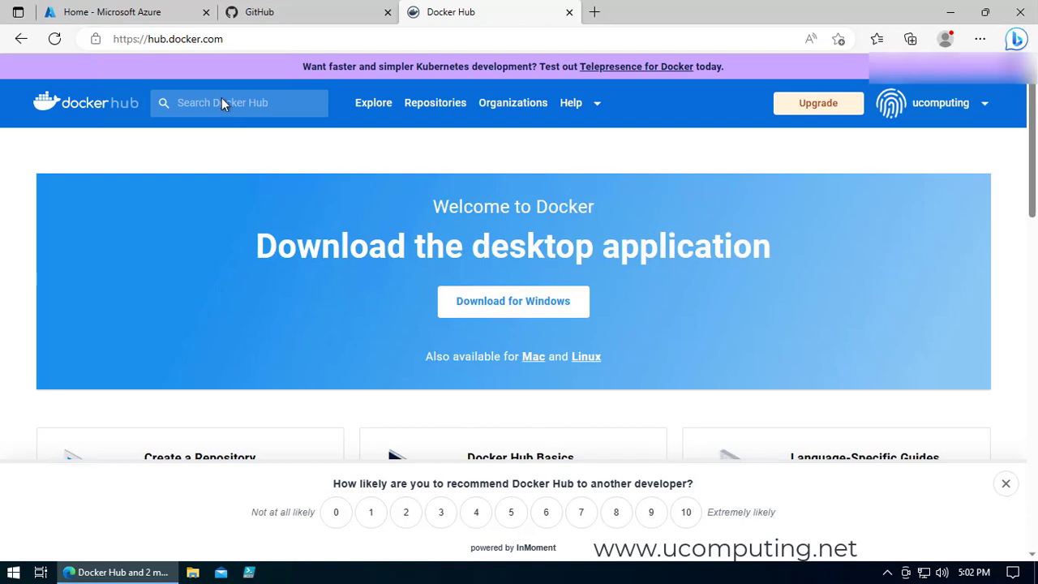
left_click(304, 20)
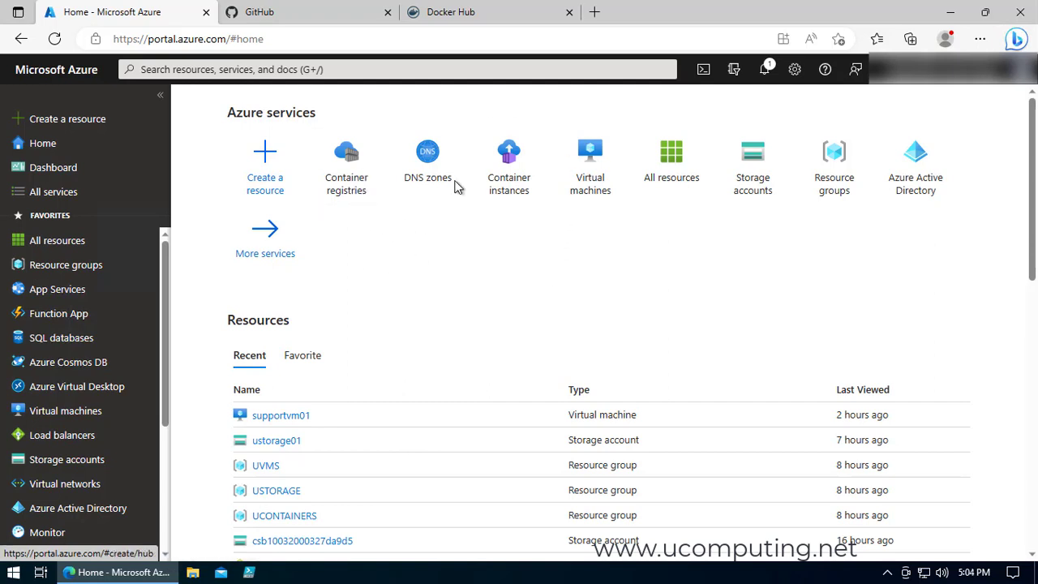
left_click(531, 157)
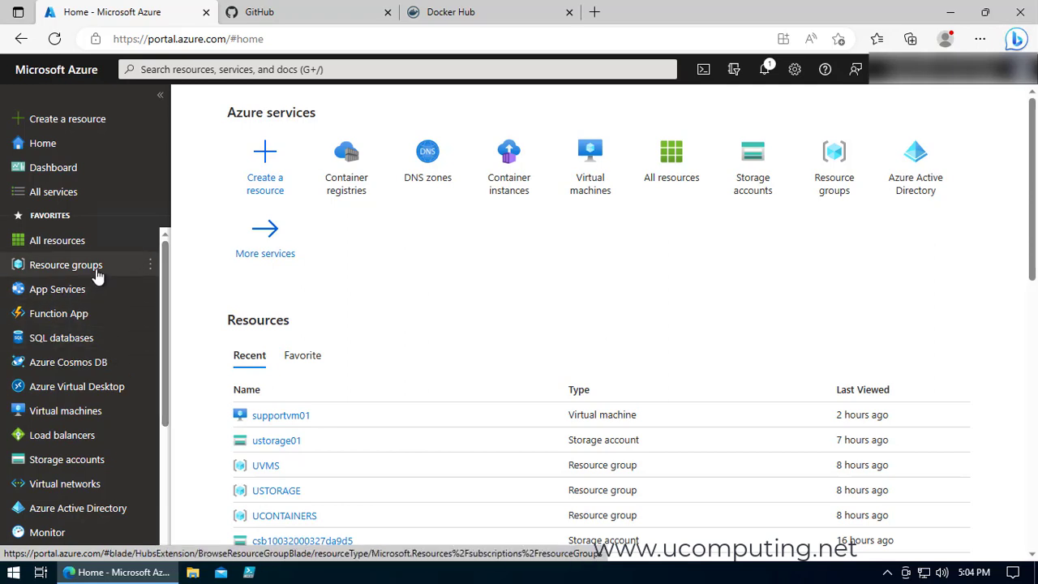
Open the UCONTAINERS resource group from the list of resource groups to view its resources.
mouse_move(98, 273)
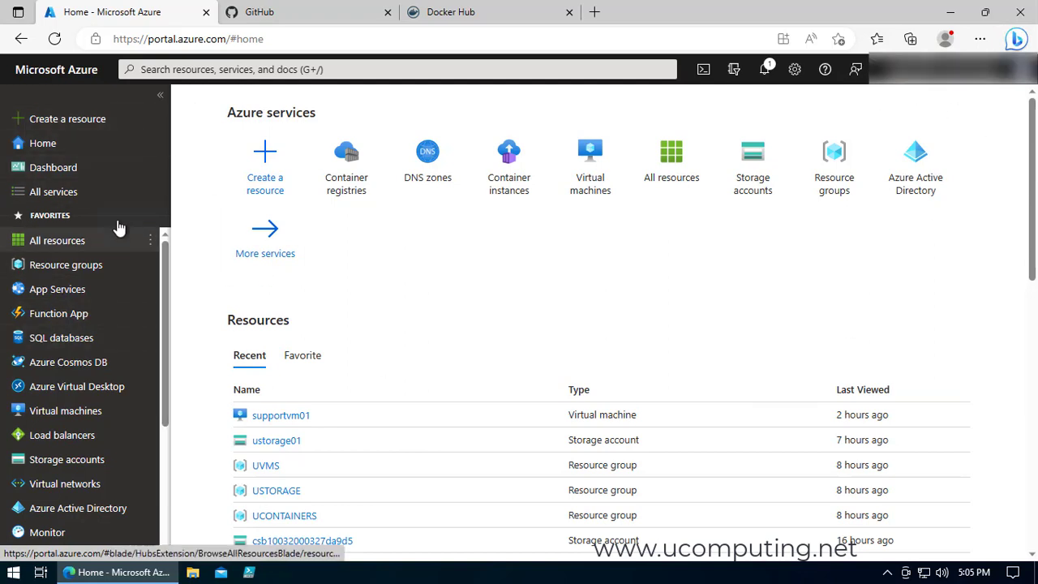
left_click(78, 270)
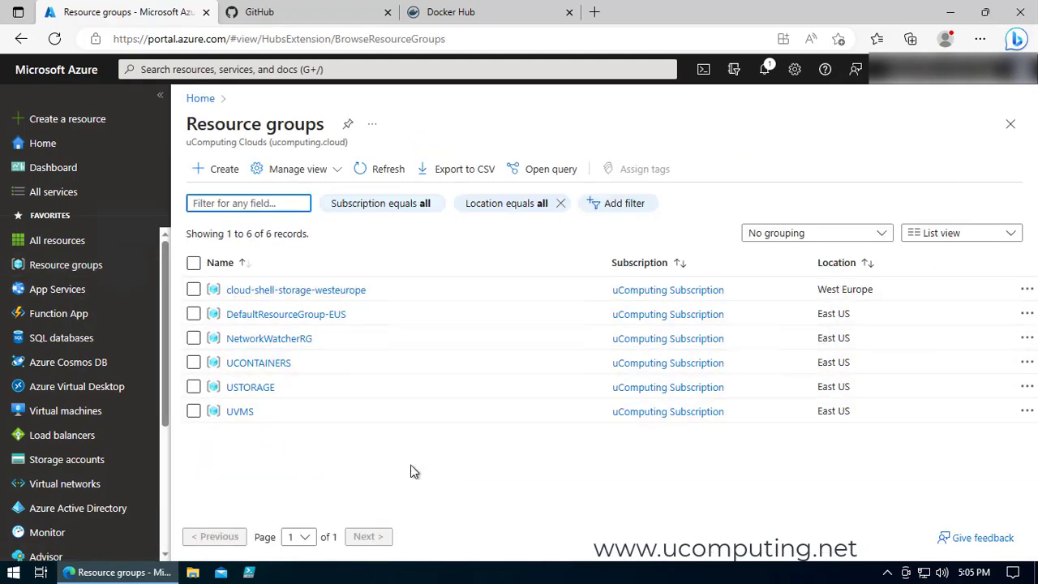
left_click(281, 372)
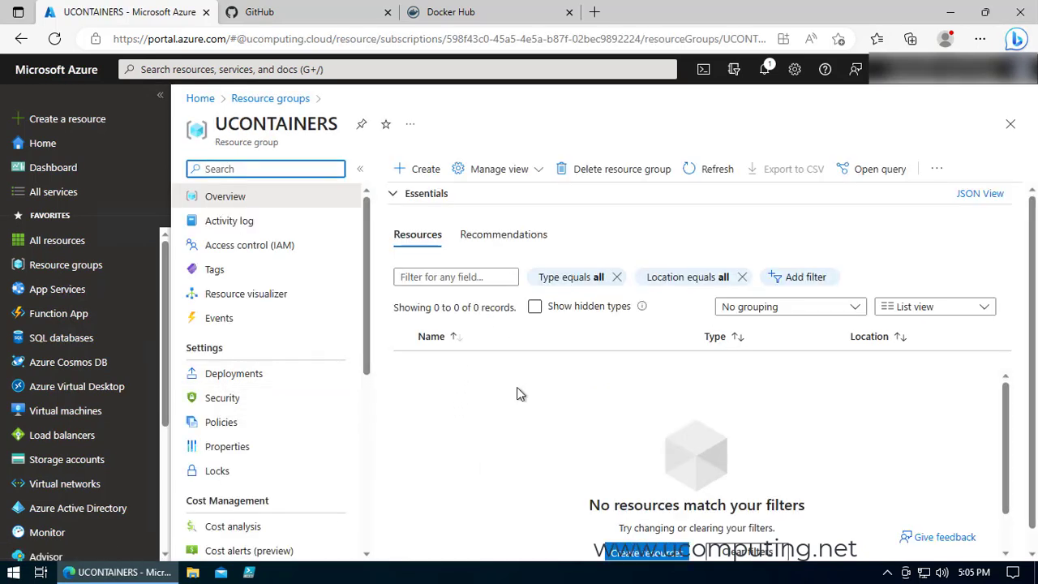
View the form for creating a resource group and return to the portal home page without creating one.
left_click(18, 42)
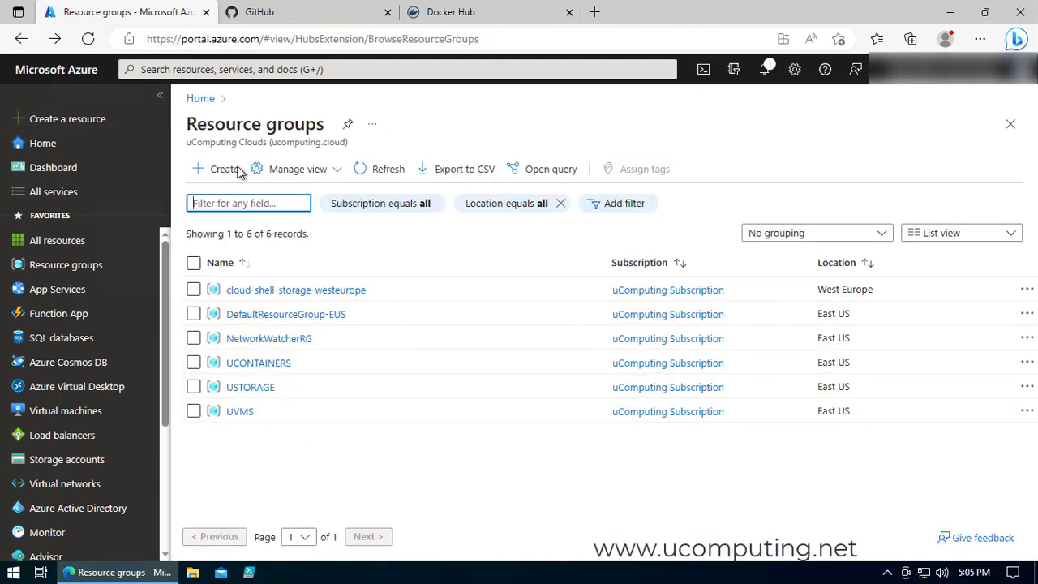
left_click(211, 175)
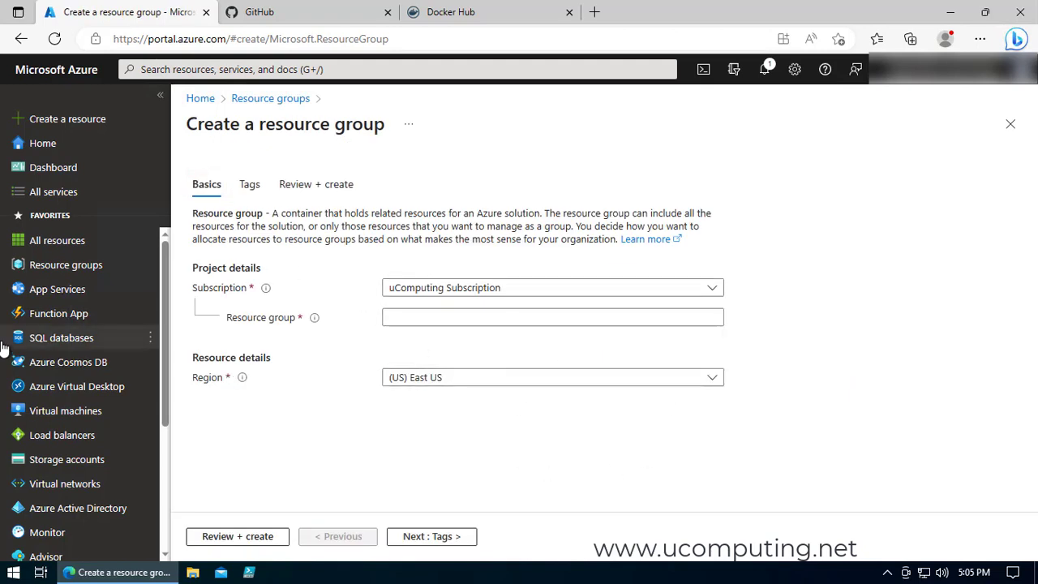
left_click(72, 266)
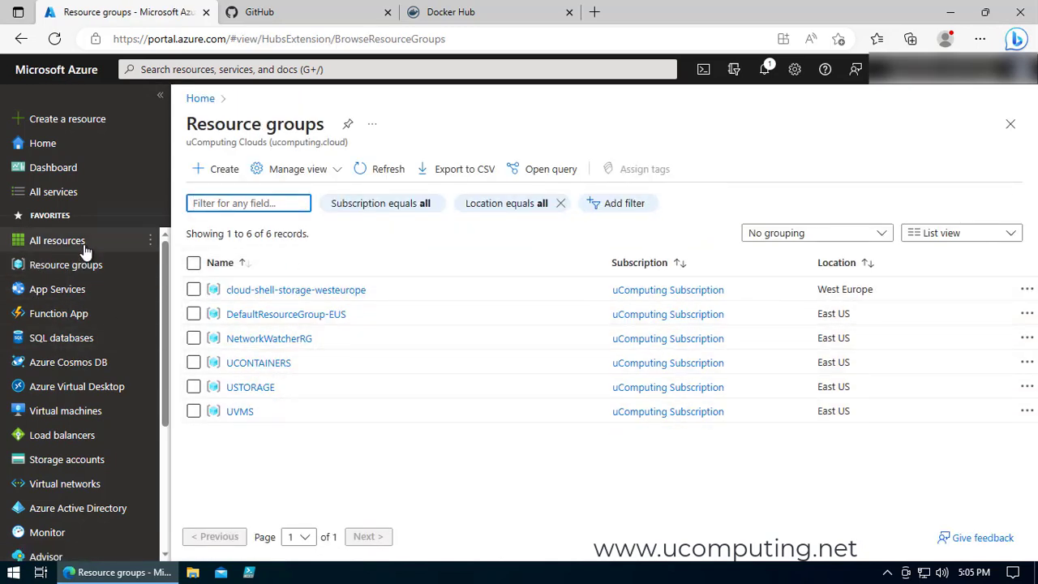
left_click(89, 145)
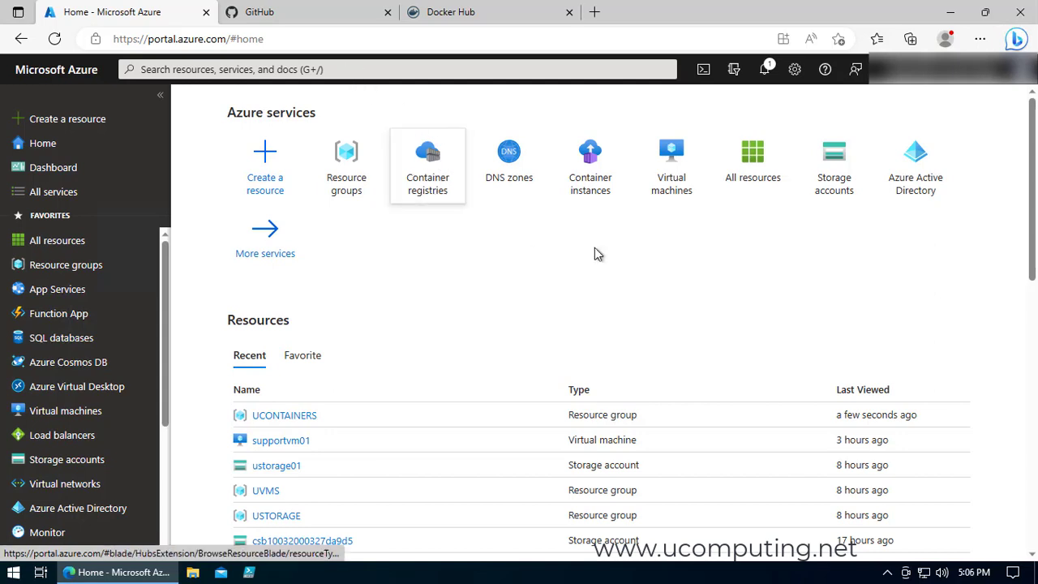
Search the portal for "regist" and open the Container registries service.
left_click(359, 71)
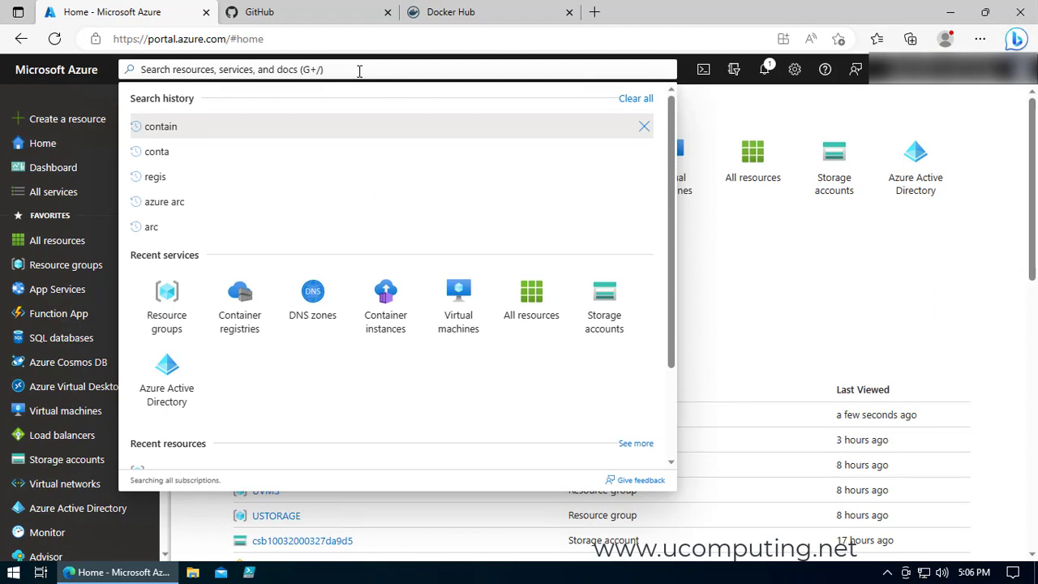
type("regist")
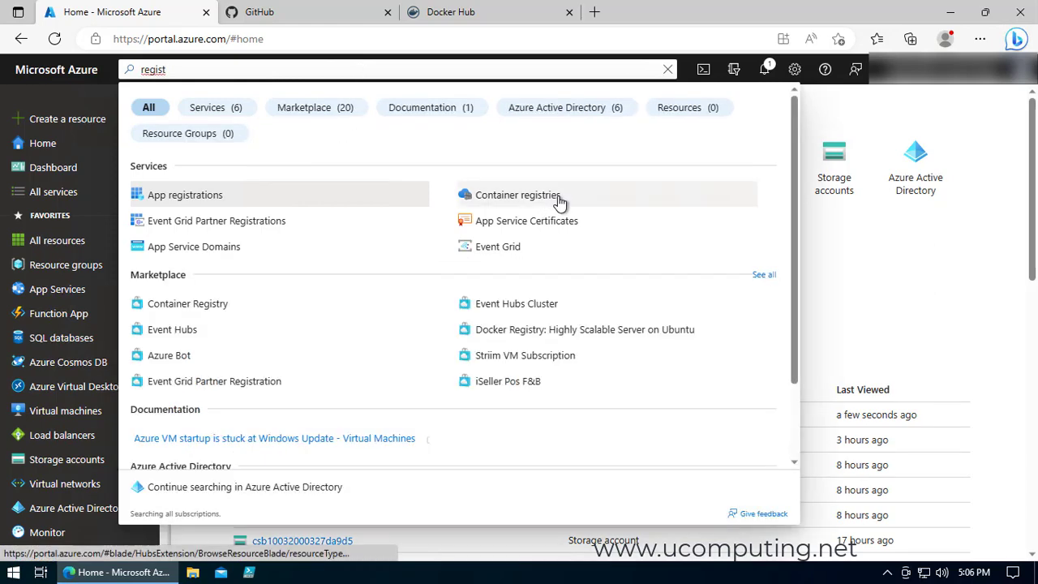
left_click(558, 201)
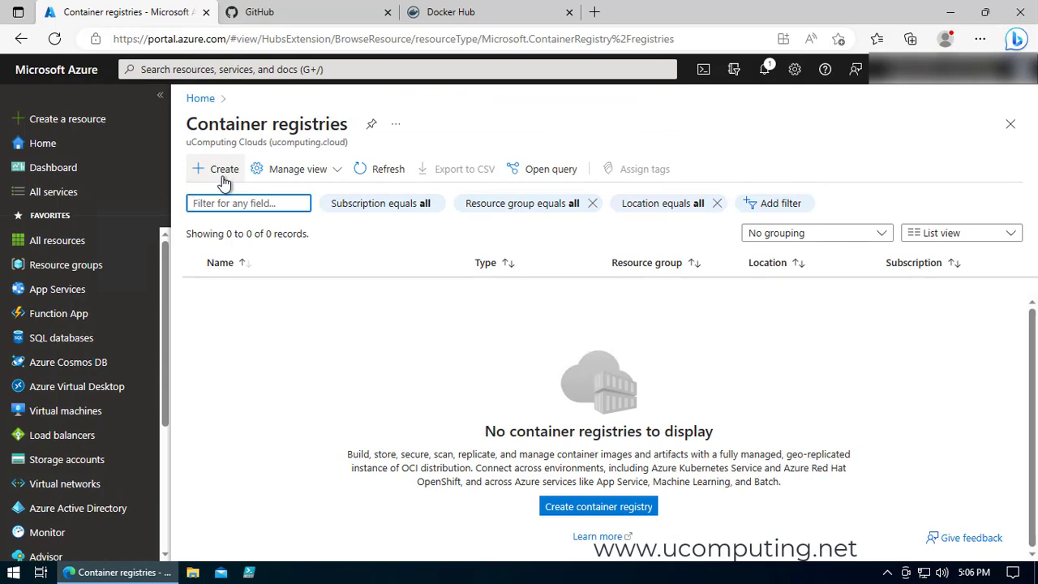
Start a new container registry in the UCONTAINERS resource group and name it ucomputing.
left_click(222, 170)
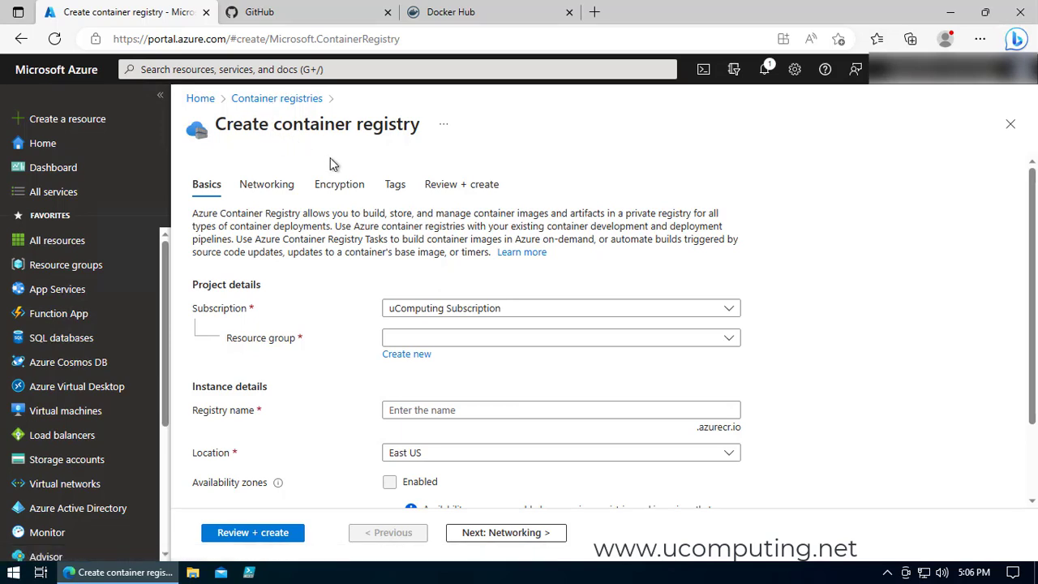
left_click(634, 340)
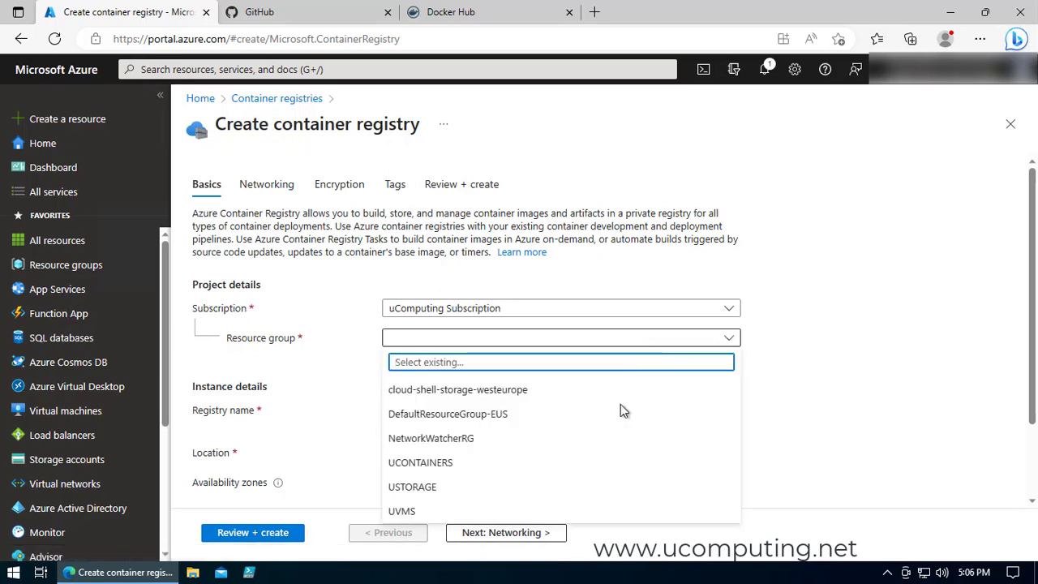
left_click(547, 466)
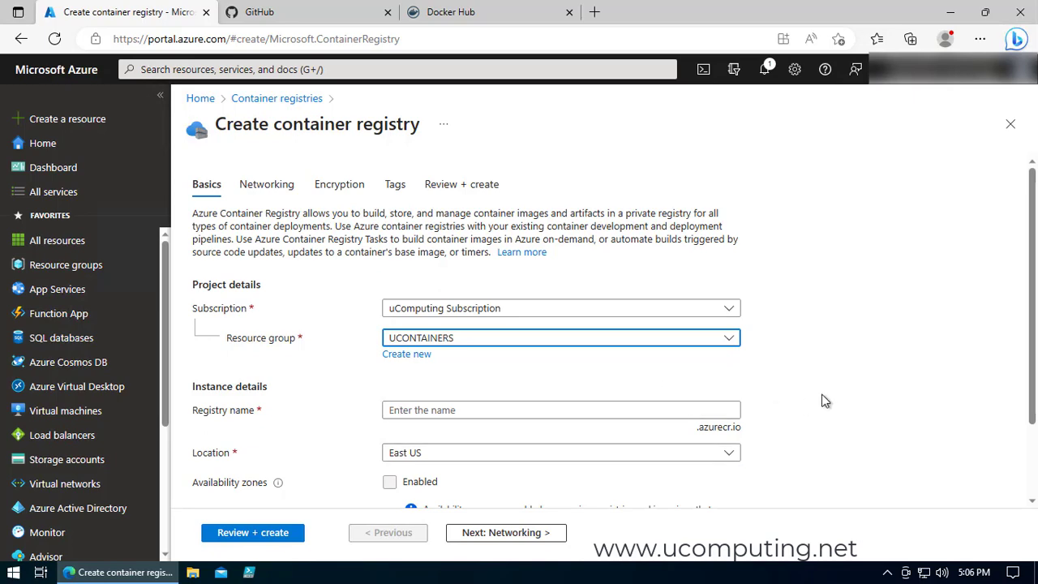
scroll(825, 401, "down", 1)
left_click(464, 357)
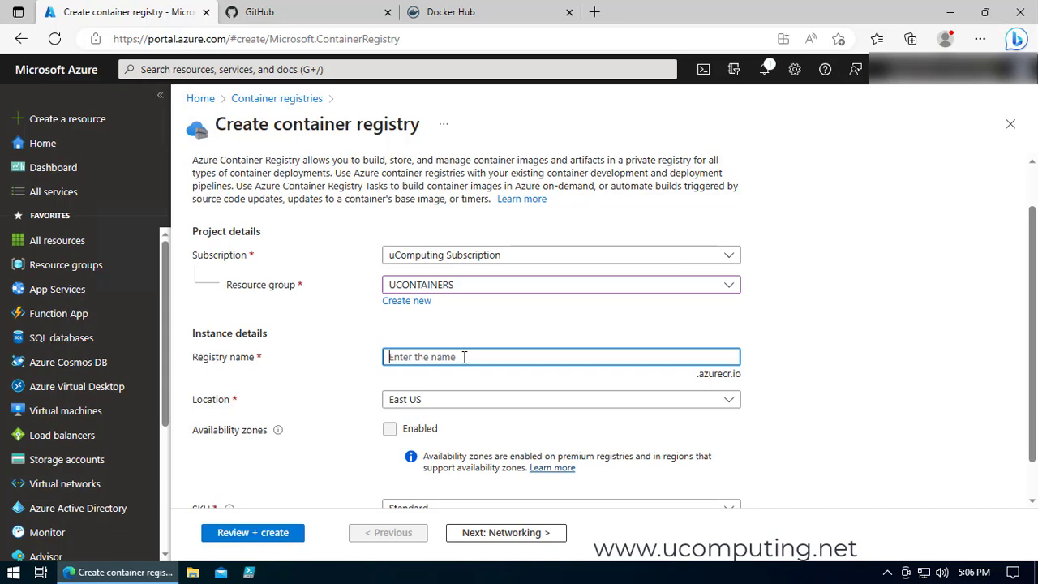
type("uc")
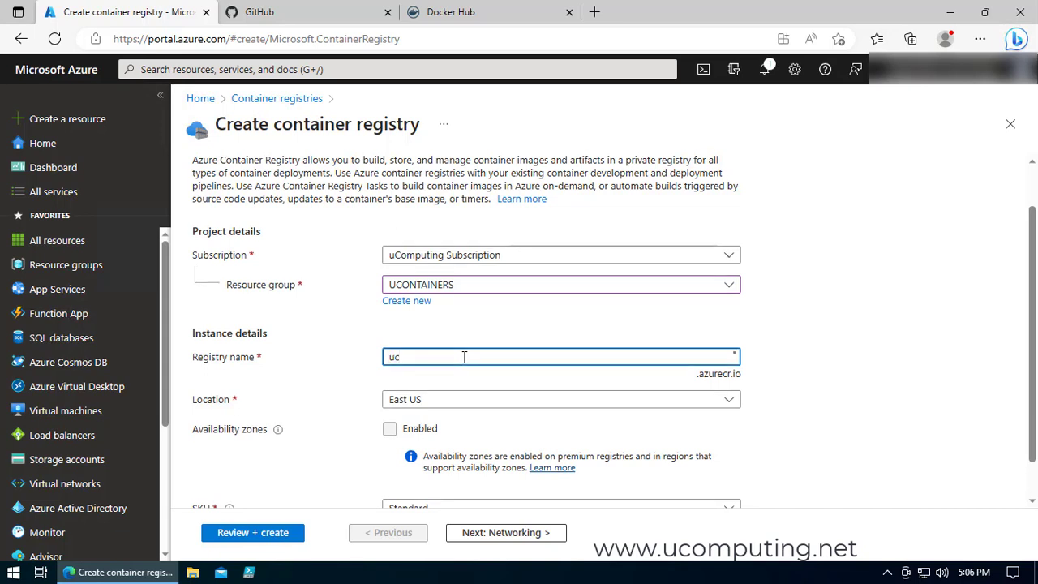
type("omputing")
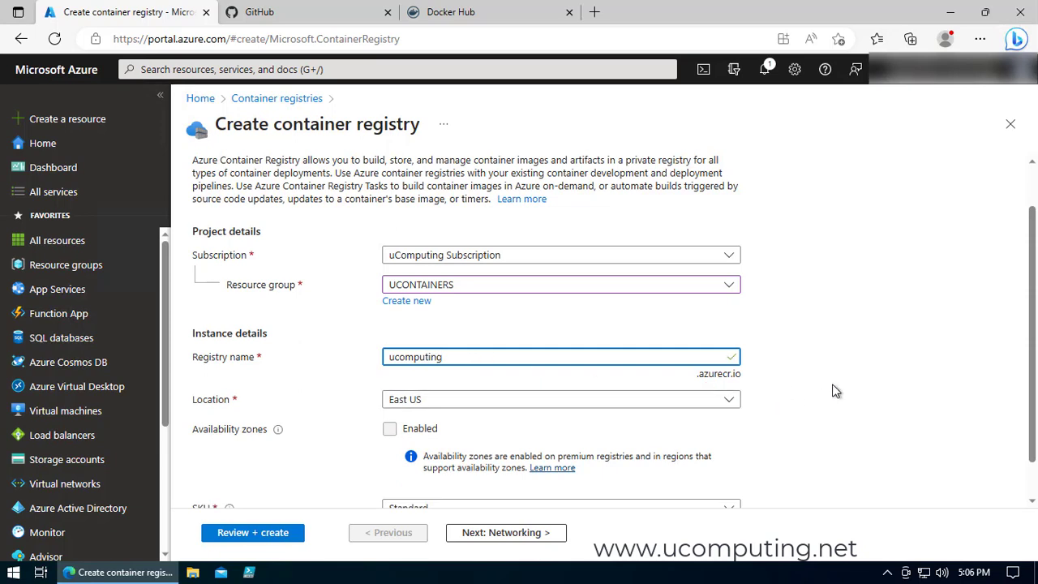
Choose the Standard SKU for the new container registry.
scroll(830, 387, "down", 1)
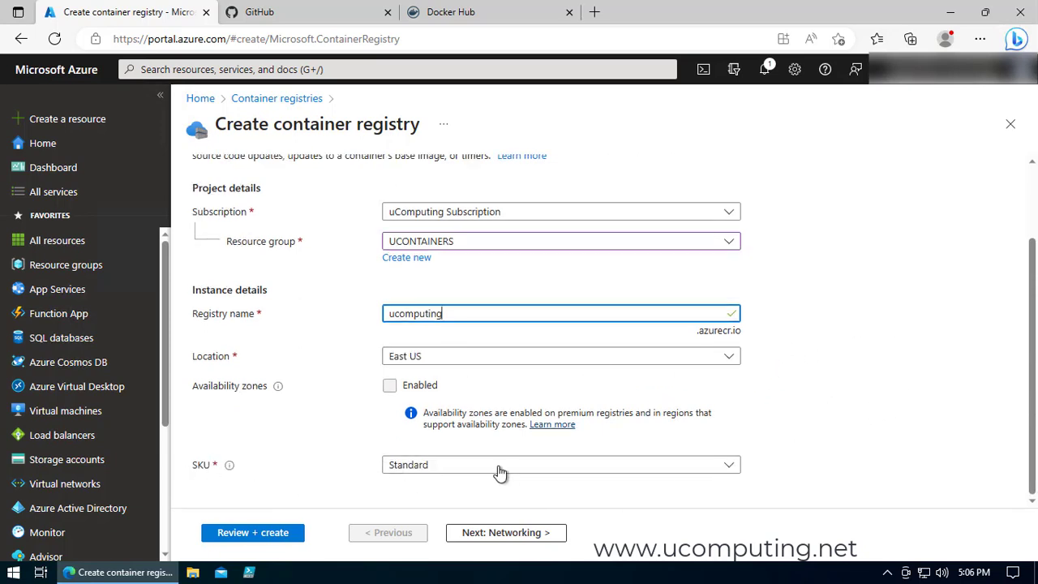
left_click(578, 469)
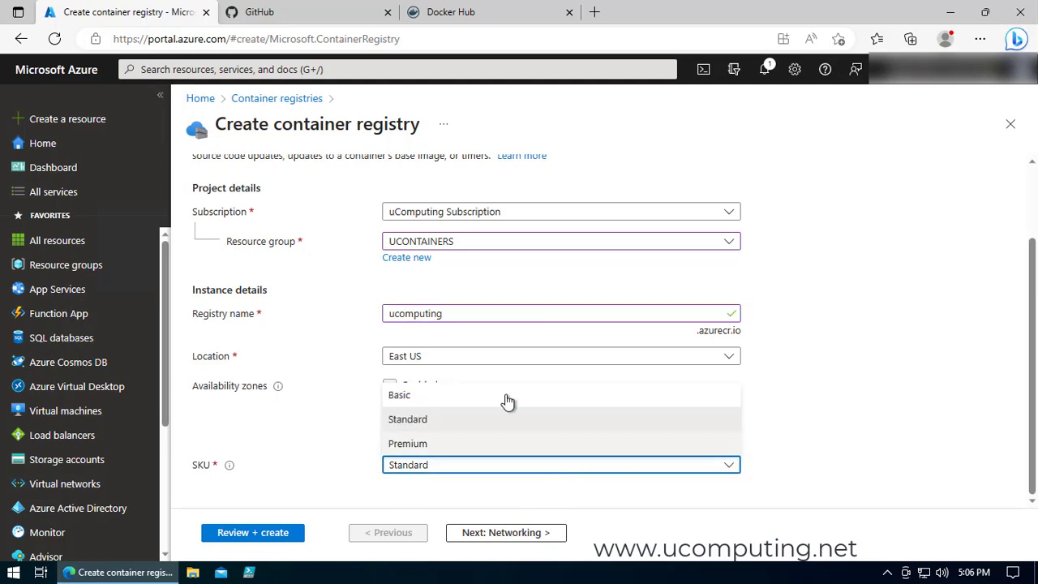
left_click(428, 423)
Keep the default networking, encryption and tag settings, review the configuration and create the container registry.
left_click(525, 535)
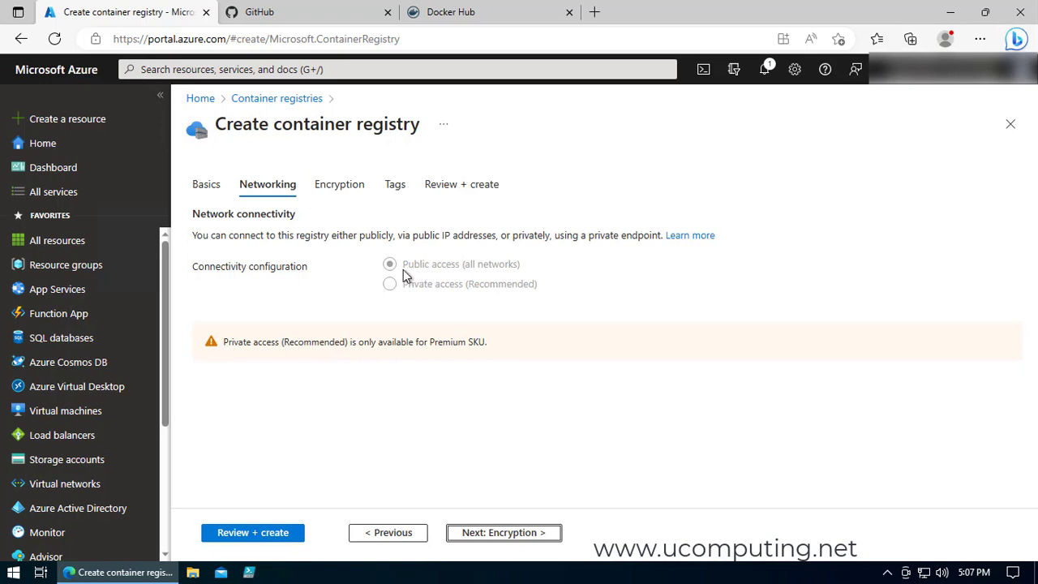
left_click(512, 535)
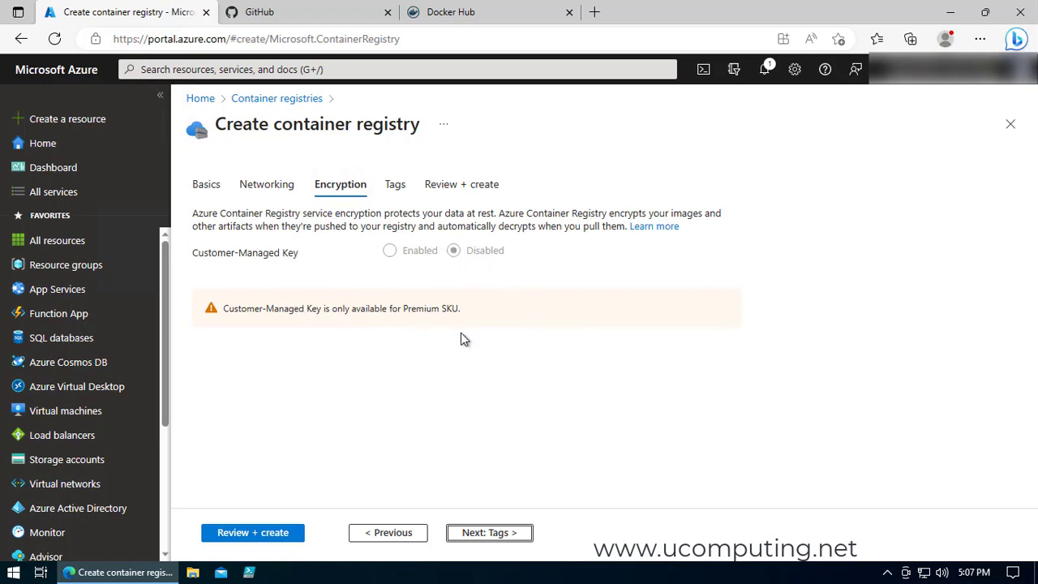
left_click(519, 532)
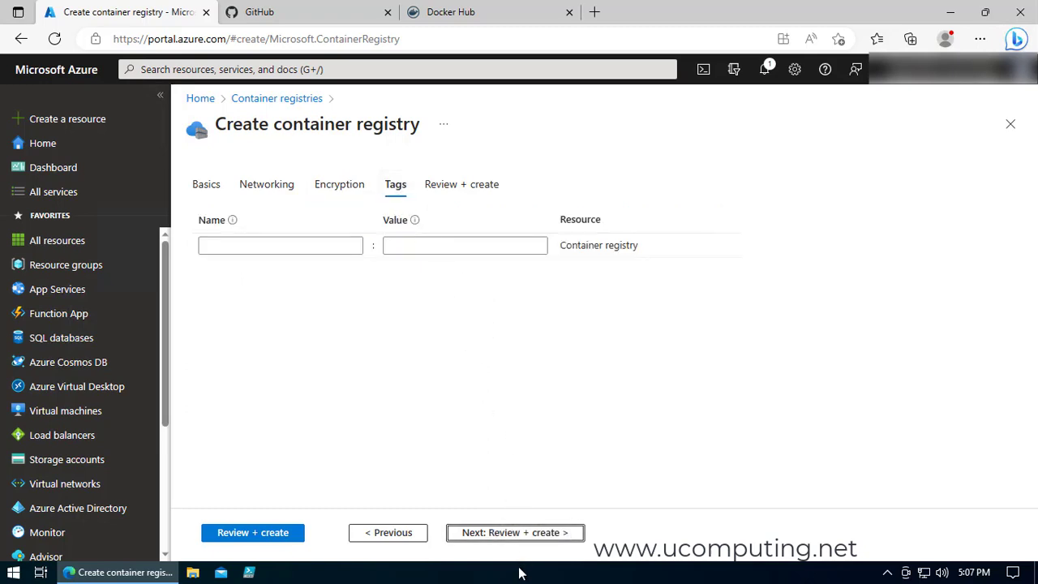
left_click(519, 532)
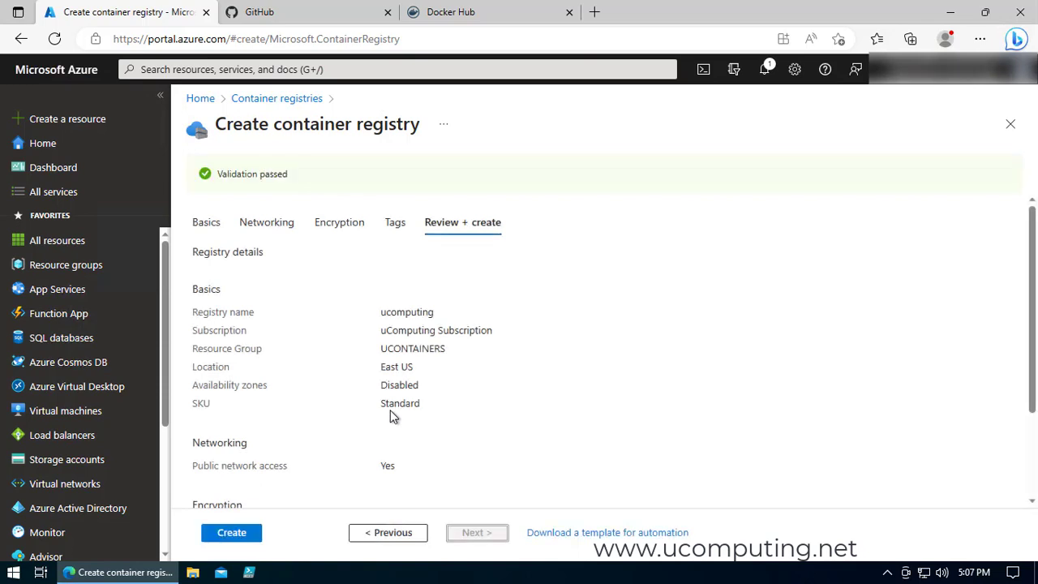
scroll(448, 333, "down", 2)
scroll(450, 349, "down", 1)
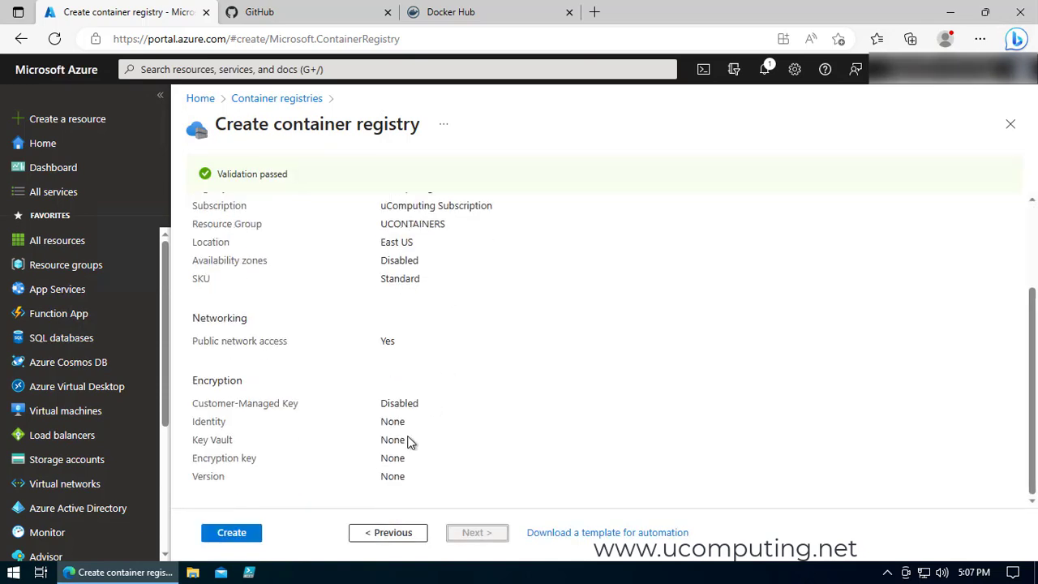
left_click(237, 538)
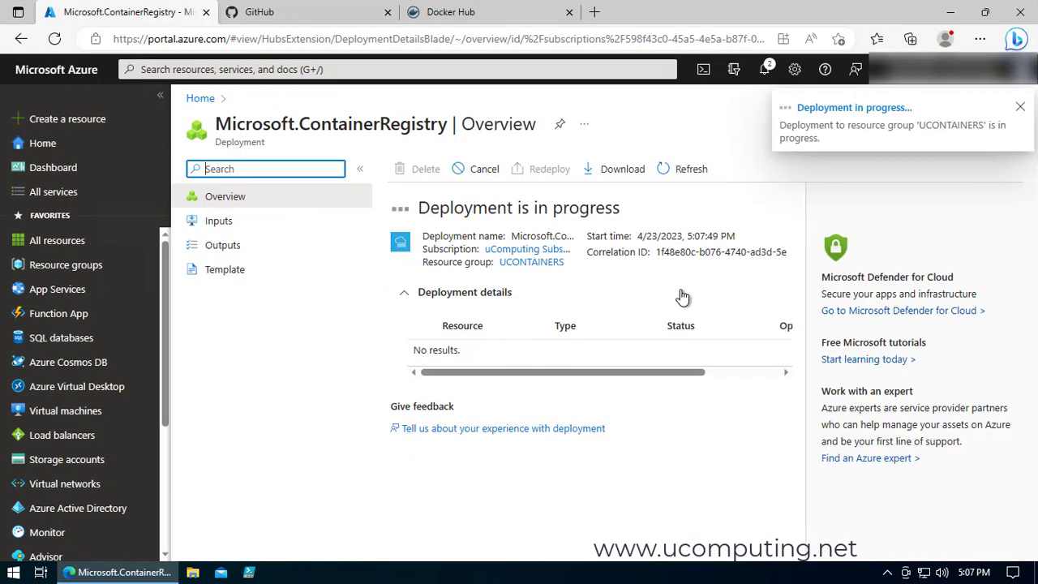
Check the notifications for the registry deployment and open the deployed ucomputing registry.
left_click(764, 69)
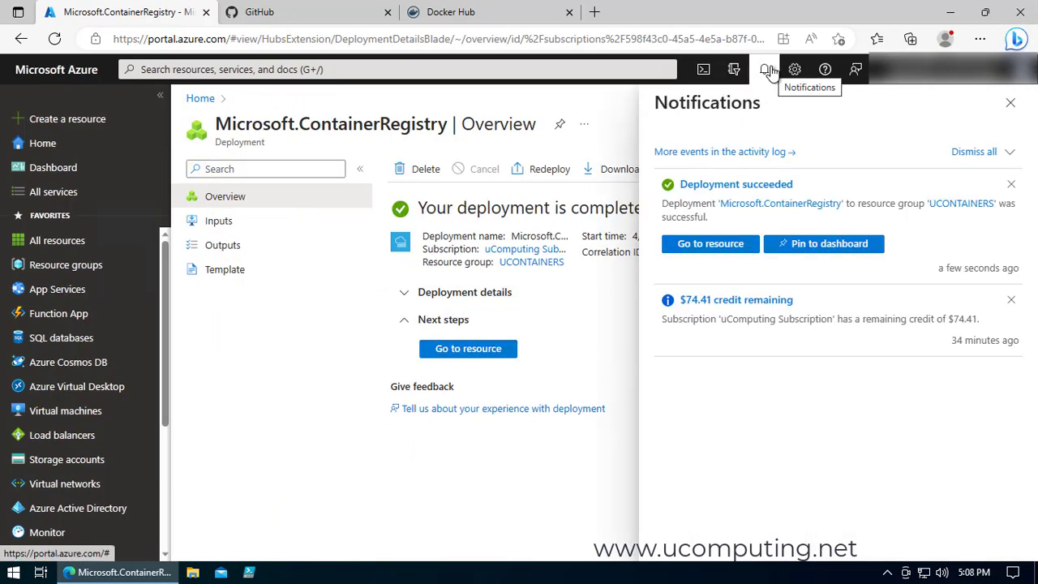
left_click(764, 69)
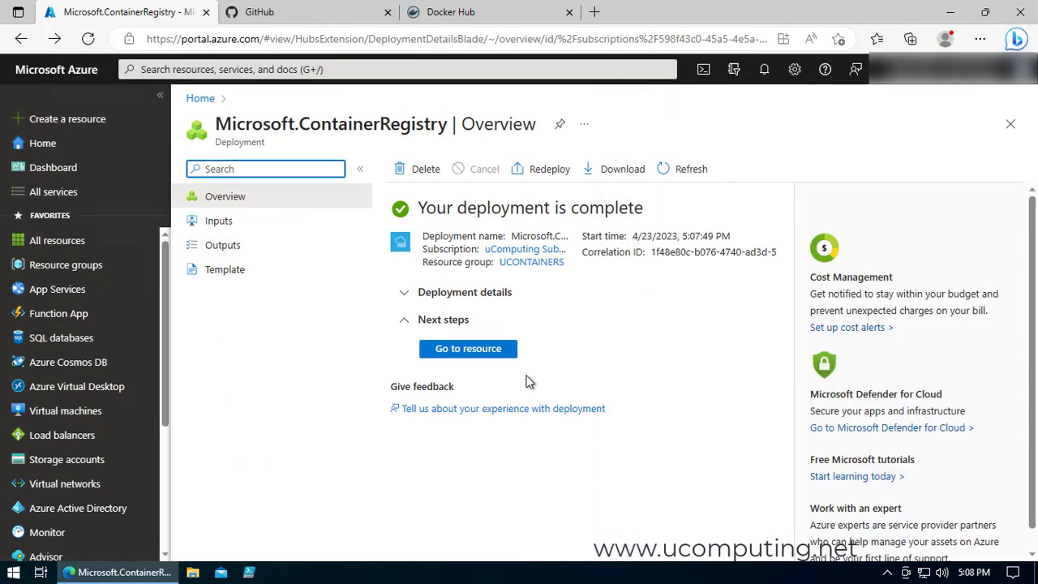
left_click(482, 353)
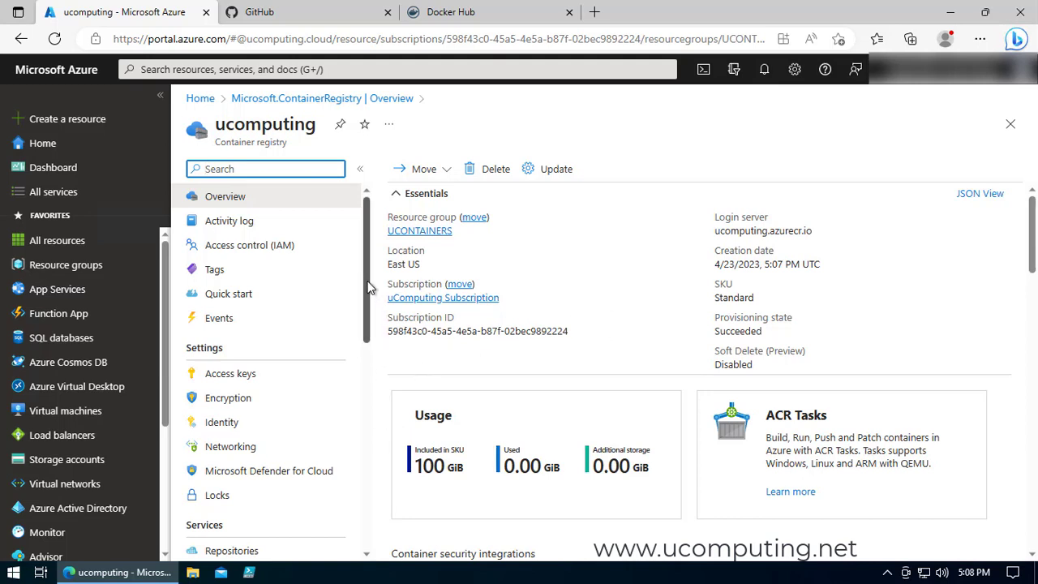
View the list of repositories in the ucomputing registry.
scroll(371, 288, "down", 3)
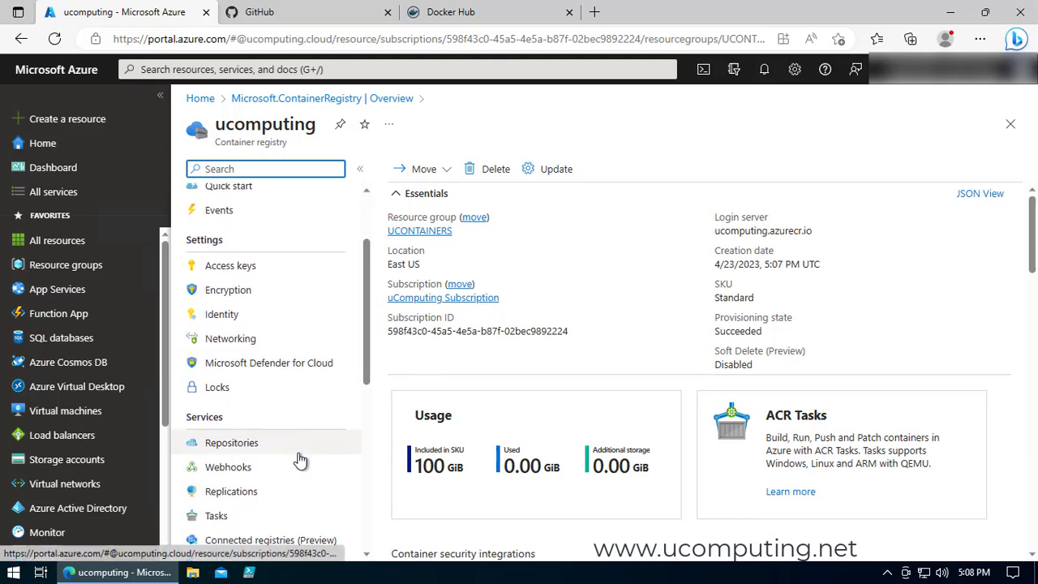
left_click(295, 450)
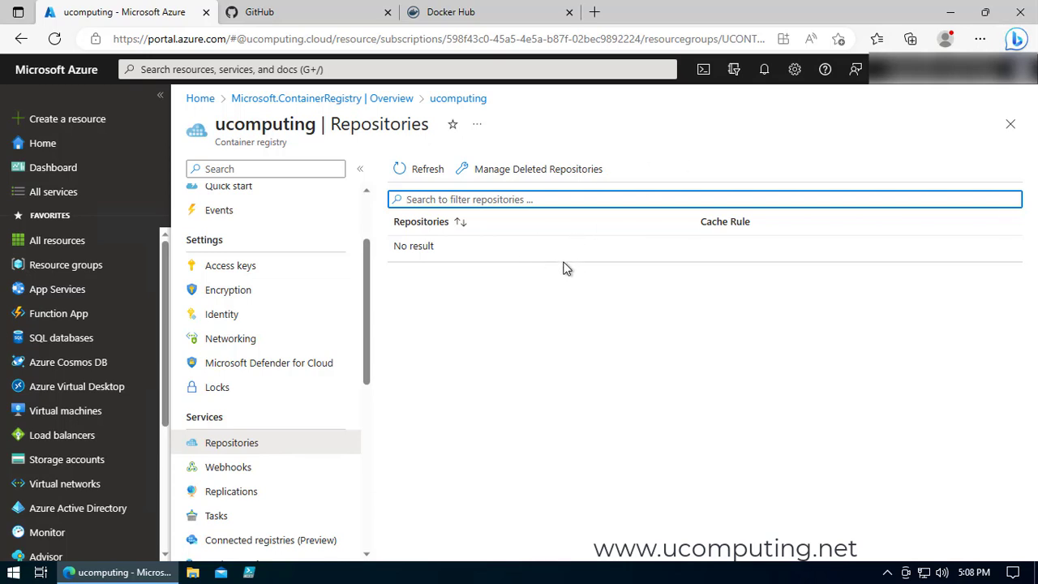
left_click(524, 362)
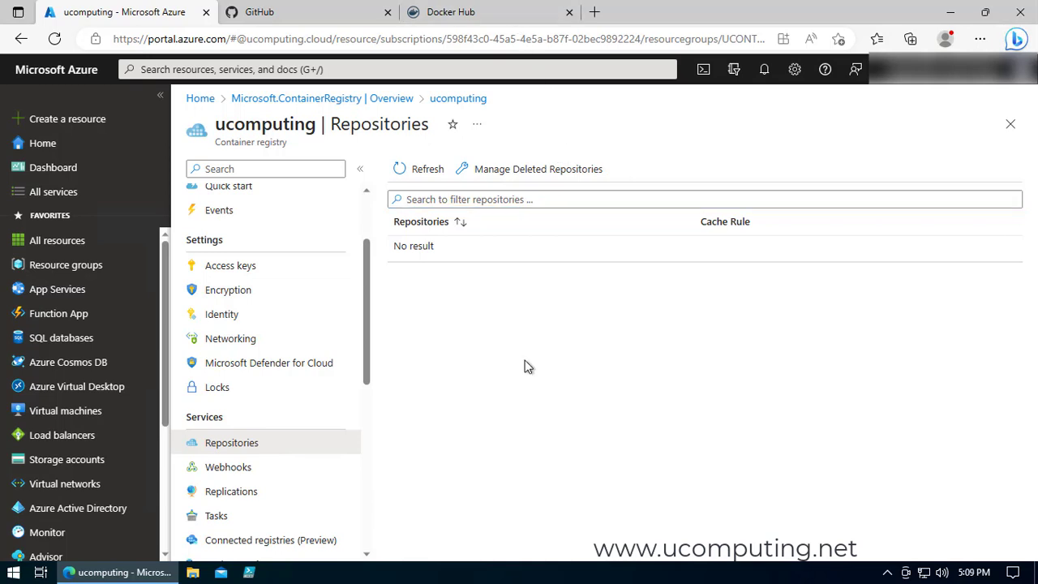
Start a PowerShell Cloud Shell session and enlarge its pane upward over the registry page.
left_click(702, 69)
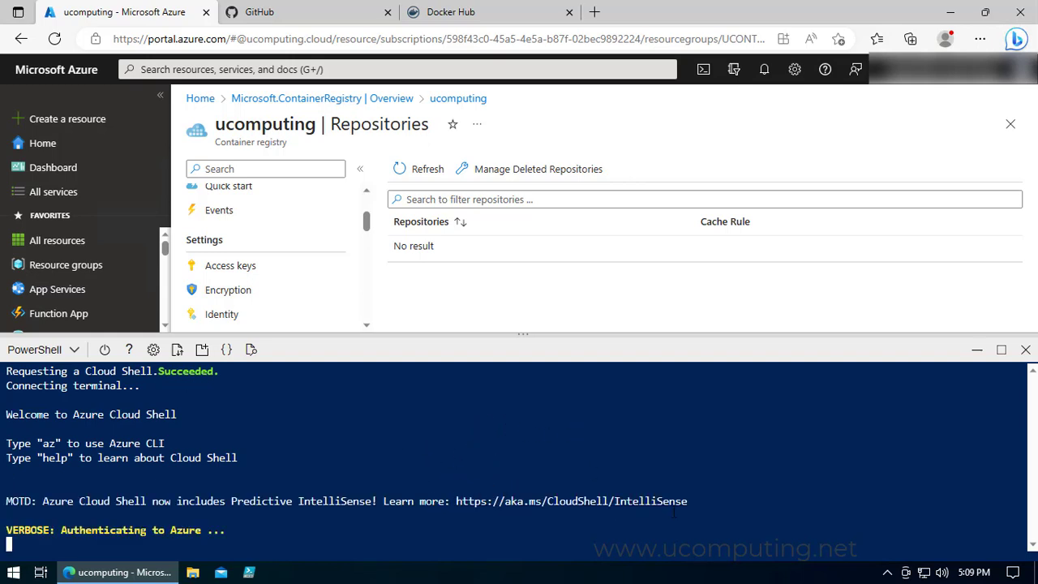
left_click_drag(616, 333, 641, 284)
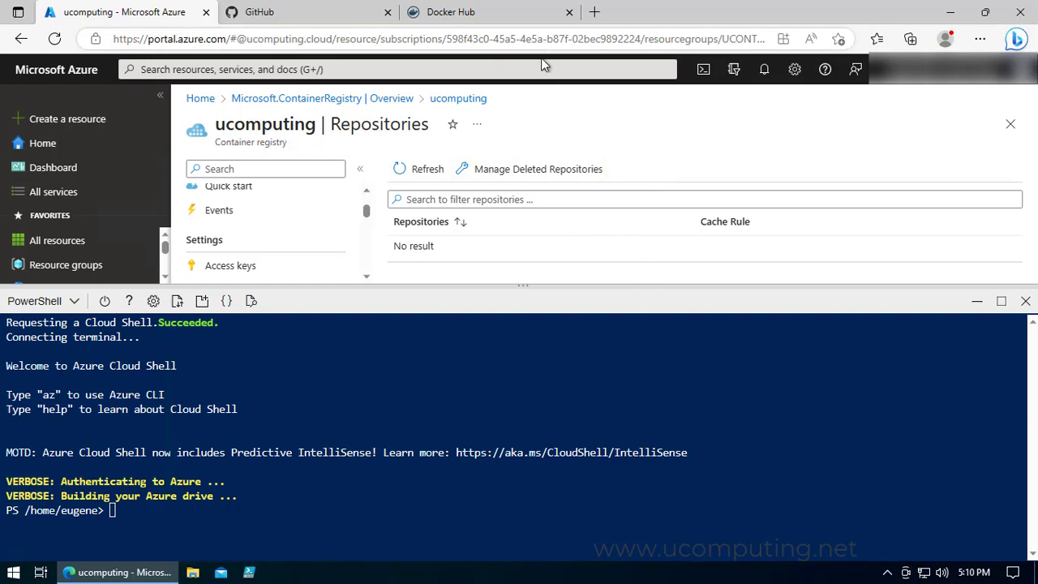
Switch to Docker Hub, check the account's own repositories and browse the publicly available images.
left_click(499, 21)
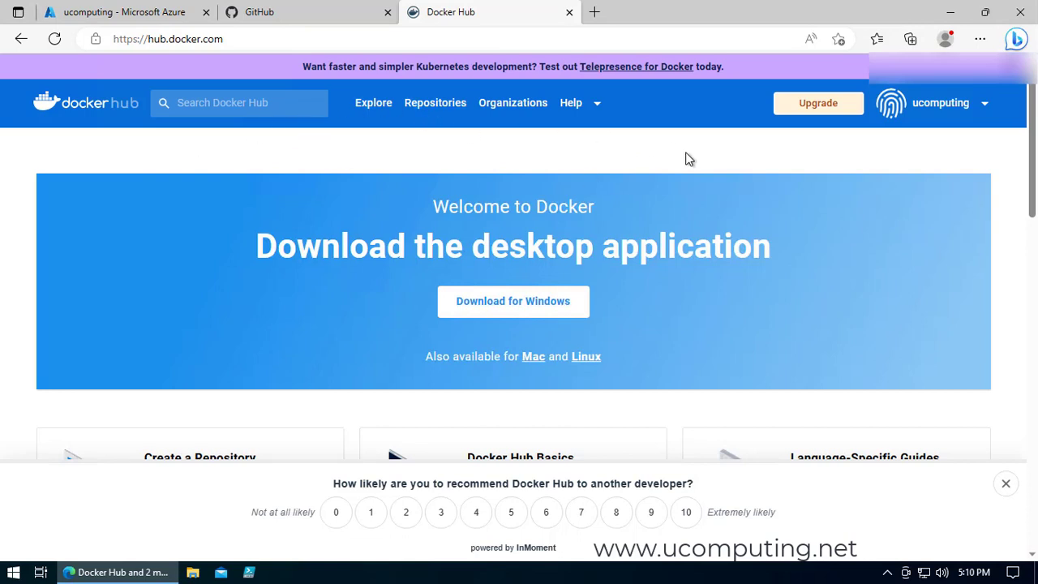
left_click(434, 103)
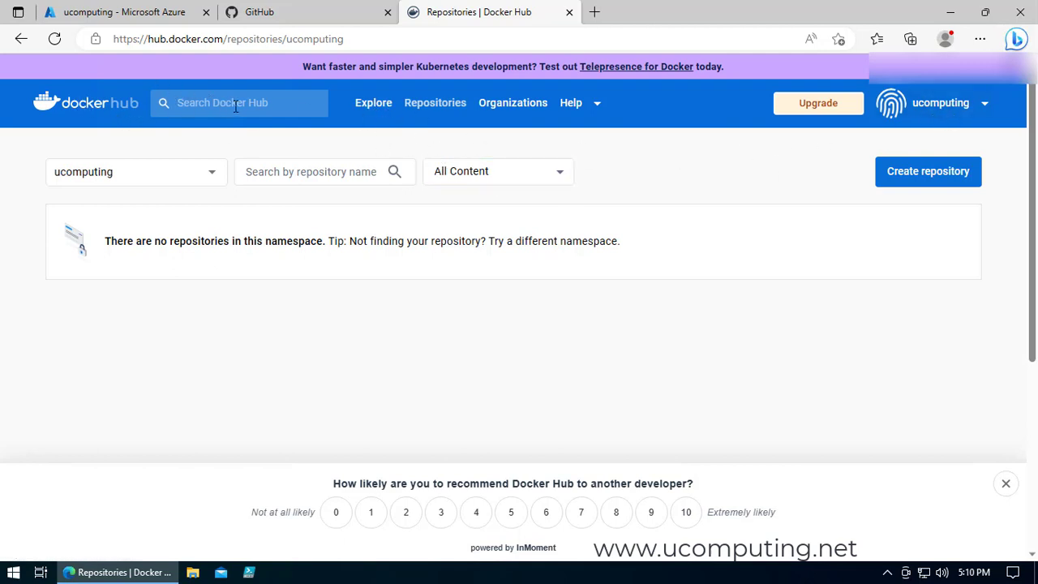
left_click(370, 103)
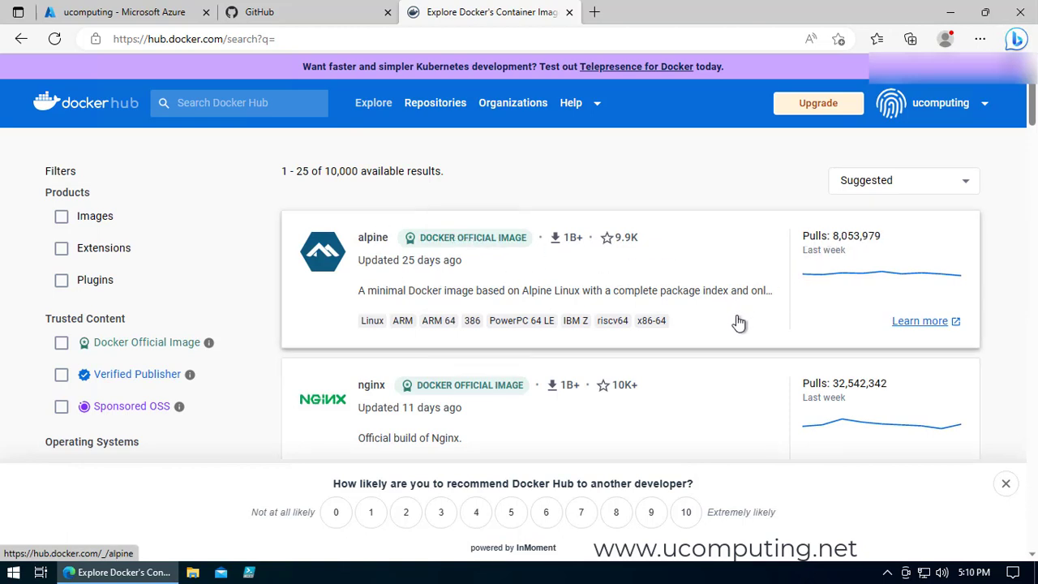
scroll(730, 348, "down", 1)
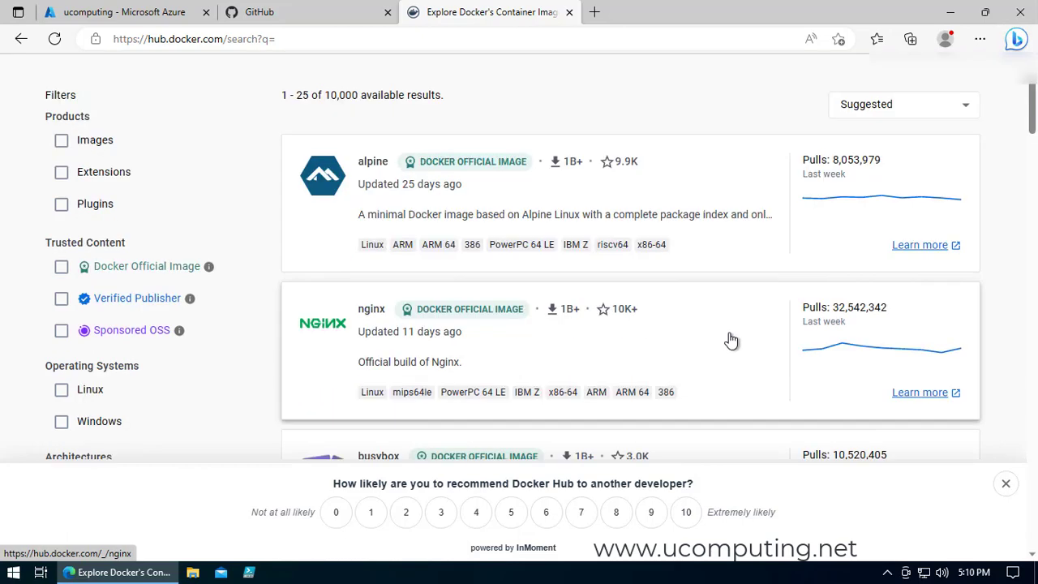
scroll(732, 339, "down", 3)
scroll(732, 337, "down", 1)
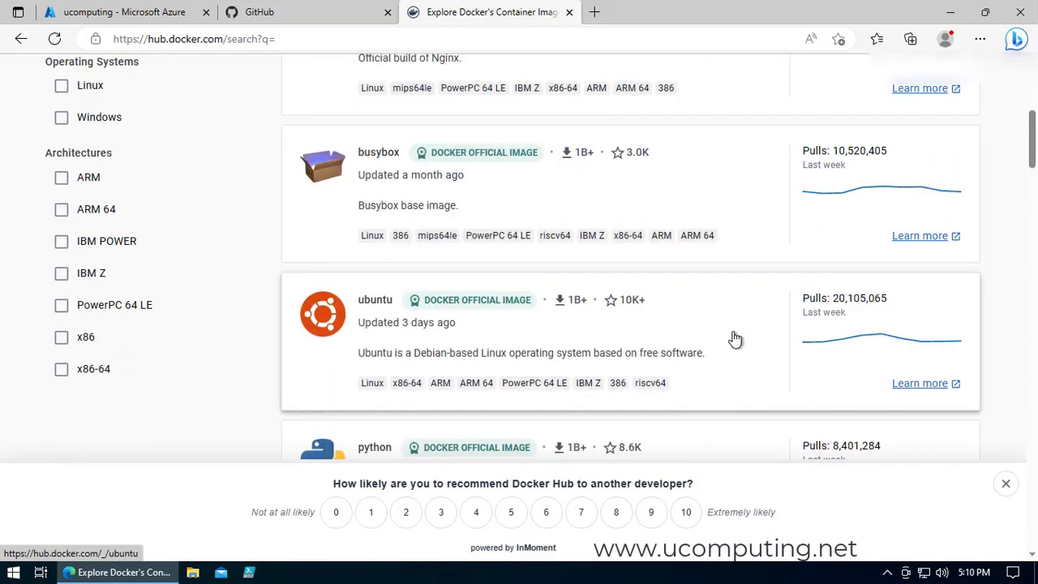
scroll(734, 335, "down", 3)
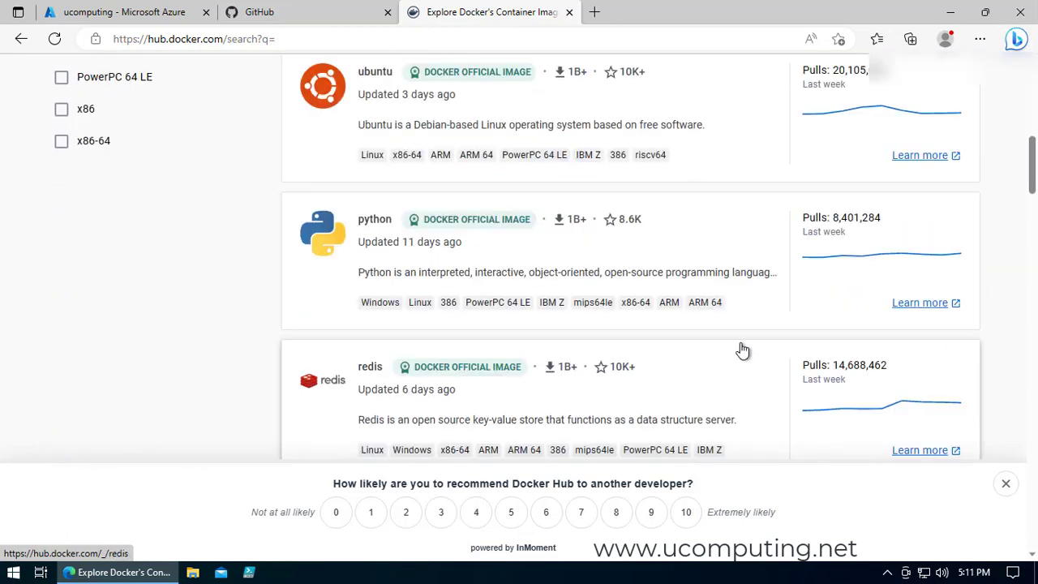
scroll(737, 345, "down", 4)
scroll(741, 345, "down", 3)
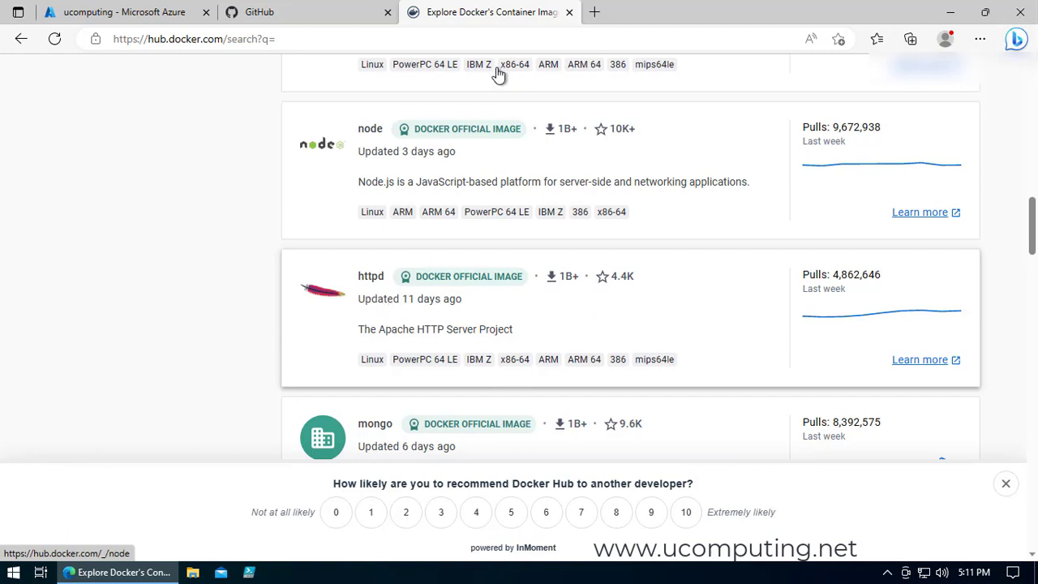
Glance back at the Azure registry page, and open the official httpd image from Docker Hub's image list.
left_click(154, 15)
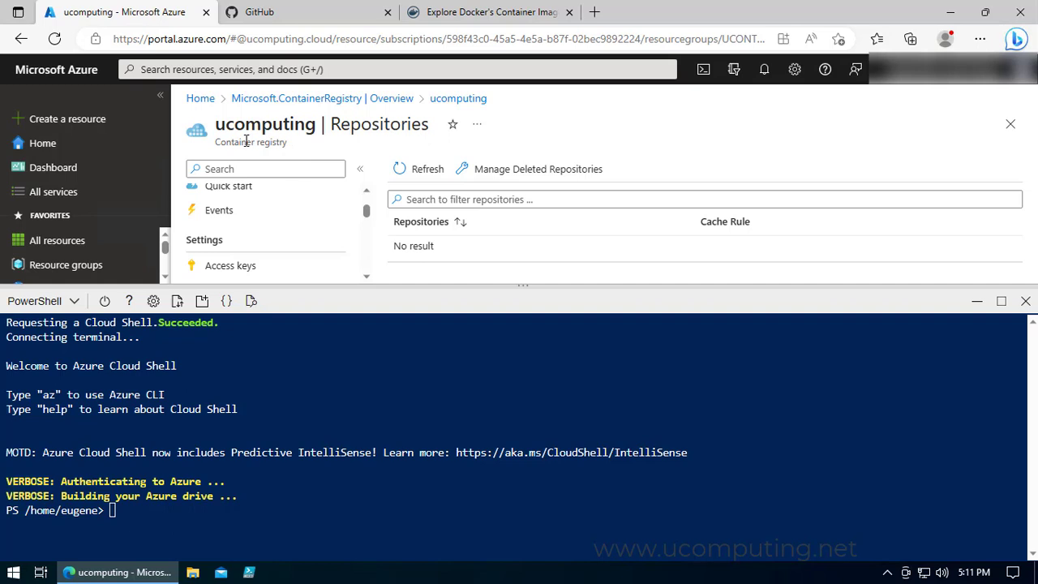
left_click(495, 15)
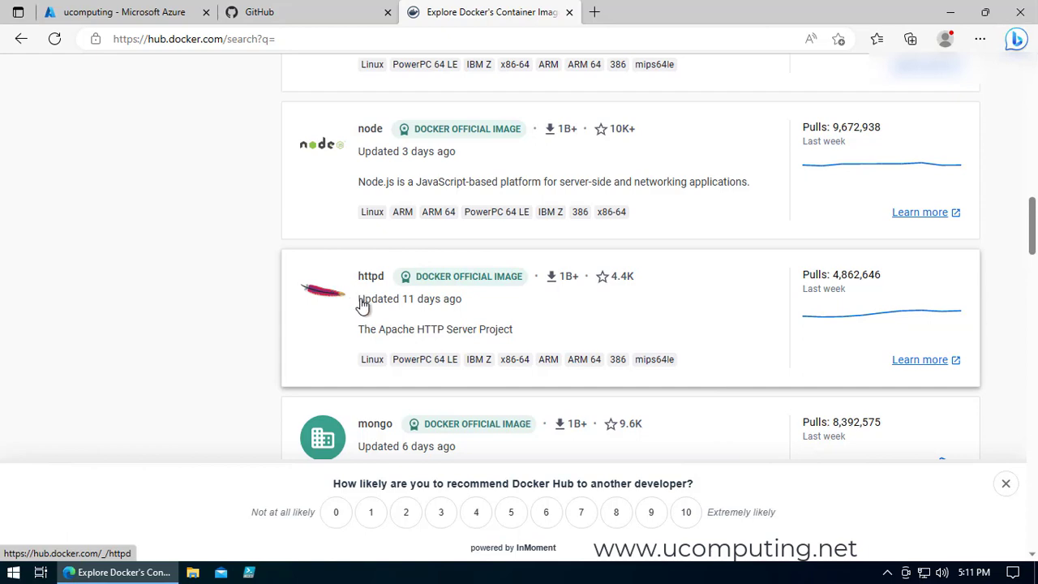
scroll(733, 344, "up", 5)
scroll(734, 343, "up", 5)
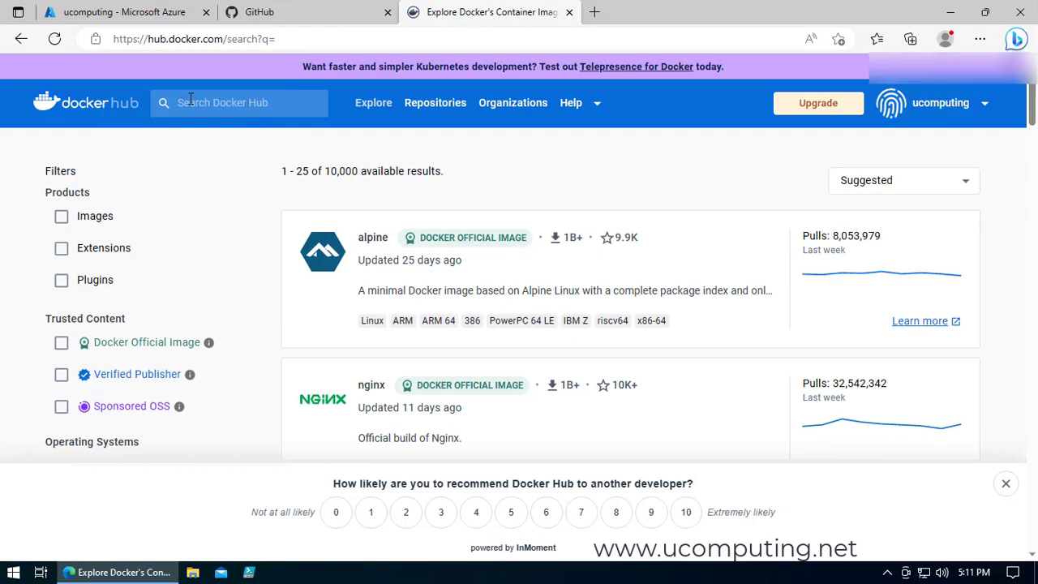
scroll(632, 322, "down", 10)
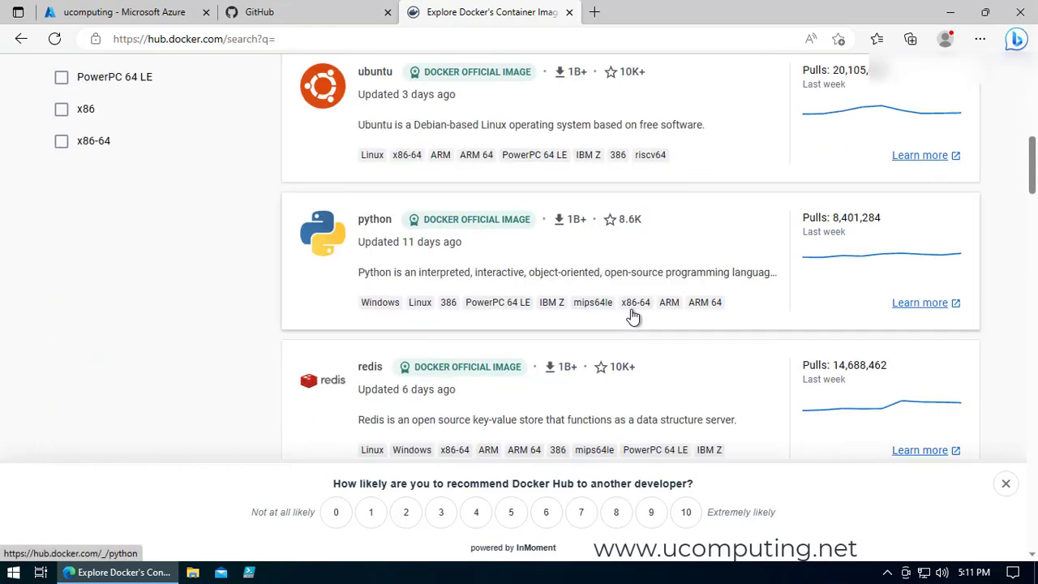
scroll(633, 324, "down", 2)
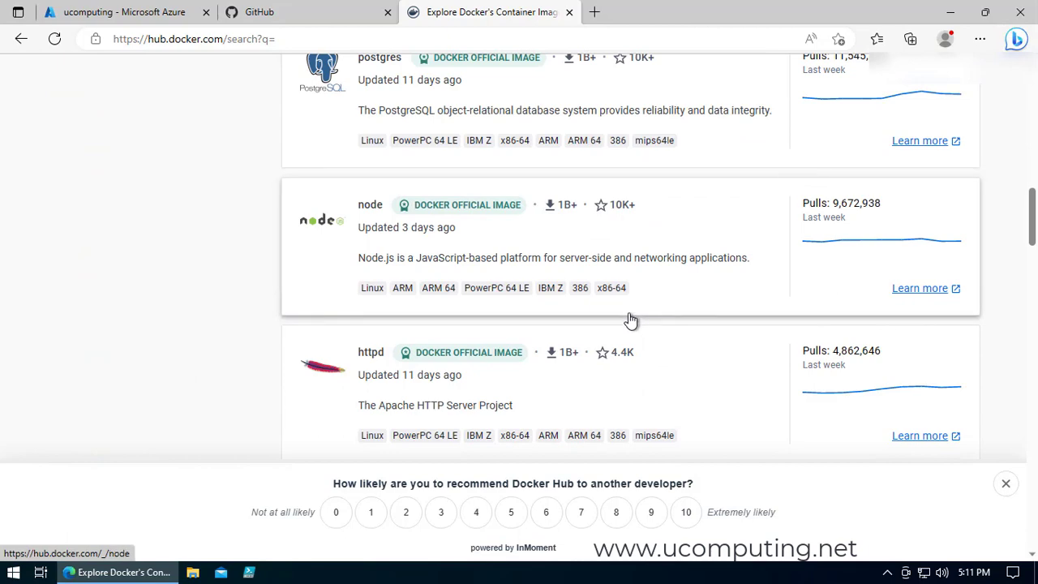
scroll(629, 320, "down", 2)
left_click(334, 236)
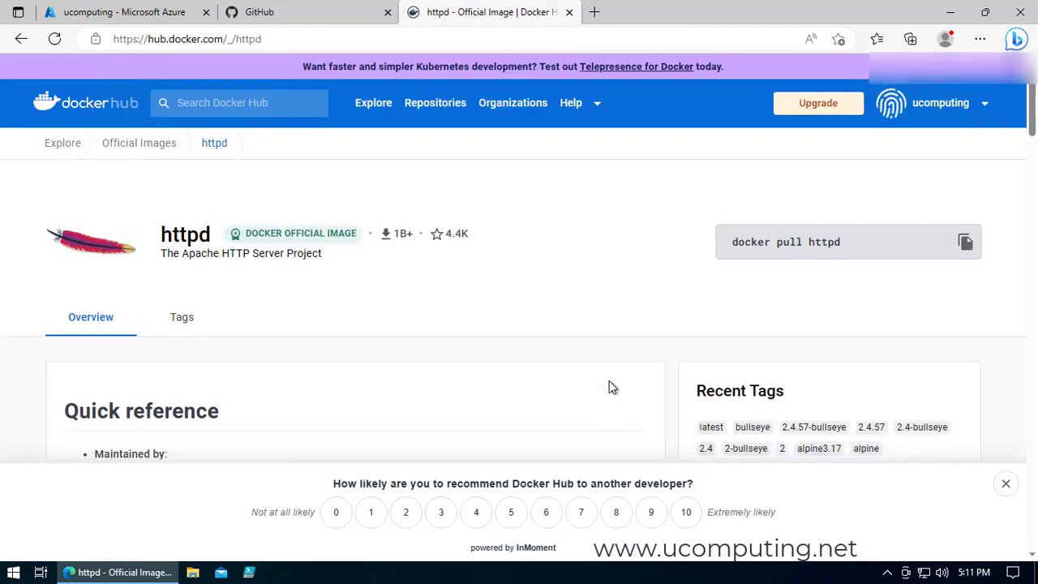
Examine the available tags of the httpd image and their pull commands, especially the one for the latest tag.
scroll(522, 315, "down", 1)
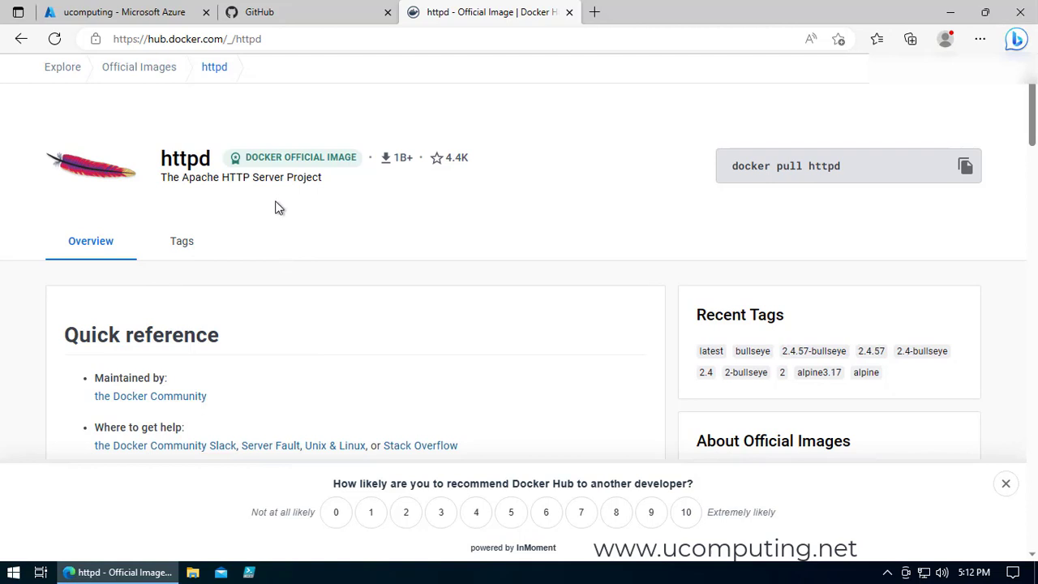
left_click(186, 252)
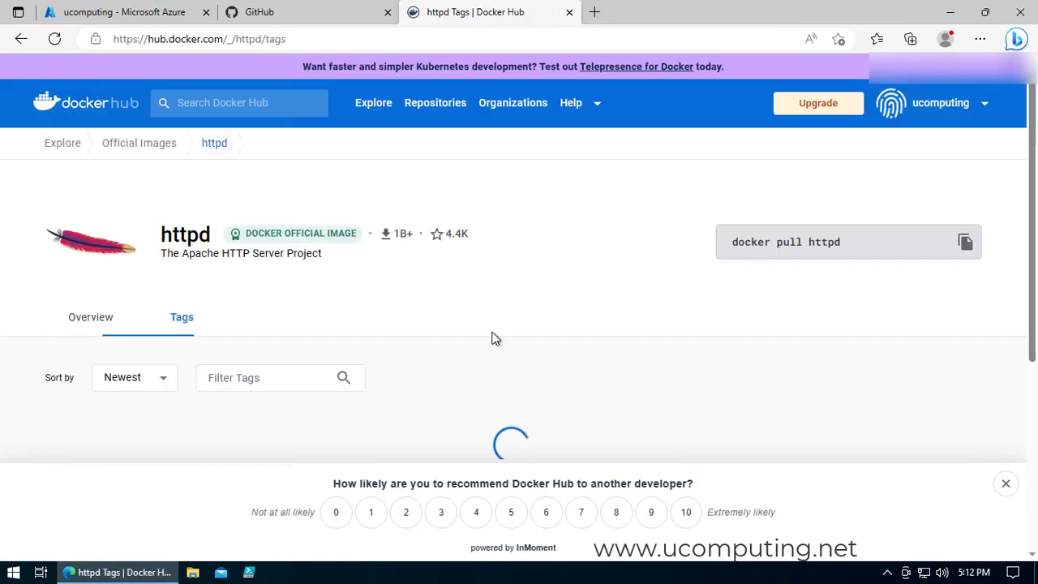
scroll(506, 327, "down", 2)
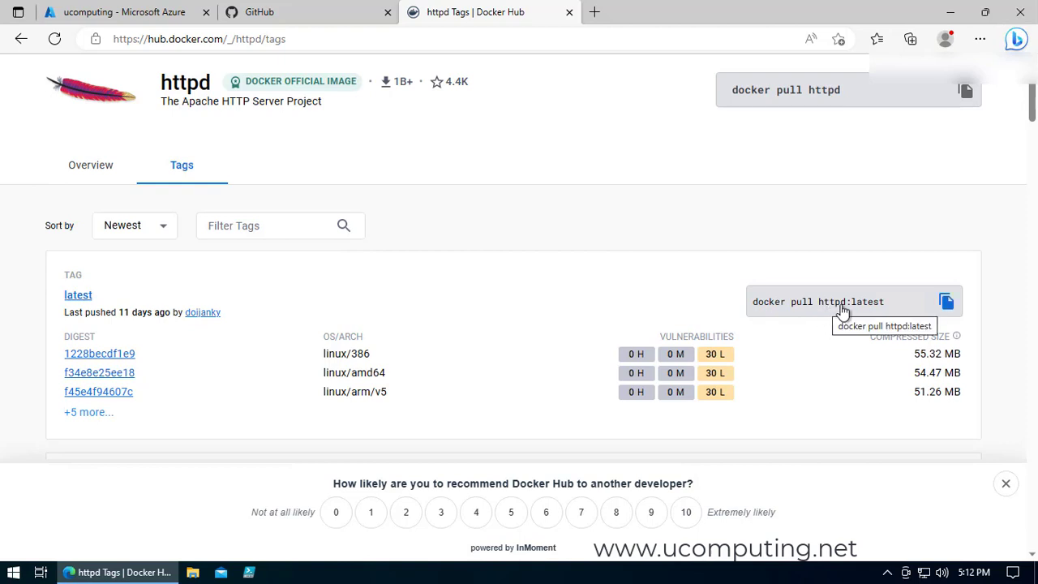
scroll(887, 347, "down", 3)
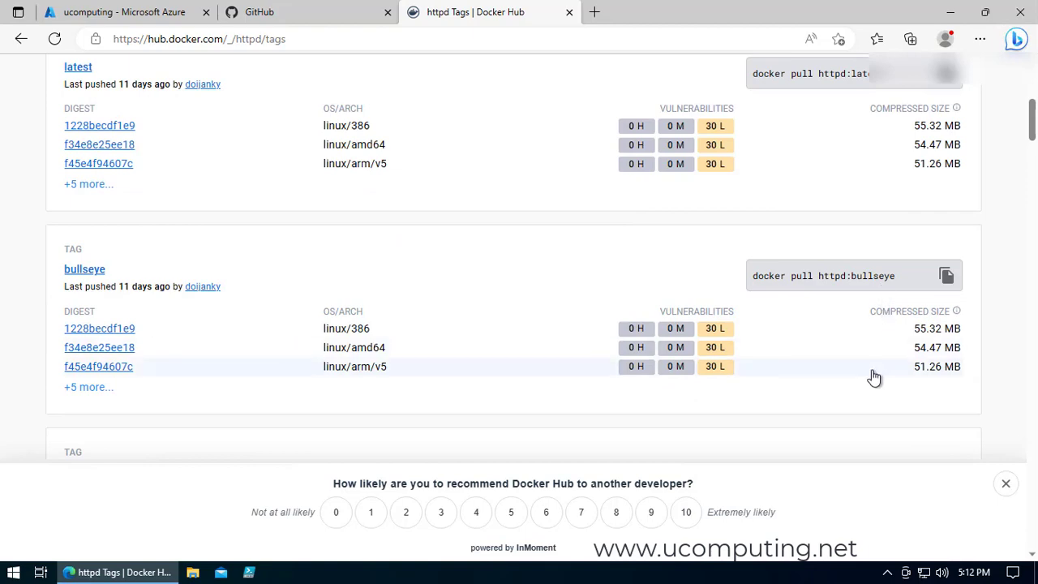
scroll(876, 377, "down", 2)
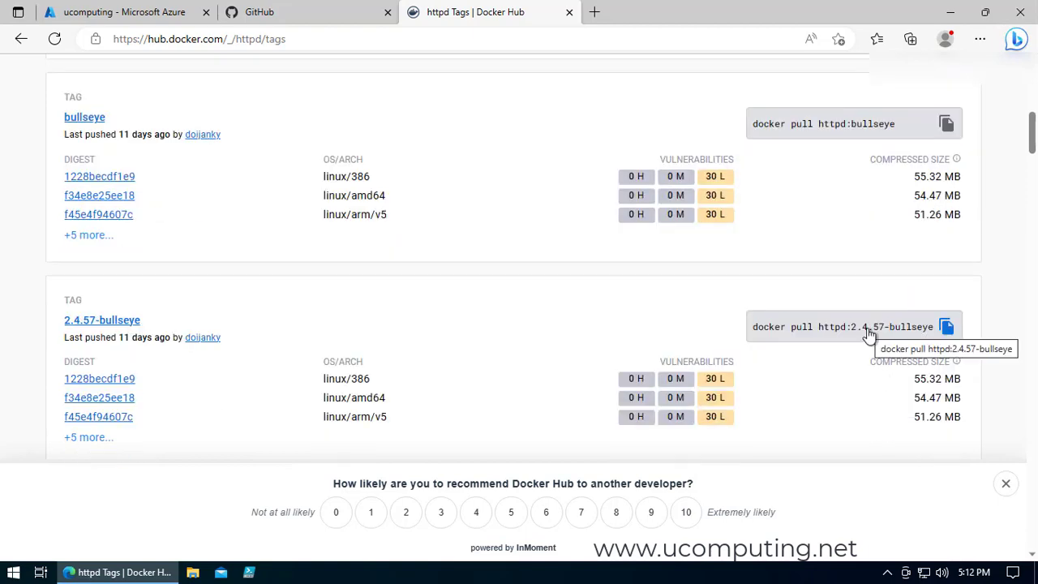
scroll(869, 333, "down", 3)
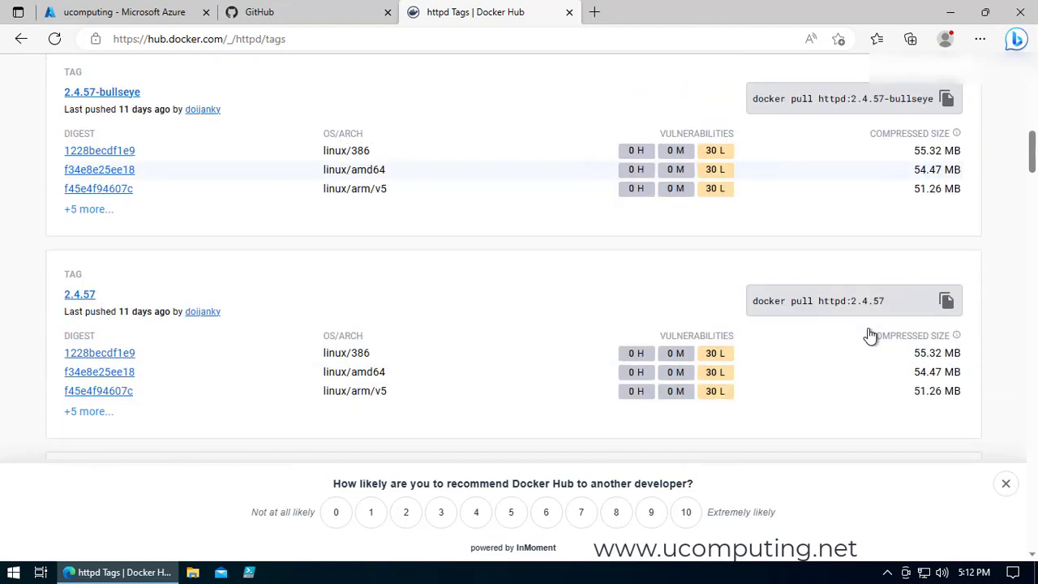
scroll(871, 331, "up", 15)
scroll(874, 352, "down", 1)
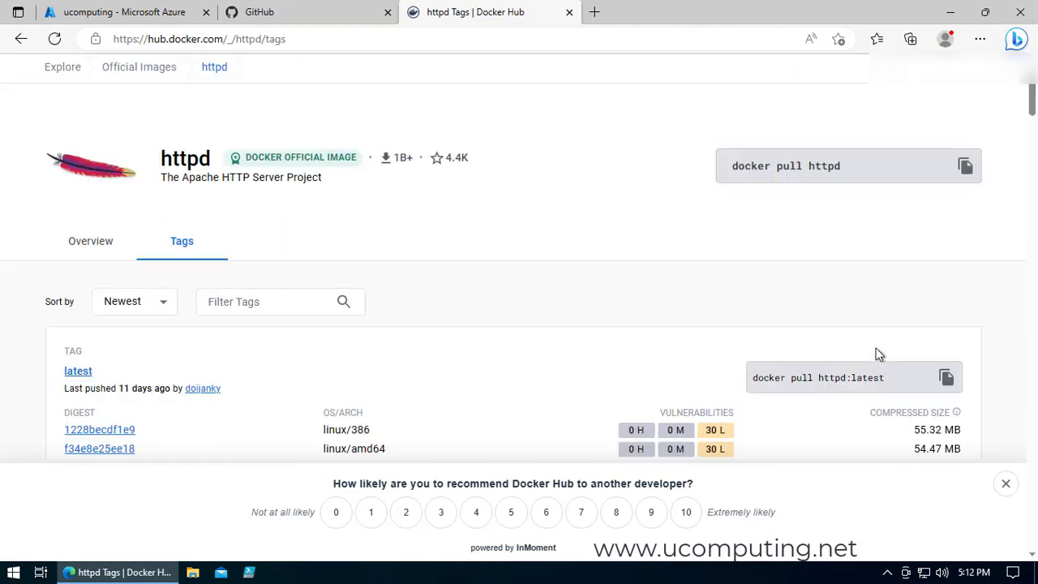
scroll(875, 352, "down", 1)
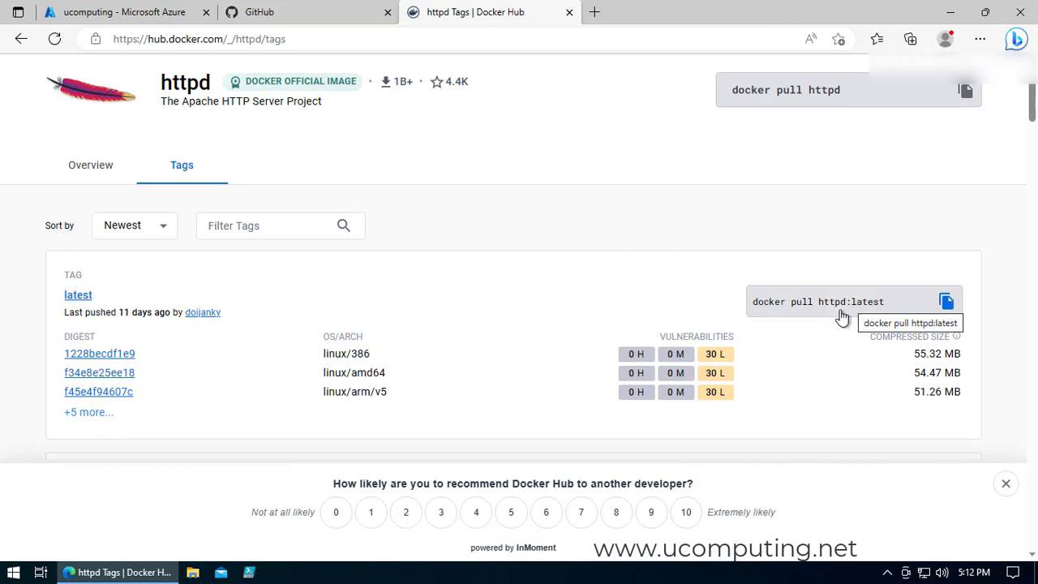
scroll(576, 299, "down", 1)
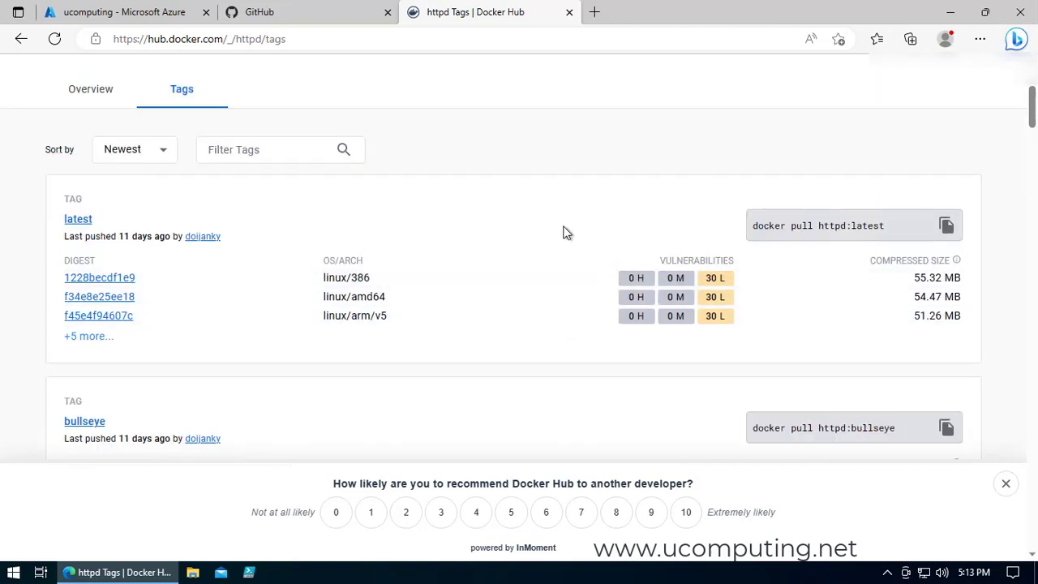
scroll(621, 230, "up", 2)
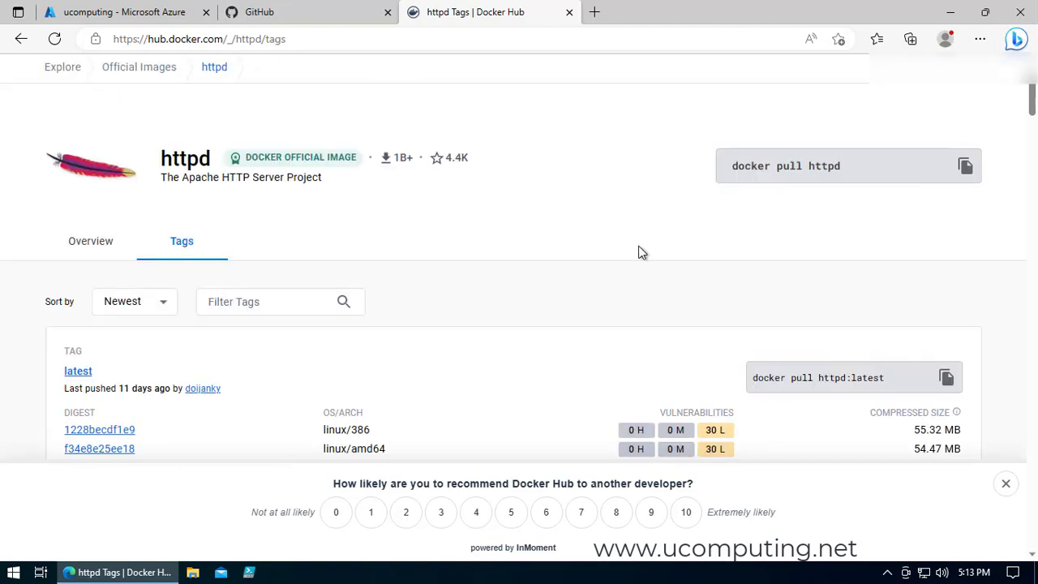
Bring up the Notepad window with the Import-AzContainerRegistryImage command and size it so the whole command fits over the browser.
left_click(132, 16)
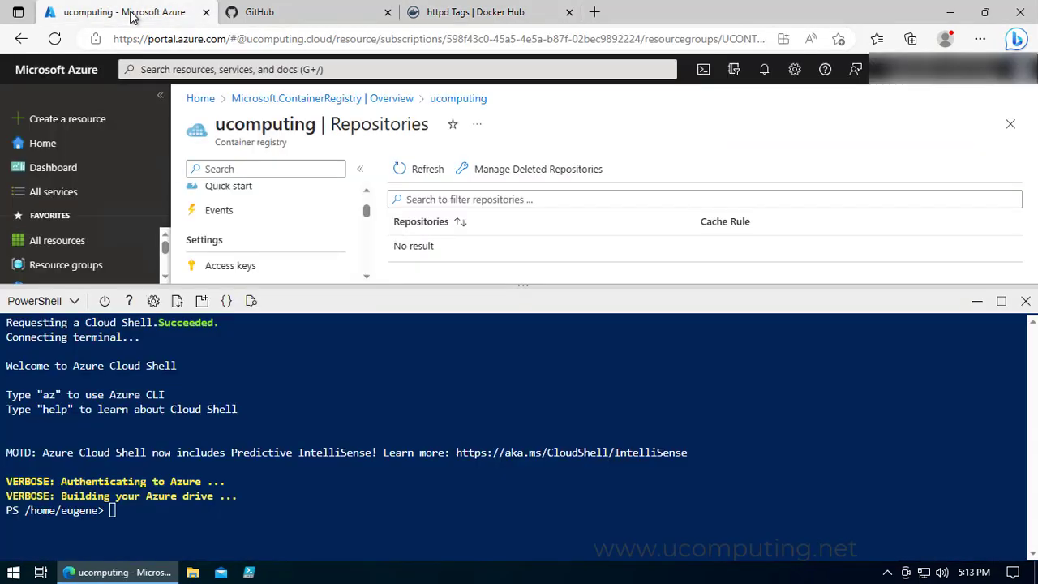
left_click(499, 17)
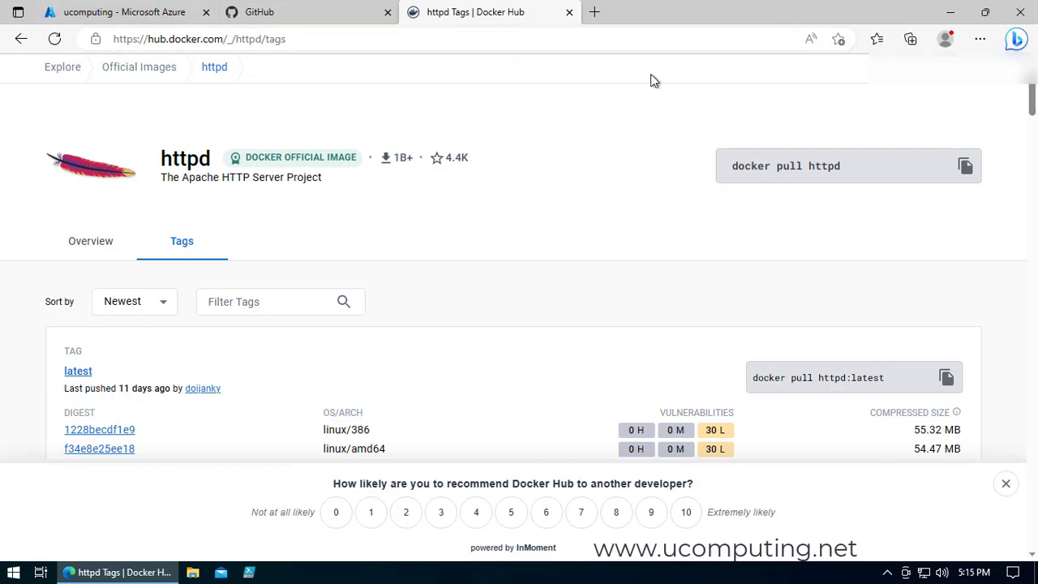
mouse_move(725, 89)
left_click(671, 10)
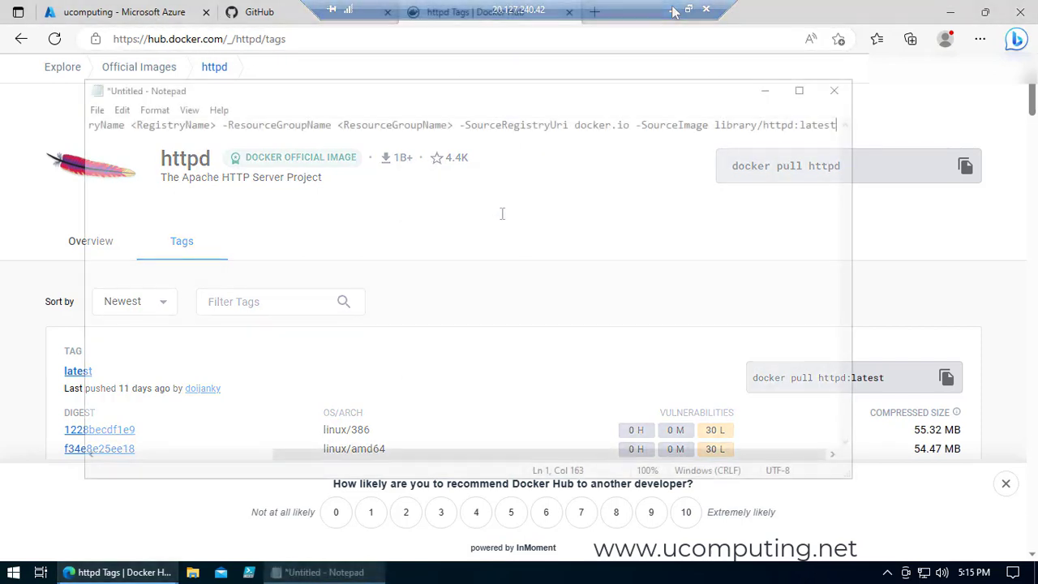
left_click(799, 90)
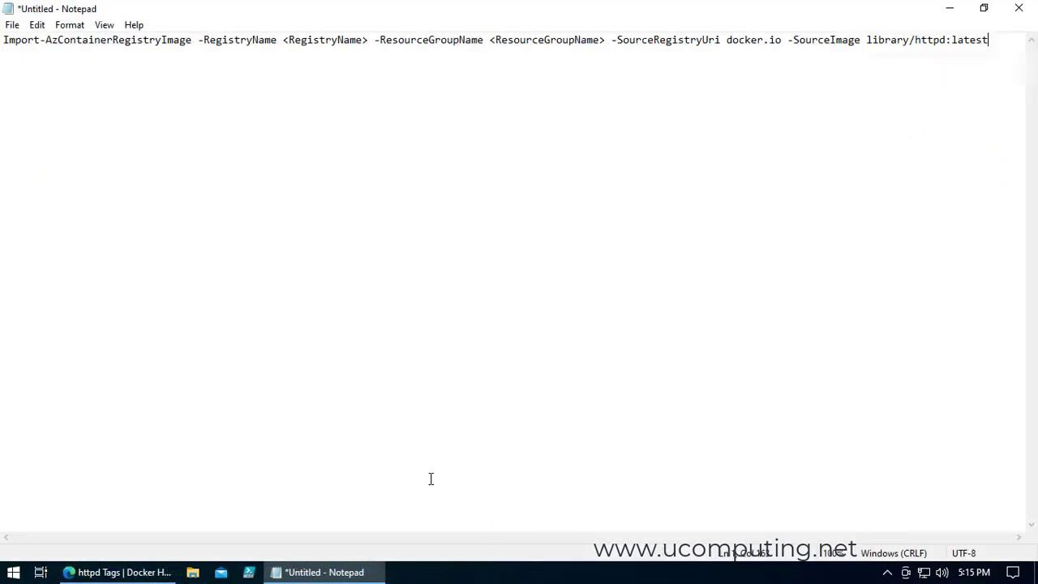
double_click(538, 9)
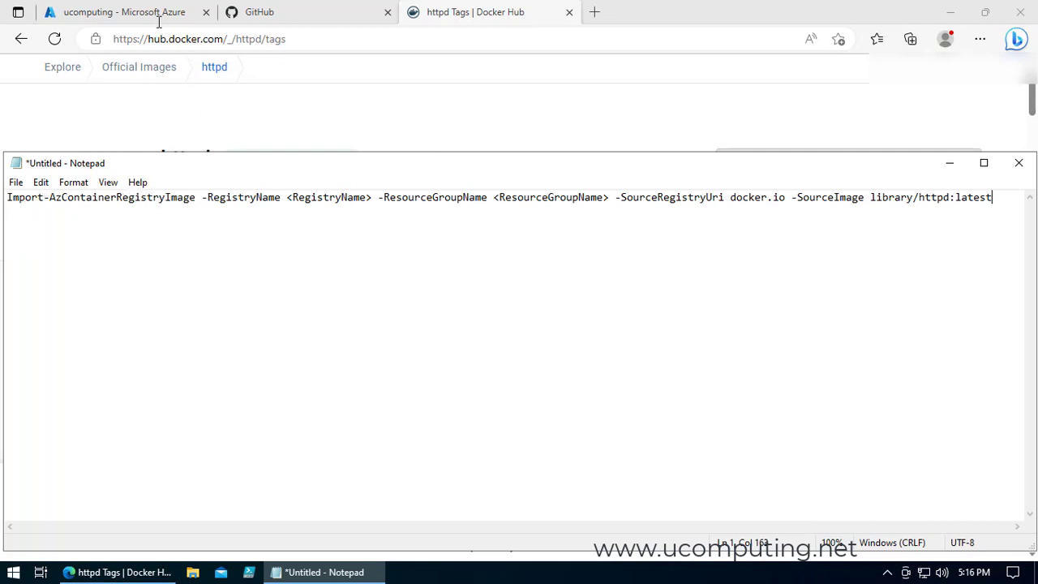
Return to the Azure portal and check which shell types Cloud Shell offers, keeping PowerShell selected.
mouse_move(142, 17)
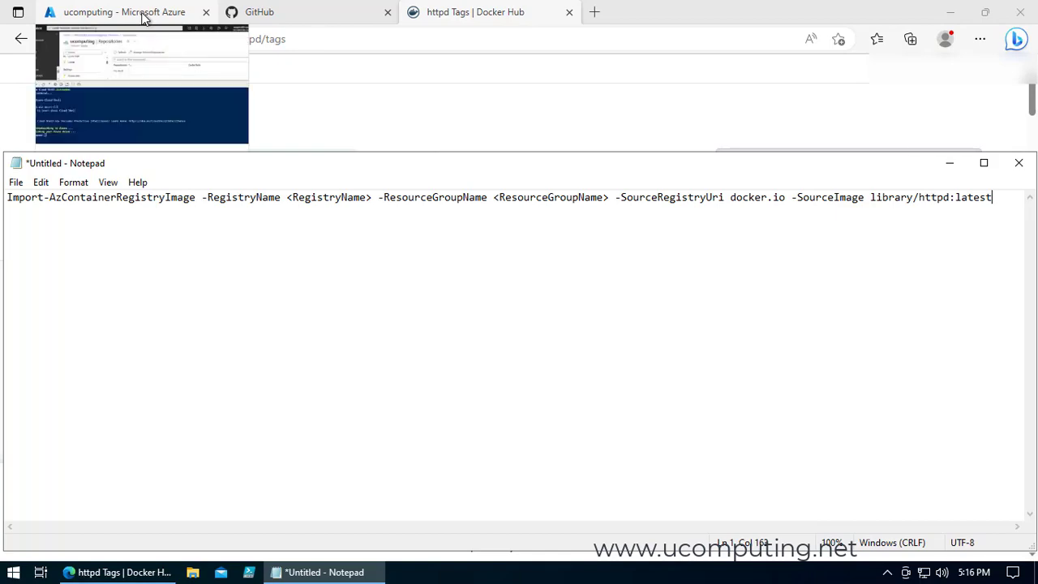
left_click(143, 18)
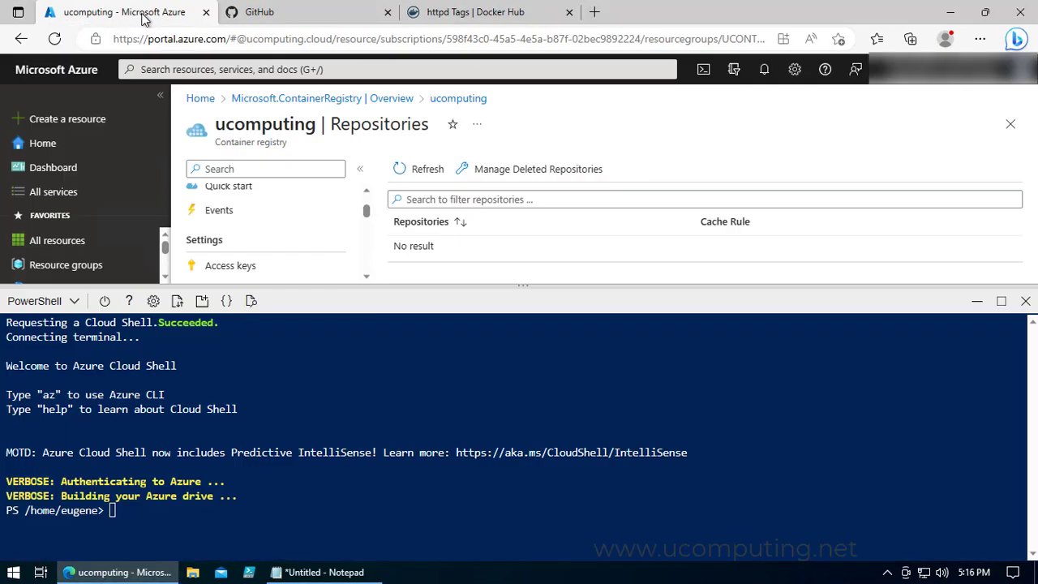
left_click(74, 302)
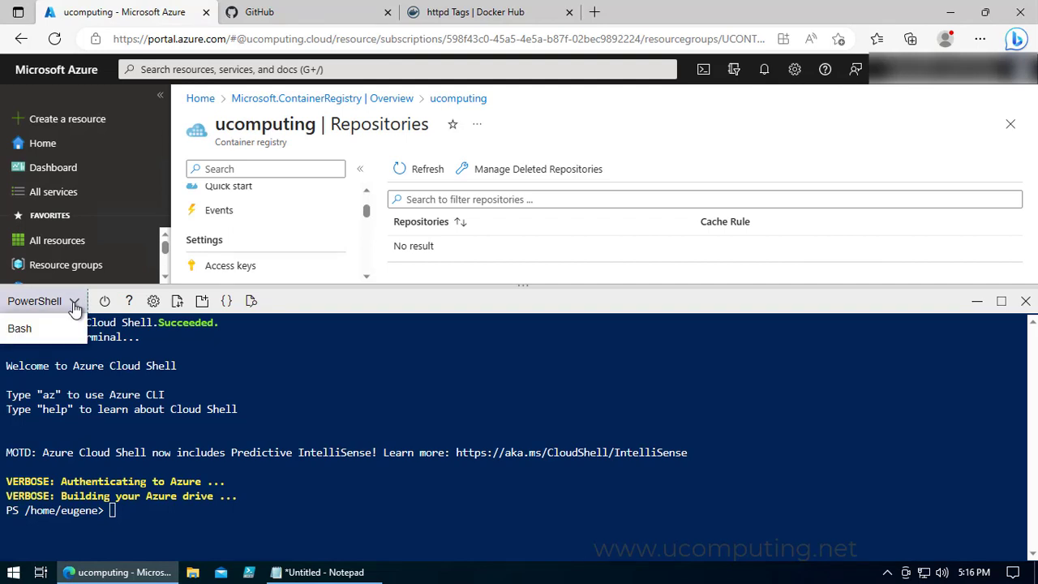
left_click(78, 351)
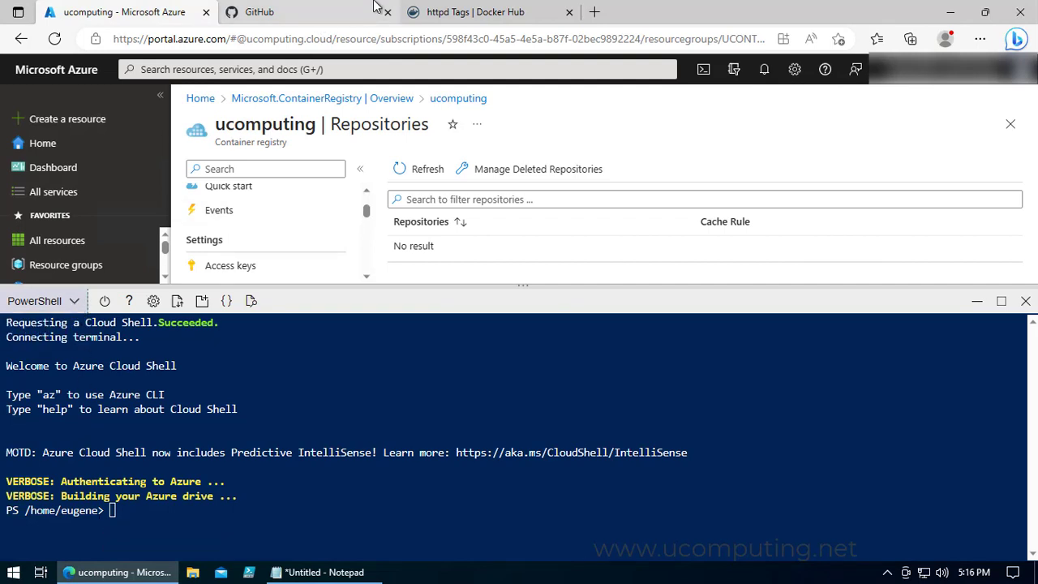
Switch to Notepad and replace the <RegistryName> placeholder in the import command with ucomputing.
left_click(324, 572)
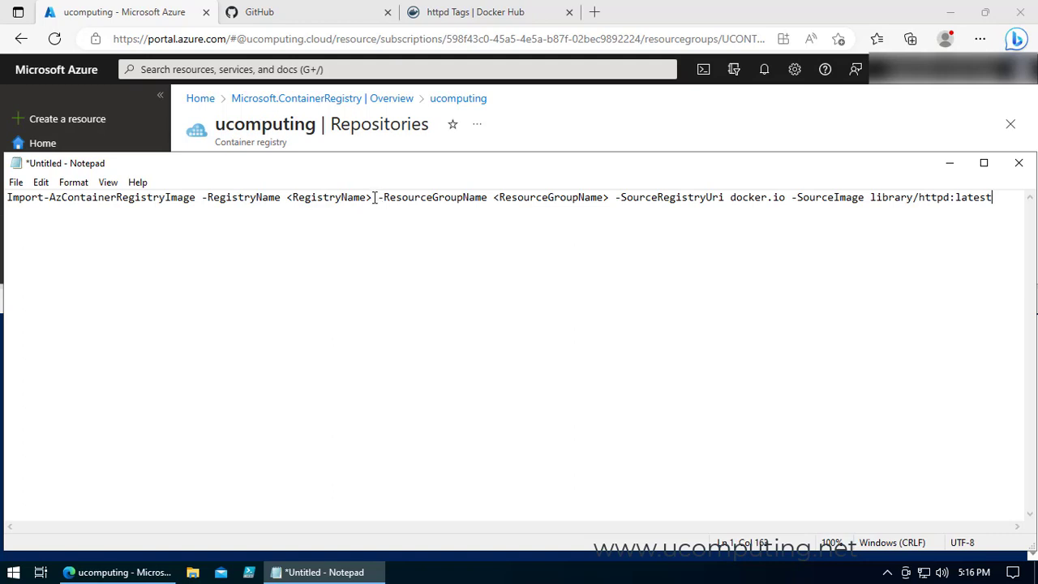
left_click_drag(370, 197, 285, 197)
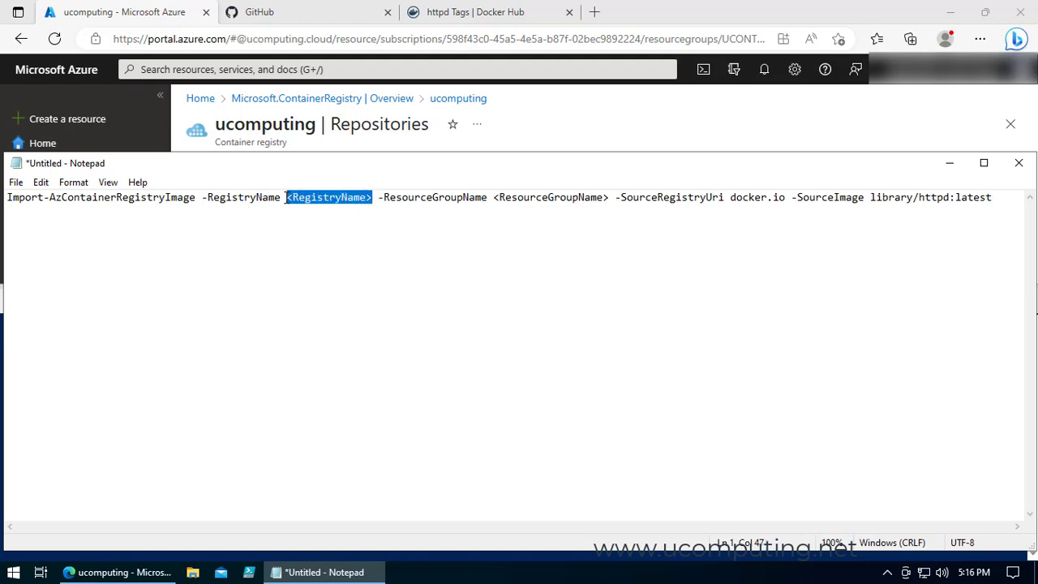
left_click_drag(352, 169, 358, 216)
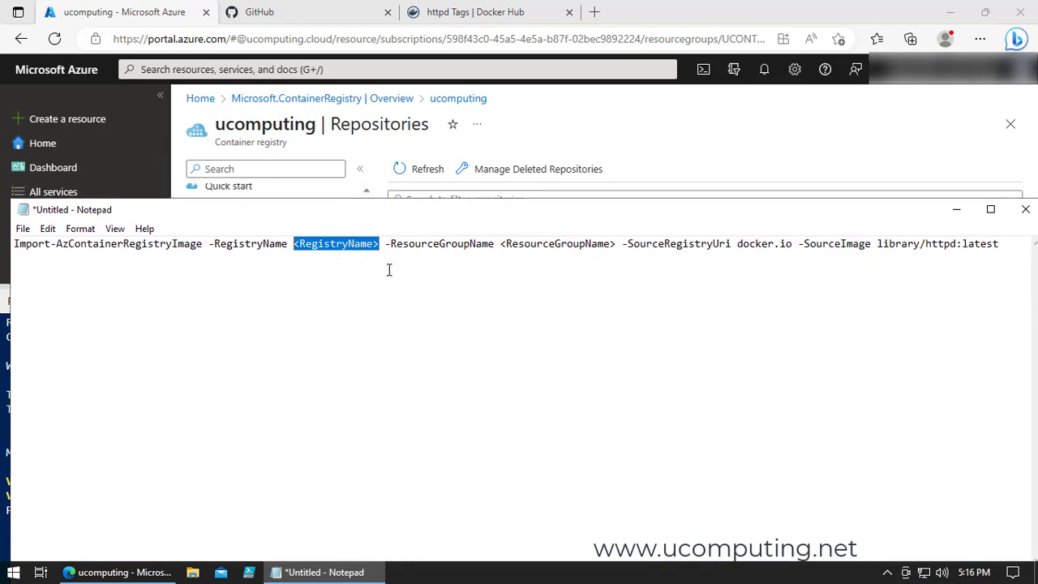
type("ucomp")
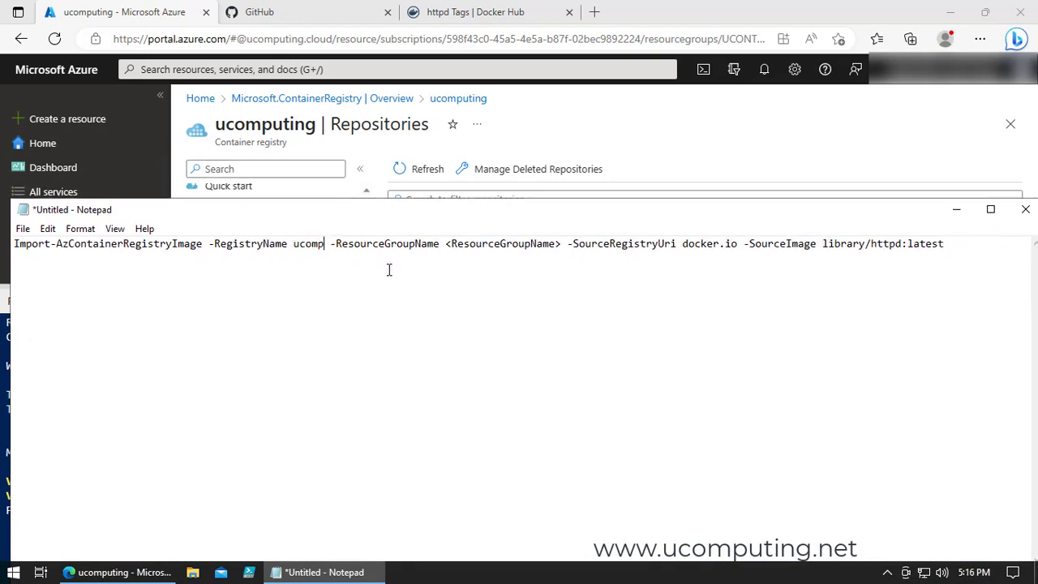
type("uting")
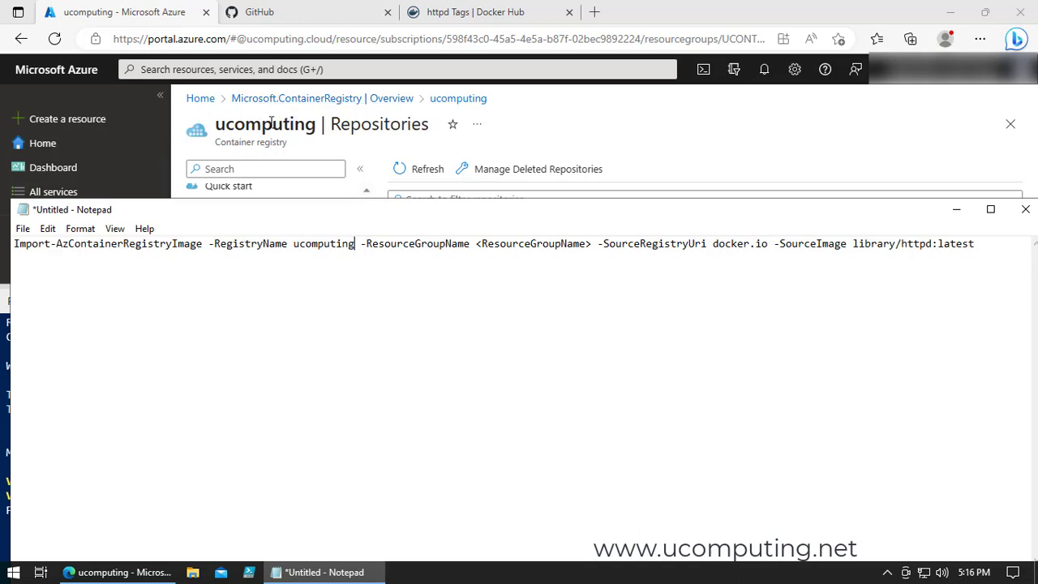
Replace the <ResourceGroupName> placeholder in the import command with UCONTAINER.
left_click_drag(397, 212, 376, 273)
left_click_drag(571, 306, 456, 306)
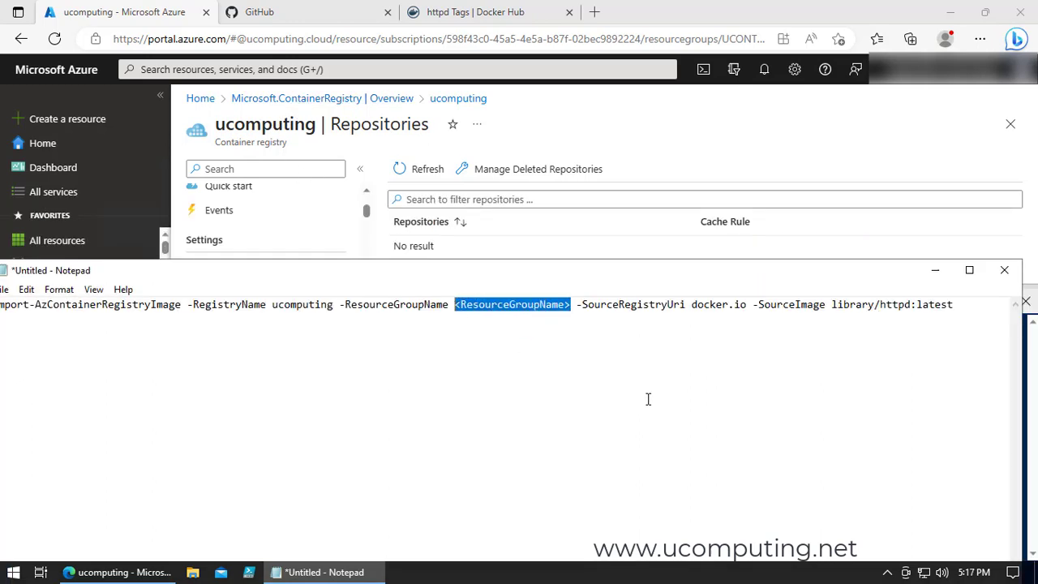
type("UCON")
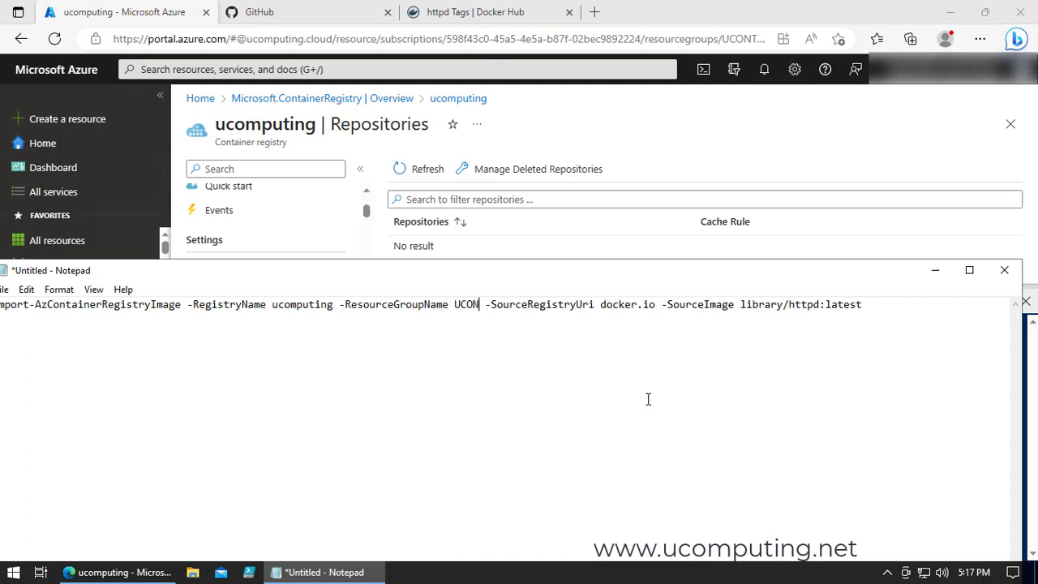
type("TAINER")
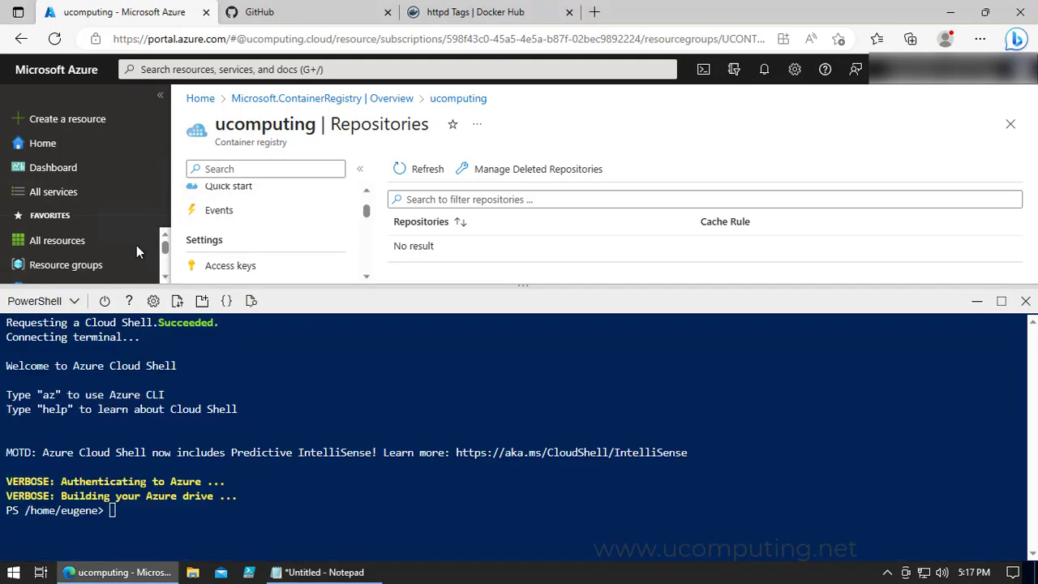
Shrink the Cloud Shell pane in the Azure portal and open the UCONTAINERS resource group to verify its name.
left_click_drag(254, 293, 251, 438)
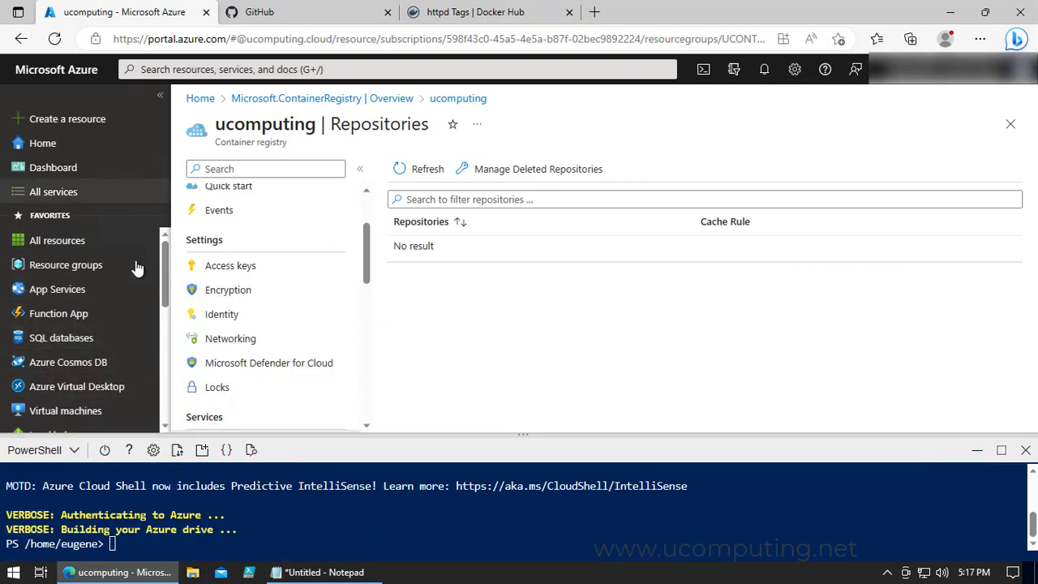
left_click(81, 268)
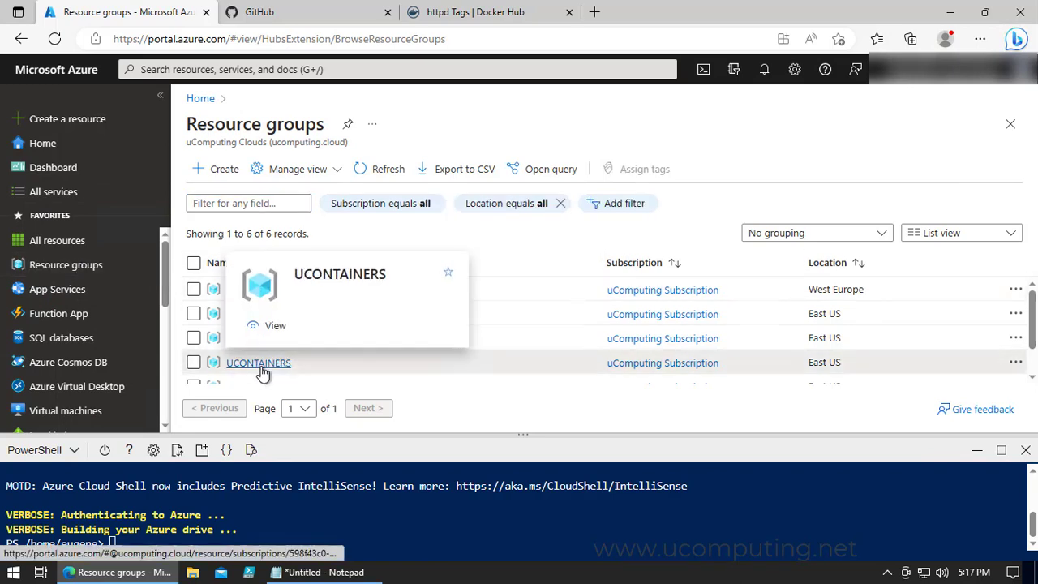
left_click(258, 363)
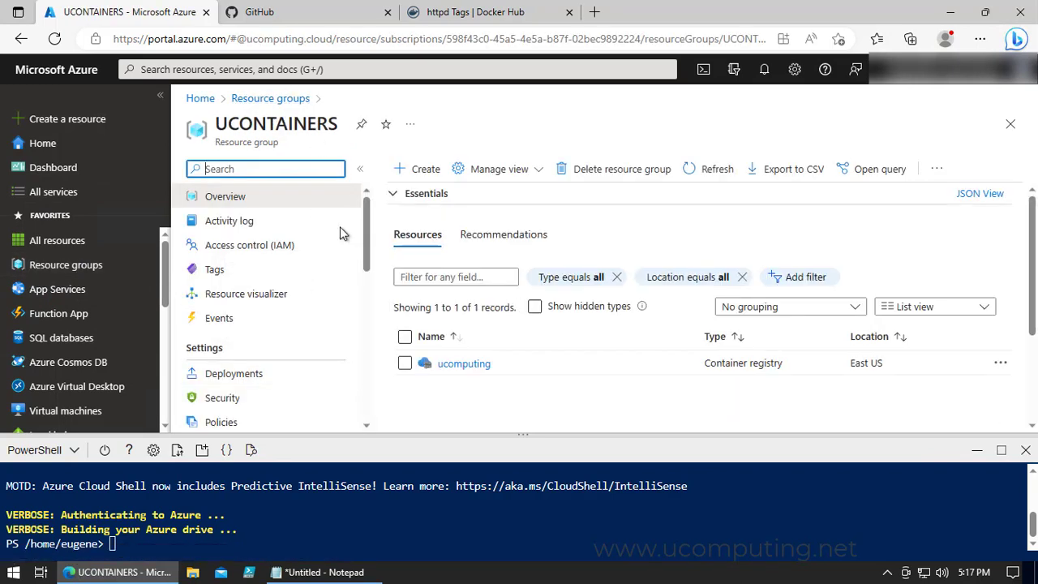
Correct the resource group name in the Notepad command to UCONTAINERS and reposition the window below the portal heading.
left_click(320, 572)
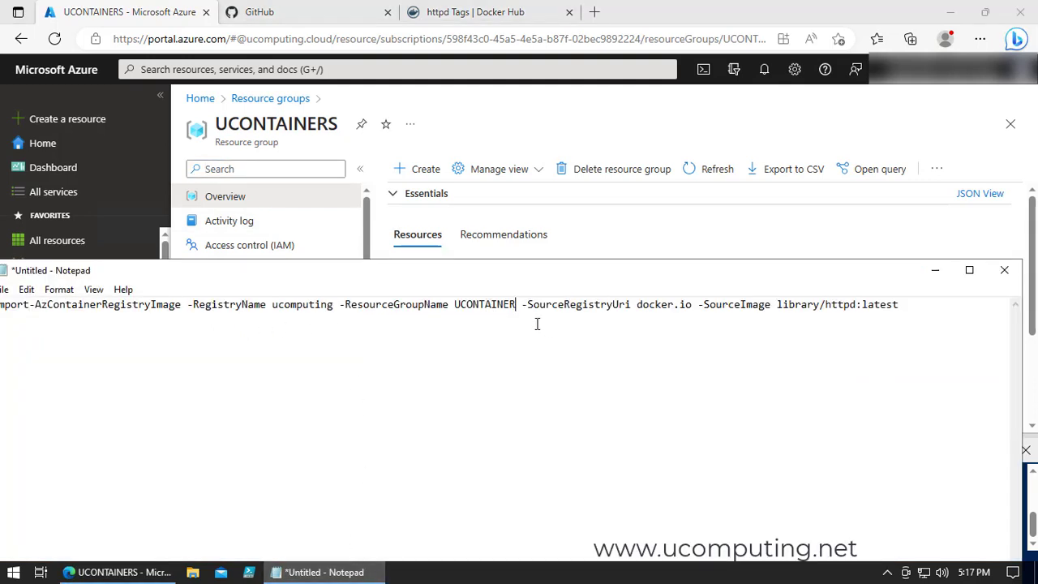
type("S")
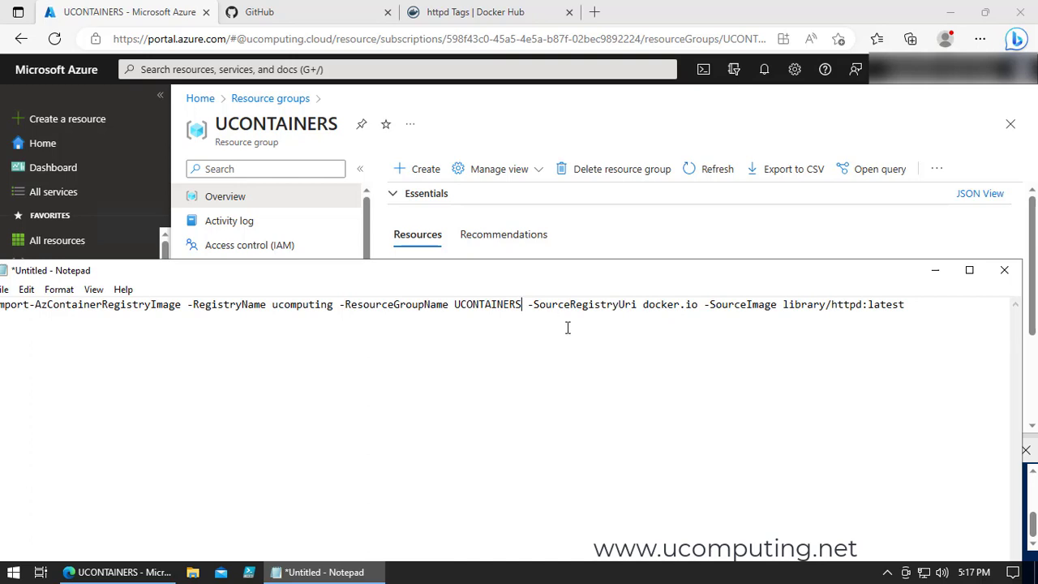
left_click_drag(520, 275, 546, 304)
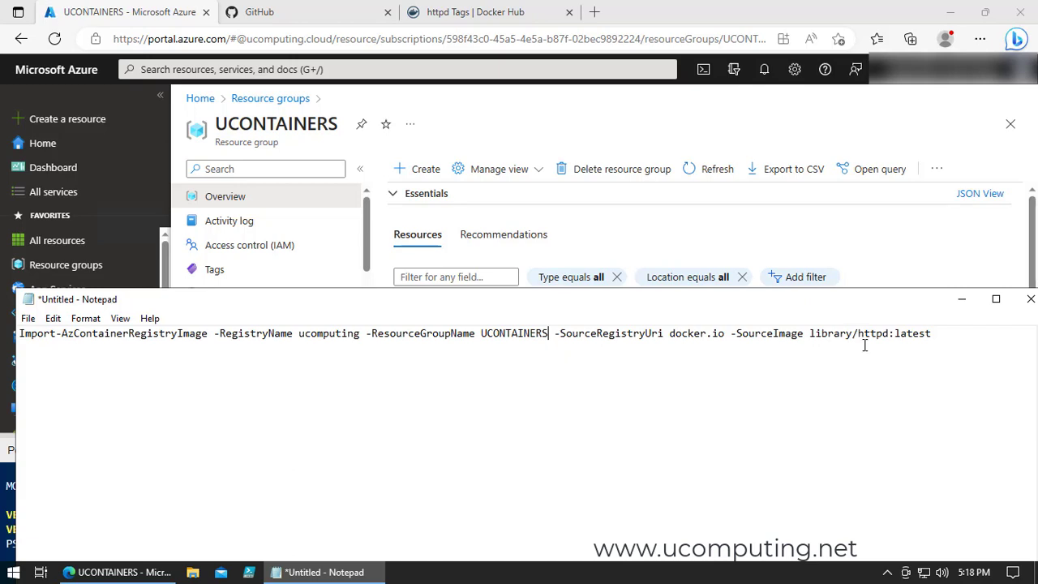
Compare the command's httpd:latest source image with the overview and tags of the httpd image on Docker Hub.
left_click_drag(858, 334, 933, 333)
left_click(456, 14)
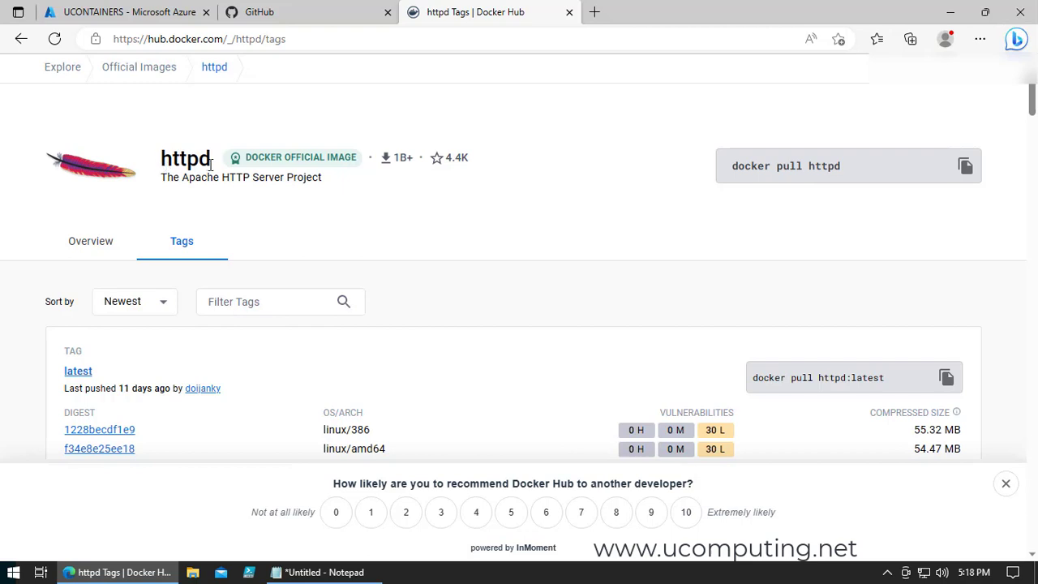
left_click(96, 248)
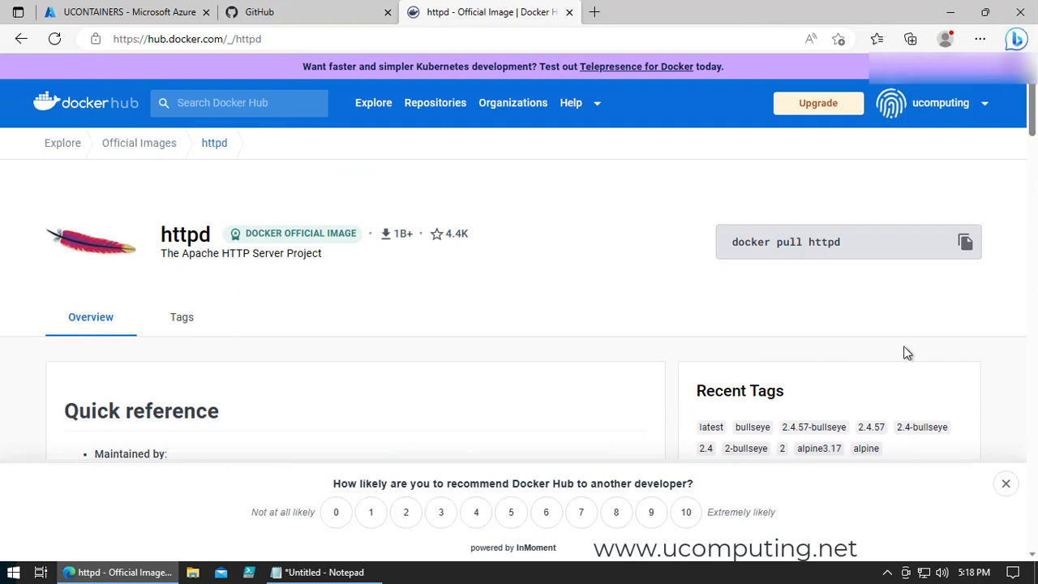
scroll(907, 340, "down", 2)
left_click(181, 169)
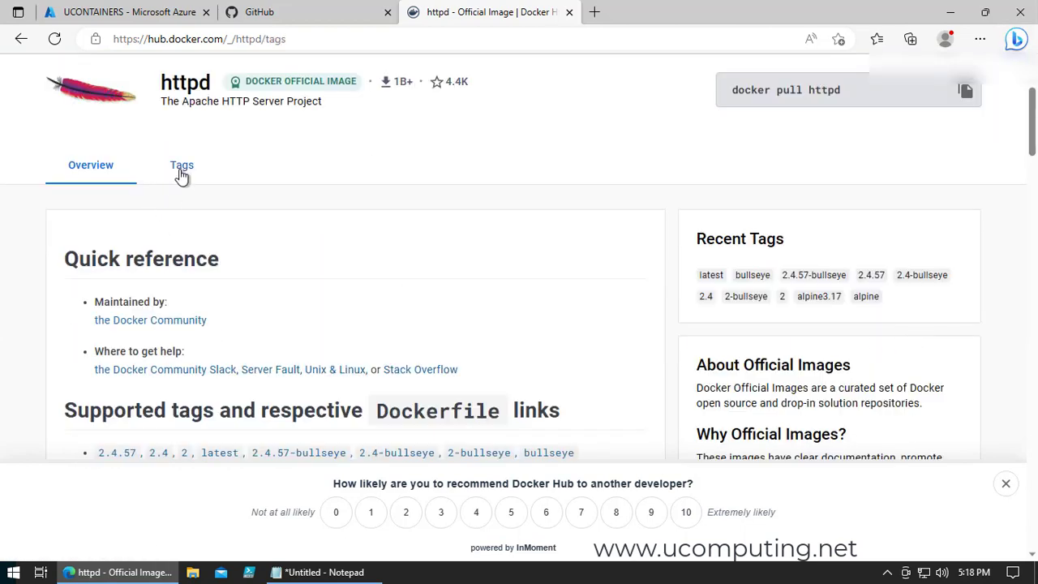
scroll(811, 361, "down", 1)
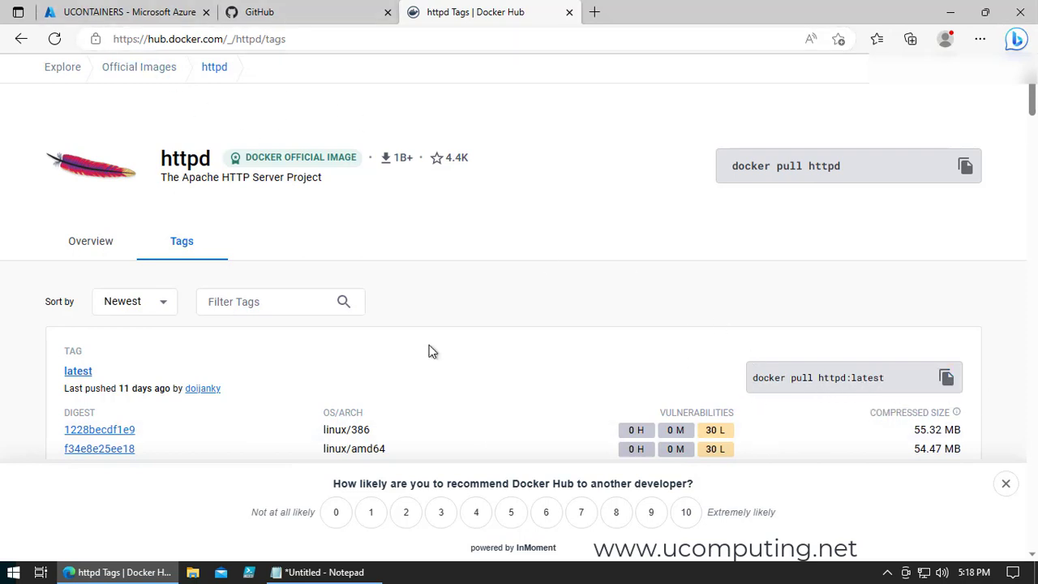
scroll(218, 275, "up", 1)
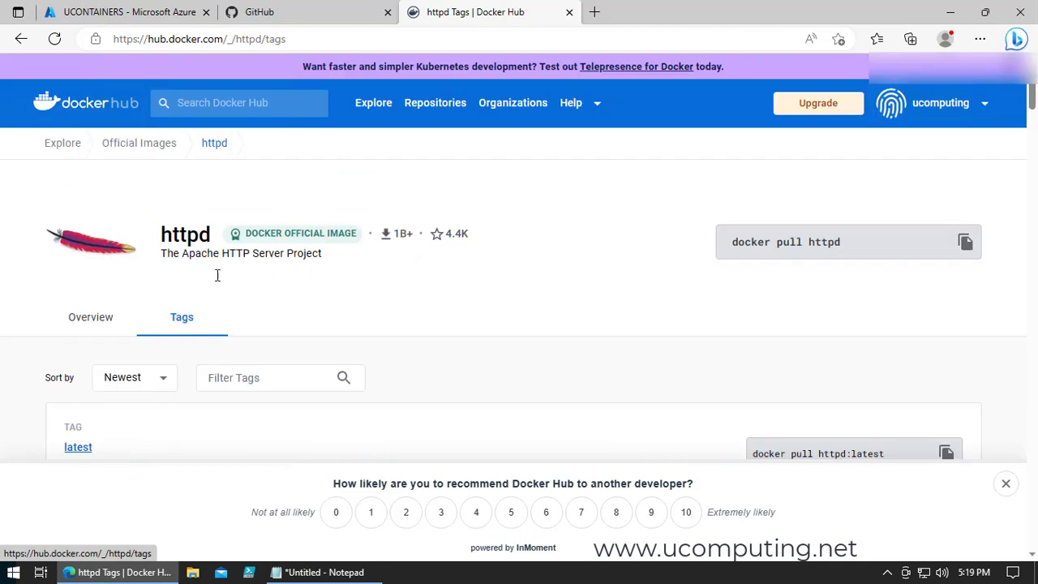
Open the alpine image from Docker Hub's official images and view its tags and pull commands.
left_click(154, 153)
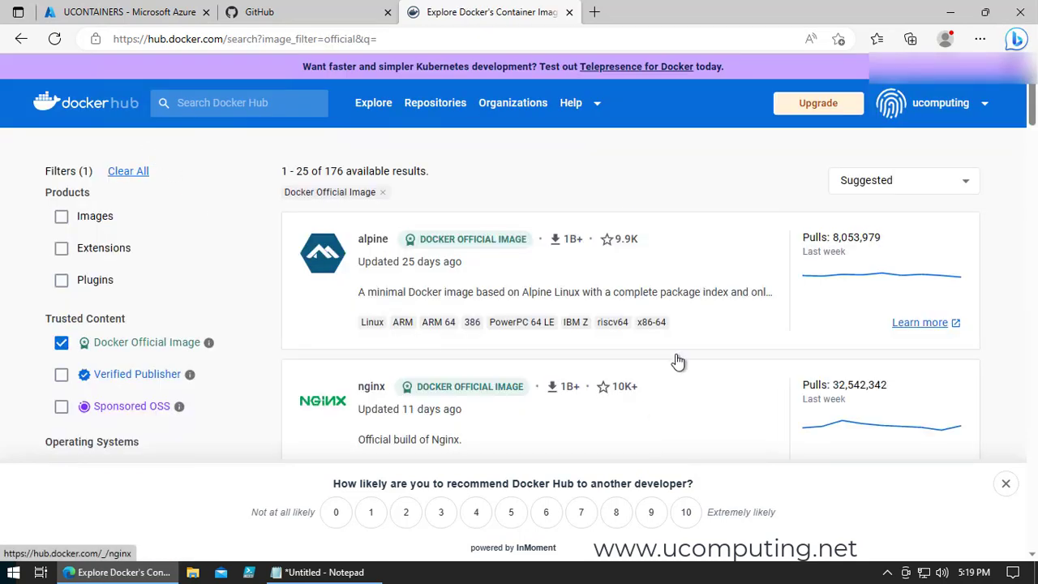
left_click(344, 258)
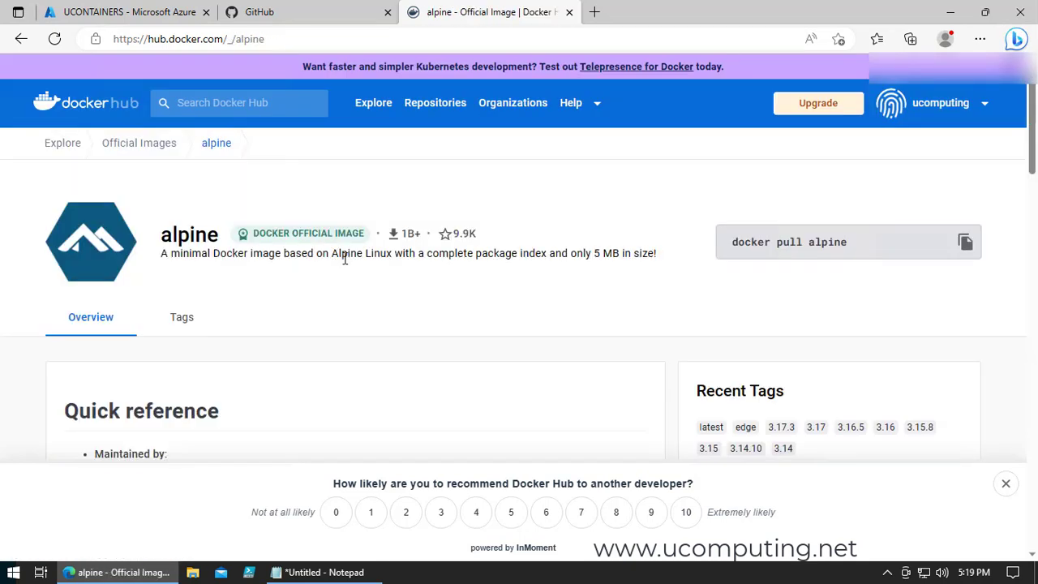
left_click(185, 326)
scroll(722, 316, "down", 1)
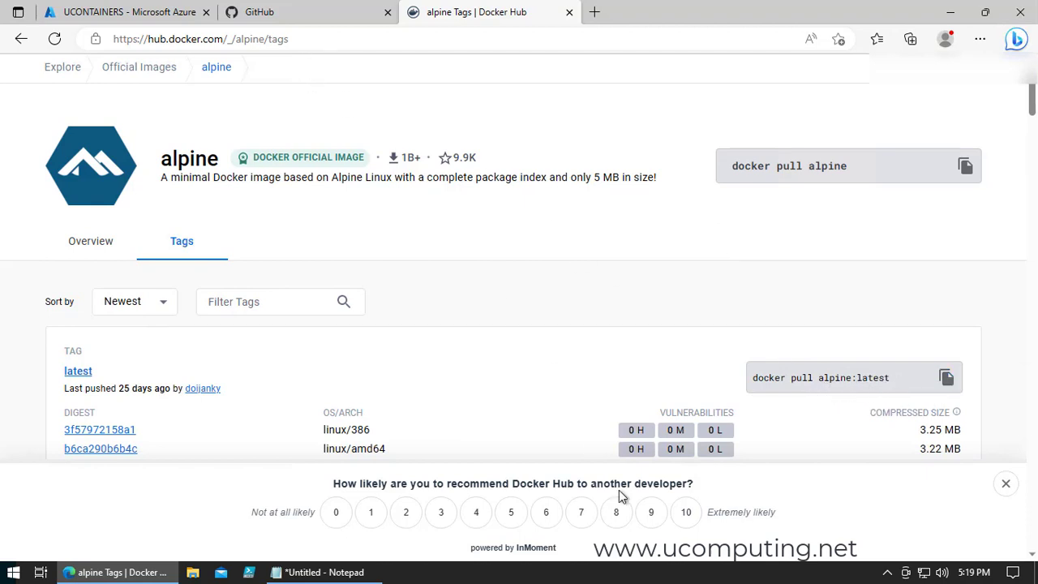
Return to the Notepad command and highlight the image name and tag after library/ in the source image value.
left_click(322, 572)
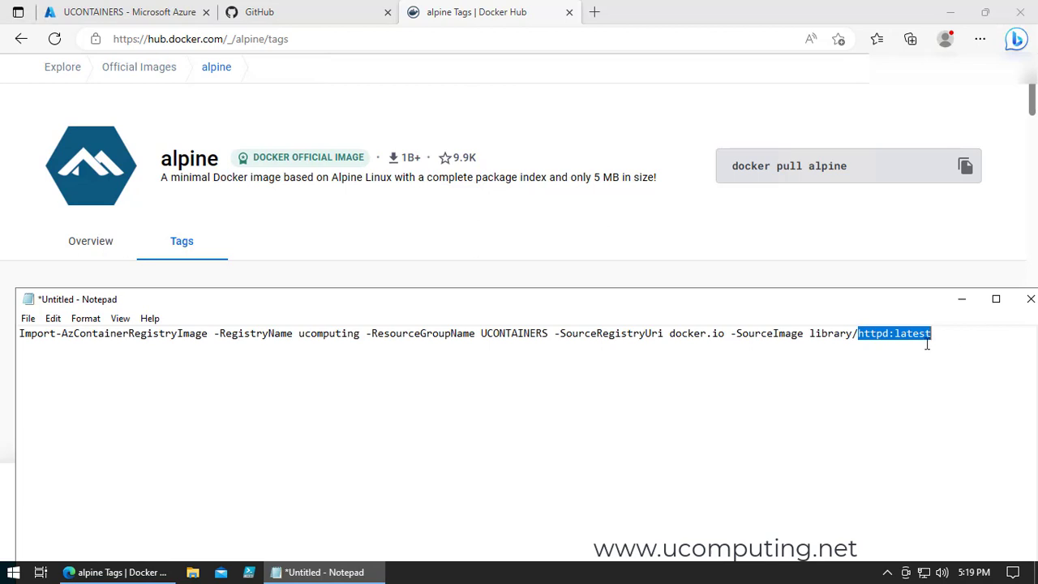
left_click(934, 334)
left_click_drag(938, 333, 864, 339)
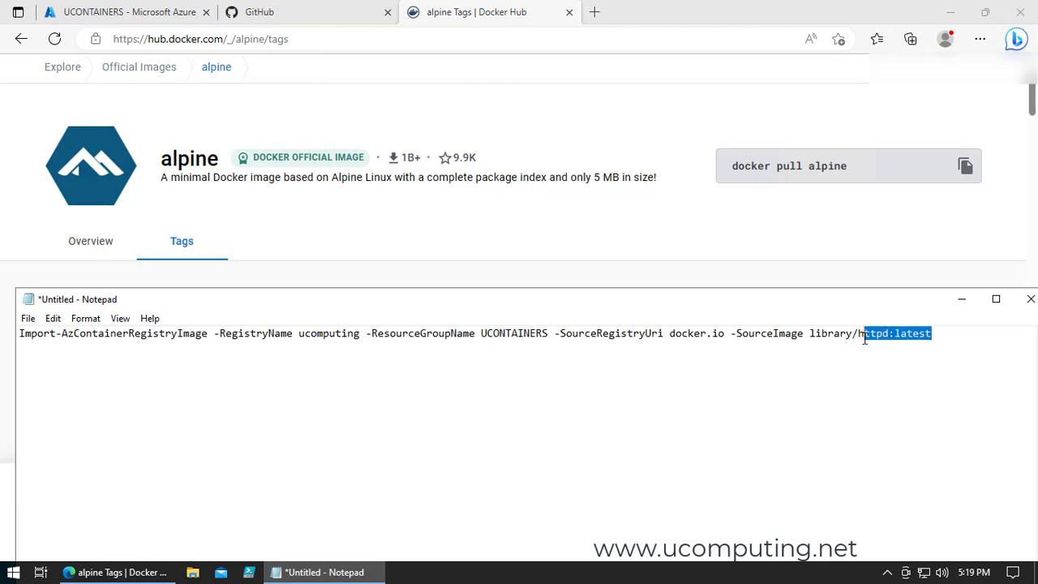
left_click(514, 338)
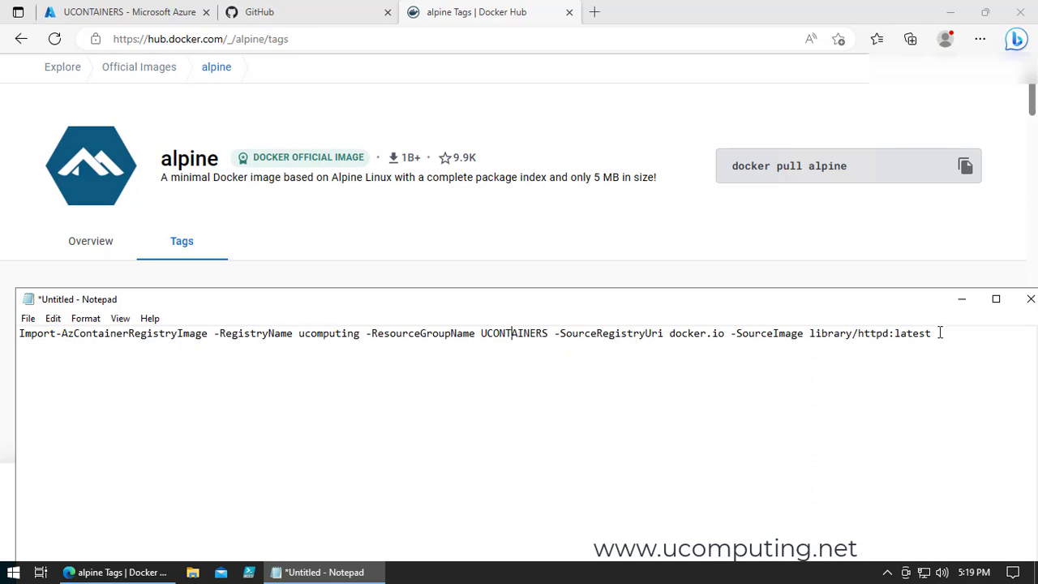
Enlarge the Notepad text to 130% and copy the complete Import-AzContainerRegistryImage command.
left_click_drag(934, 333, 15, 341)
left_click(151, 353)
key("ctrl+a")
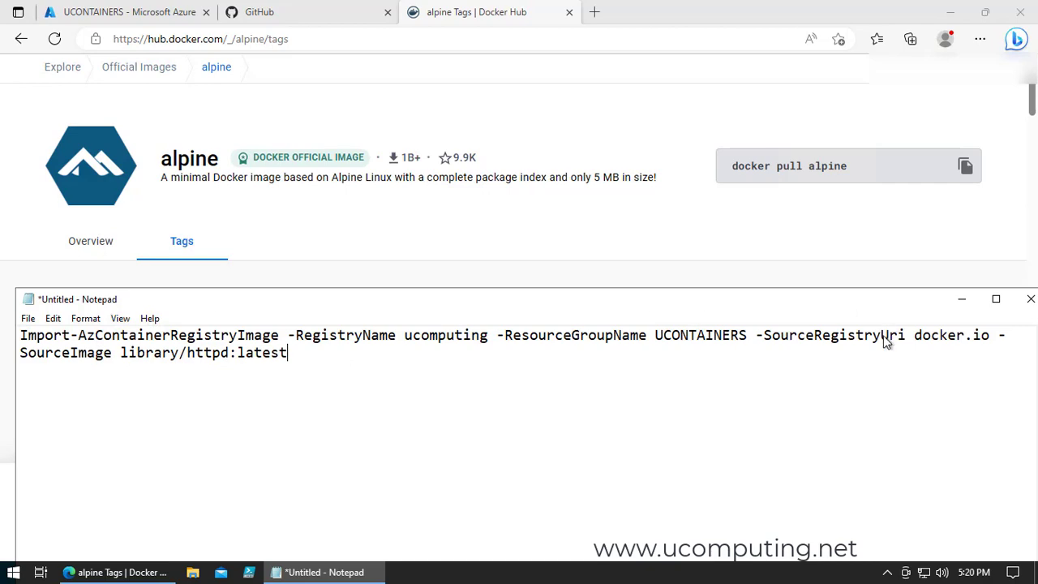
left_click_drag(297, 354, 3, 341)
key("super+c")
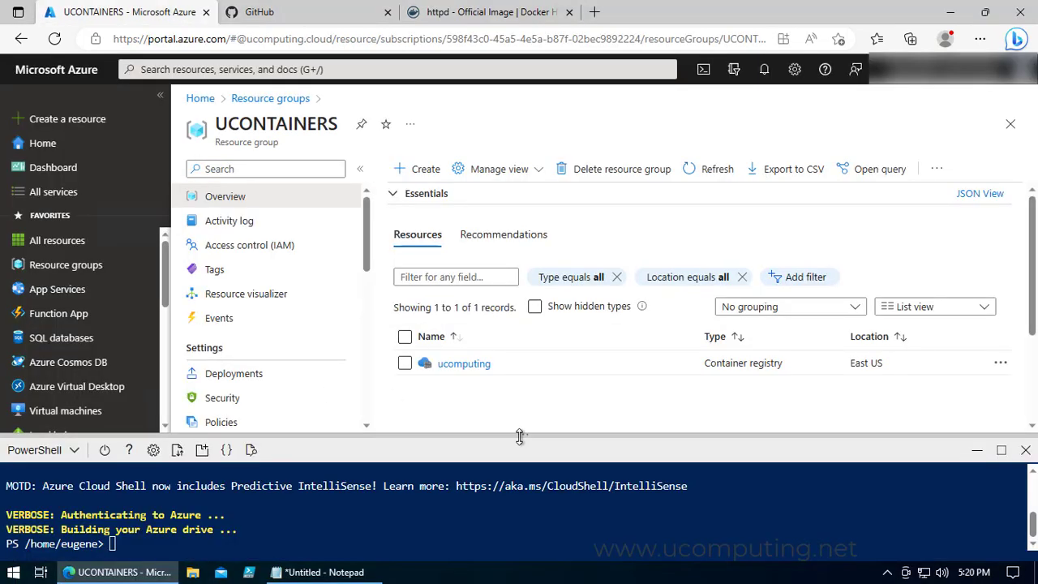
Enlarge the Cloud Shell pane in the Azure portal, then paste and run the copied image import command.
left_click_drag(519, 433, 500, 266)
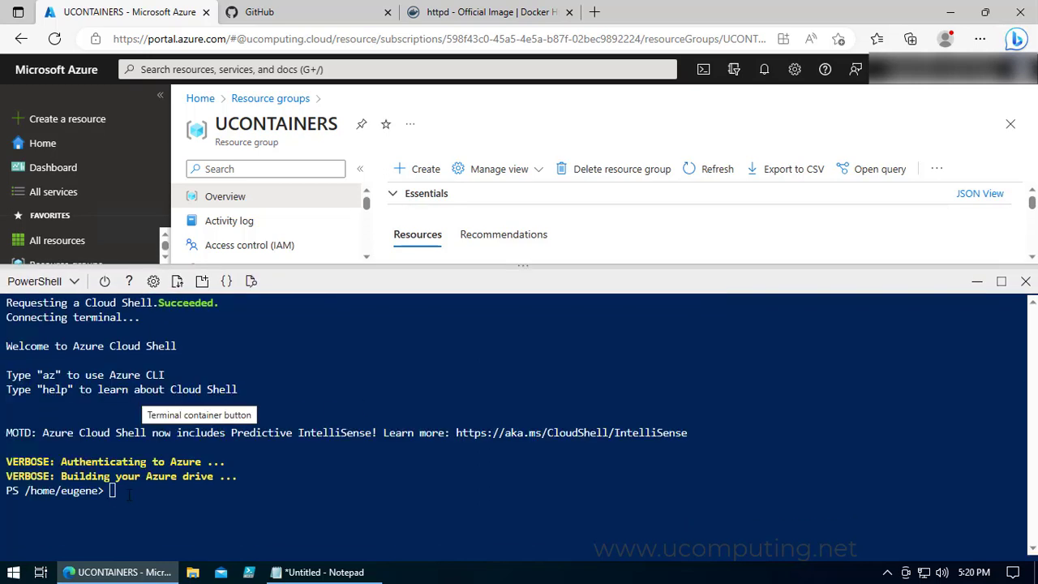
right_click(171, 510)
left_click(257, 416)
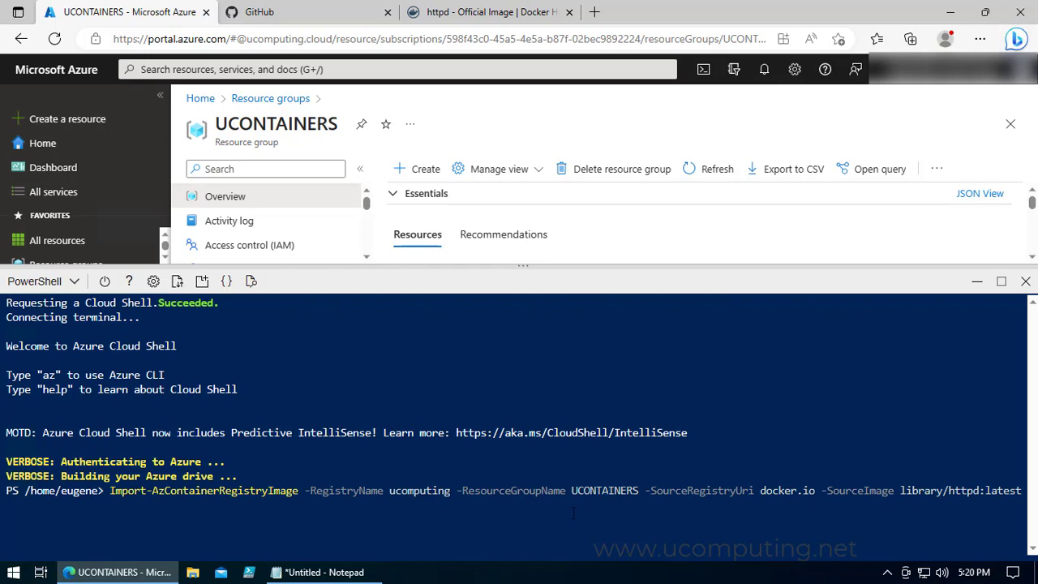
key("Return")
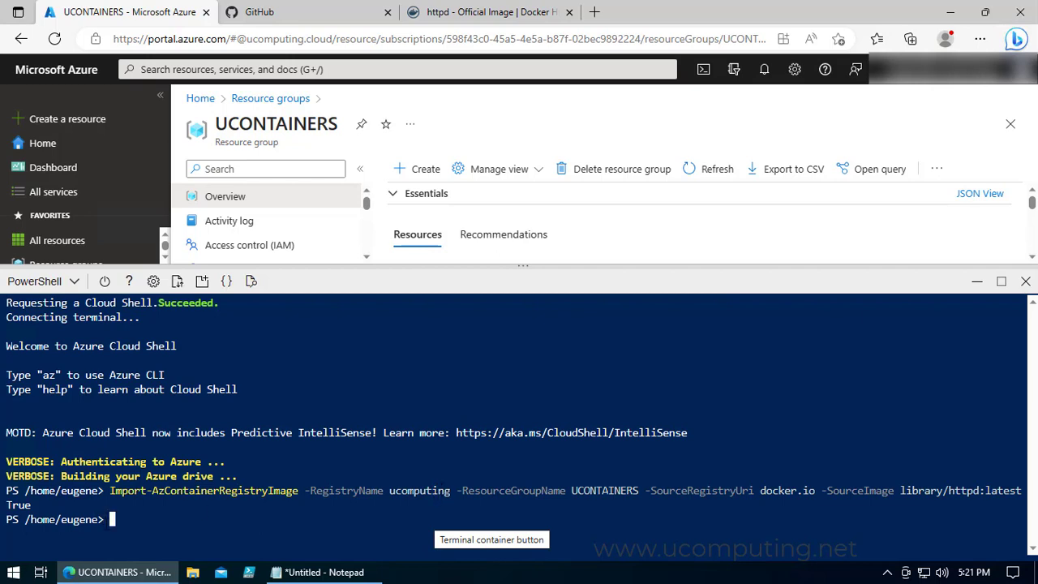
Add Update-AzContainerRegistry -Name <ACR Name> -ResourceGroupName <ResourceGroupName> -EnableAdminUser below the import command in Notepad.
key("alt+Tab")
left_click(363, 230)
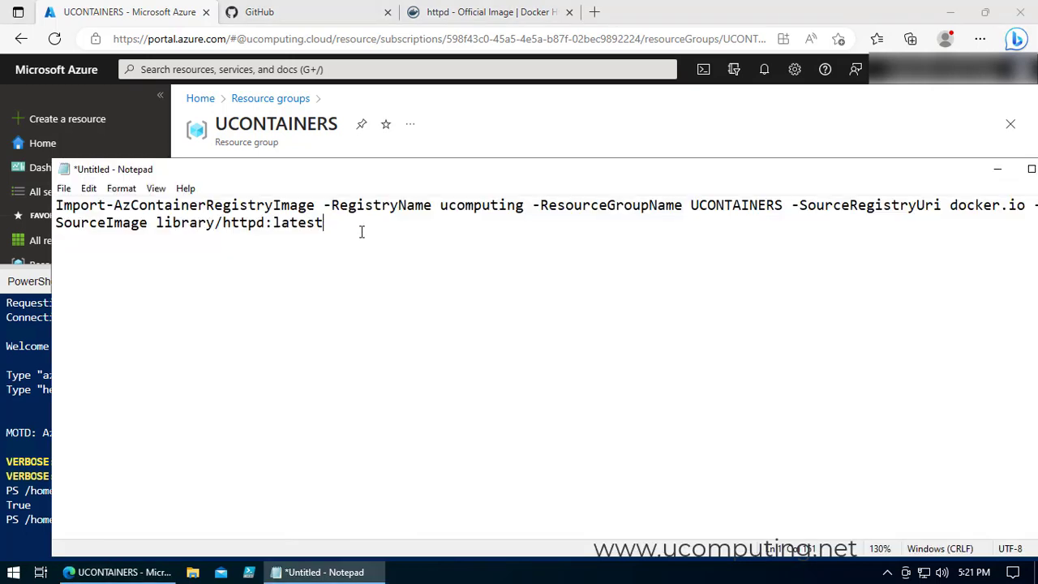
key("Return")
type("Update-AzContainerRegistry -Name <ACR Name> -ResourceGroupName <ResourceGroupName> -EnableAdminUser")
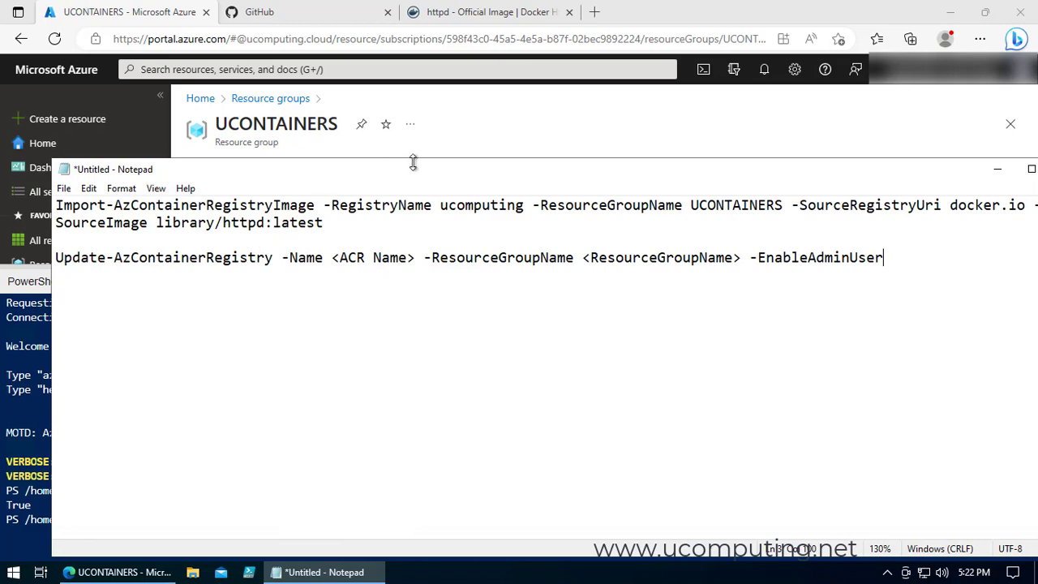
Move the Notepad window aside to reveal the Cloud Shell prompt and put the cursor at the start of the Update-AzContainerRegistry line.
left_click_drag(411, 160, 715, 174)
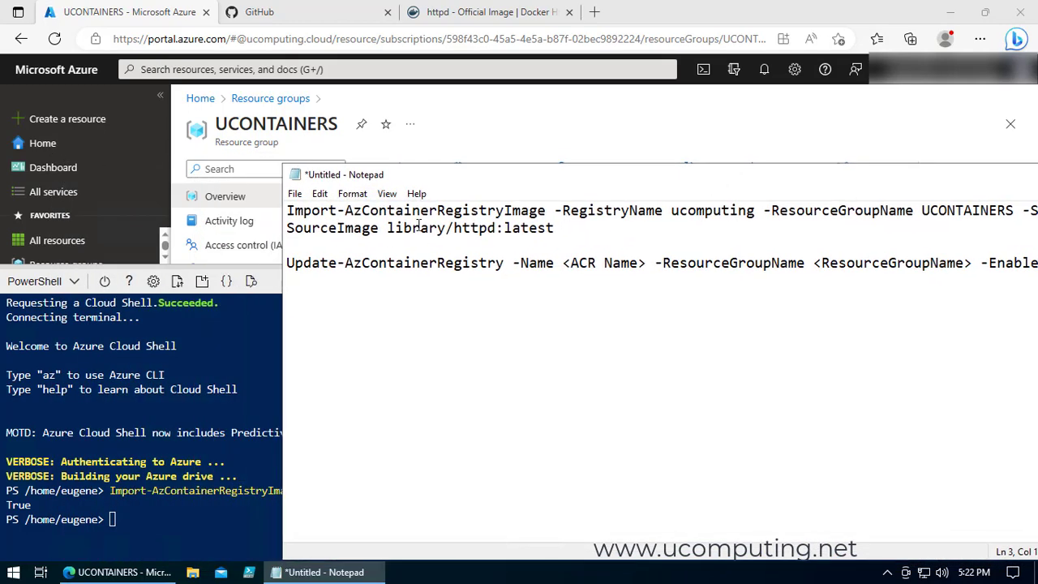
left_click_drag(540, 183, 421, 181)
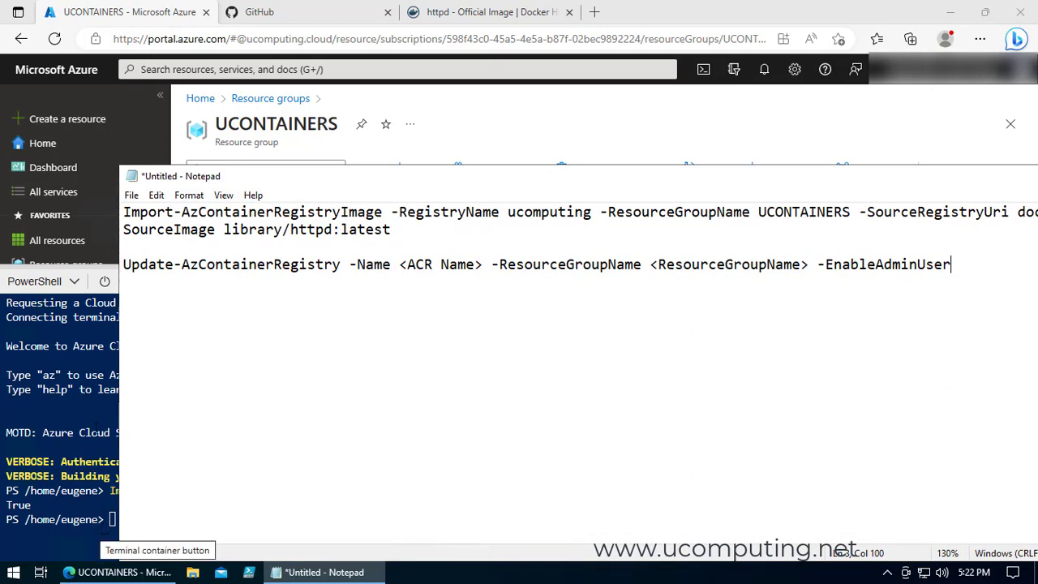
left_click(123, 264)
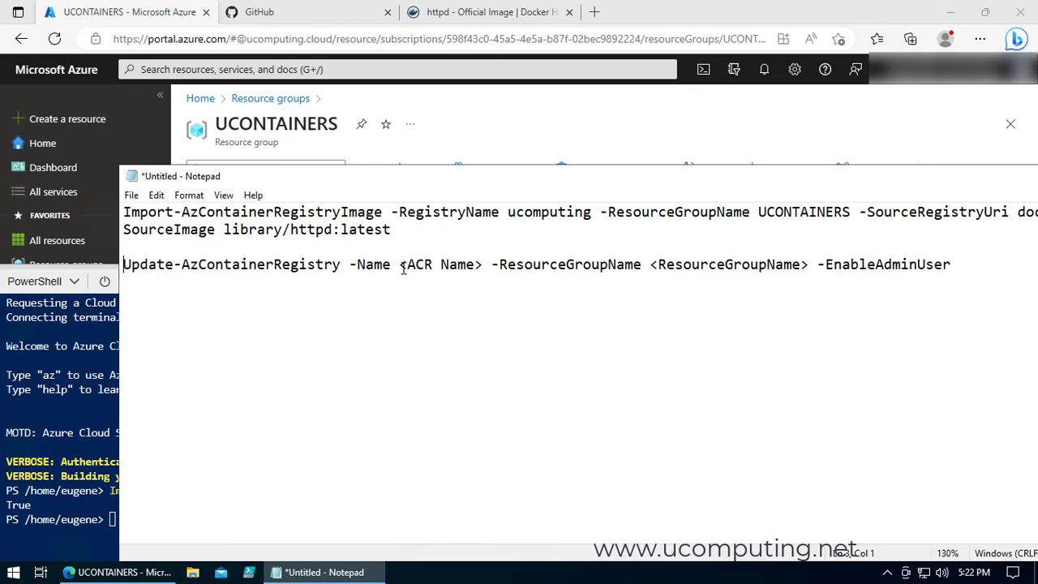
Examine the registry name and resource group placeholders in Notepad's Update-AzContainerRegistry line against the import command's values.
left_click_drag(399, 266, 484, 270)
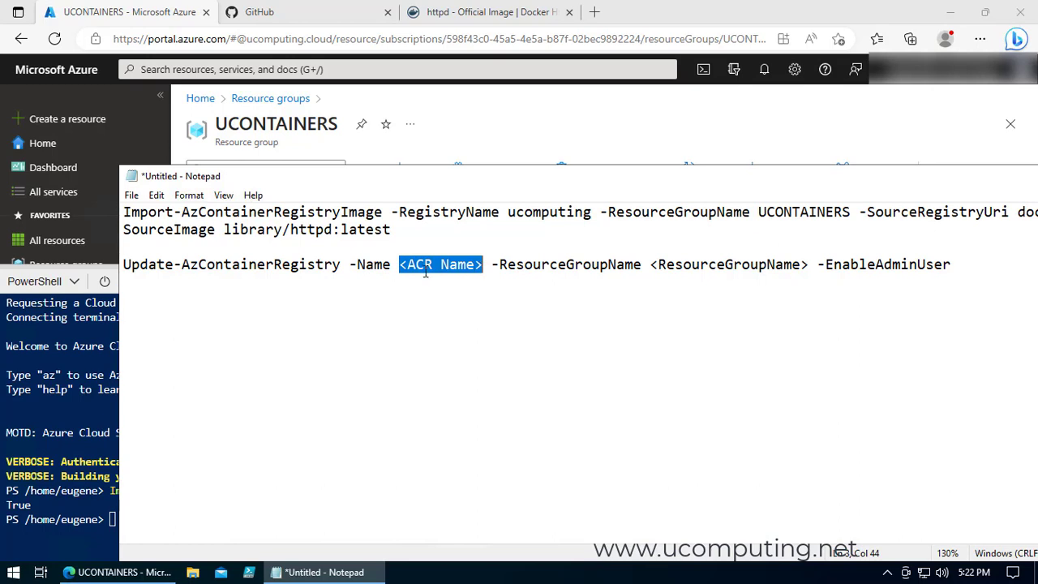
left_click(532, 261)
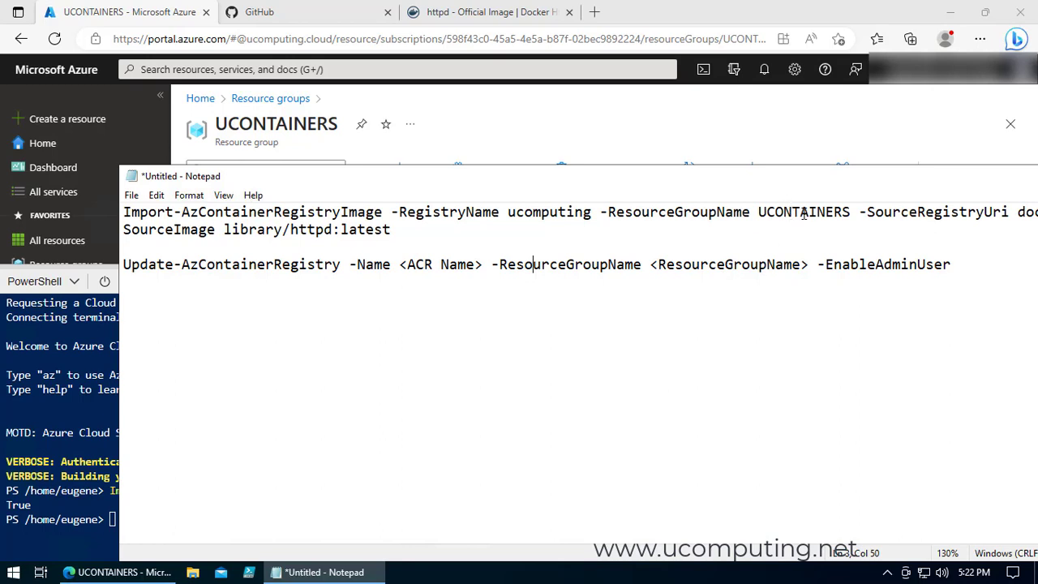
left_click_drag(808, 267, 648, 266)
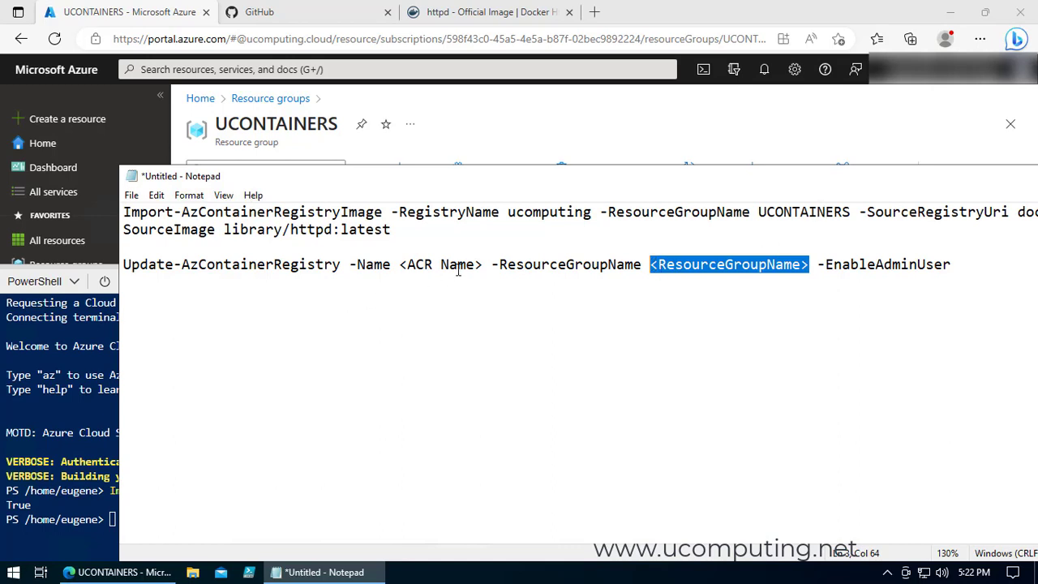
left_click_drag(483, 266, 398, 268)
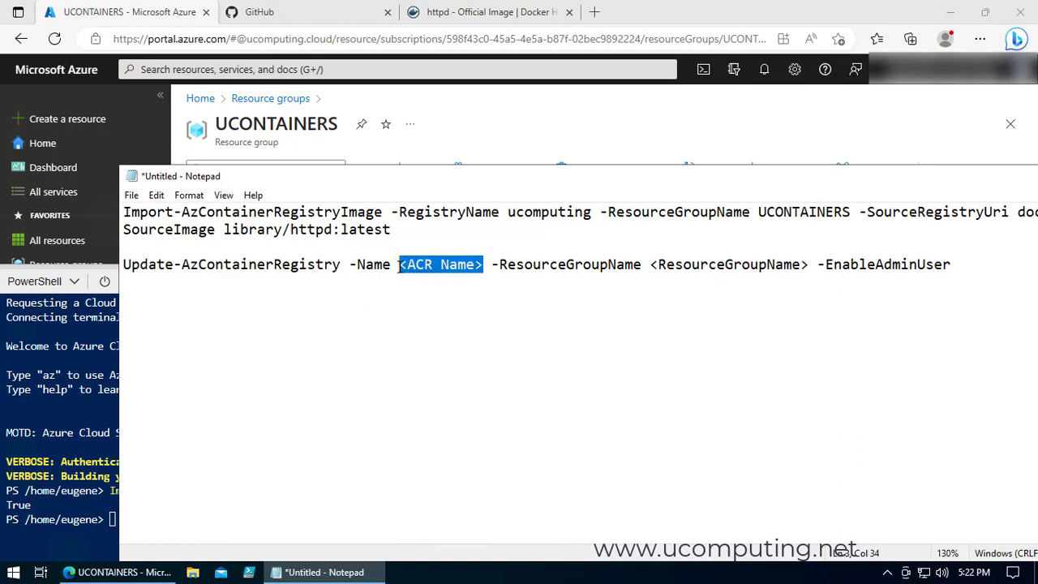
left_click(552, 212)
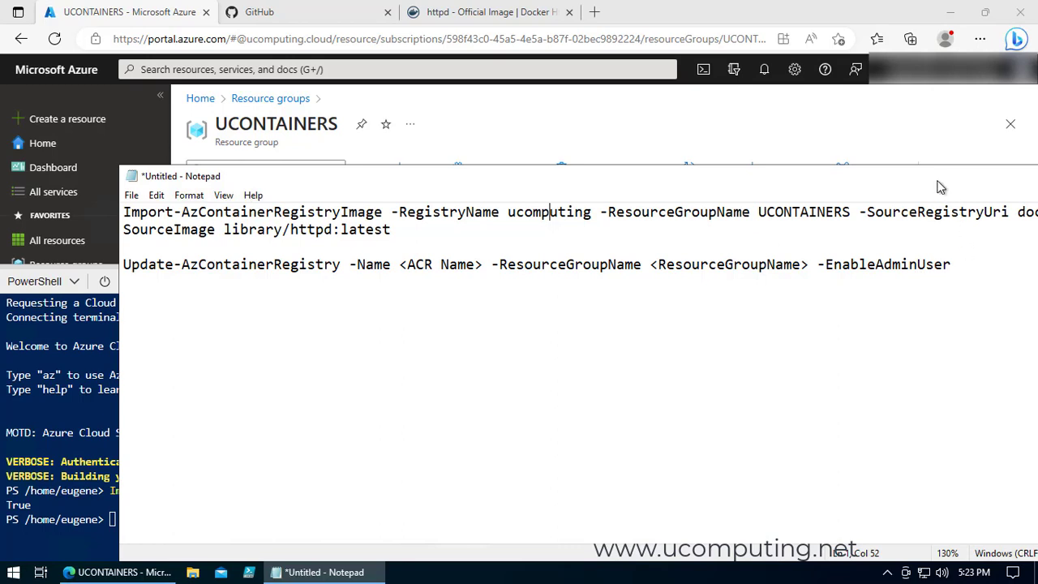
left_click_drag(938, 185, 872, 178)
left_click_drag(900, 261, 51, 267)
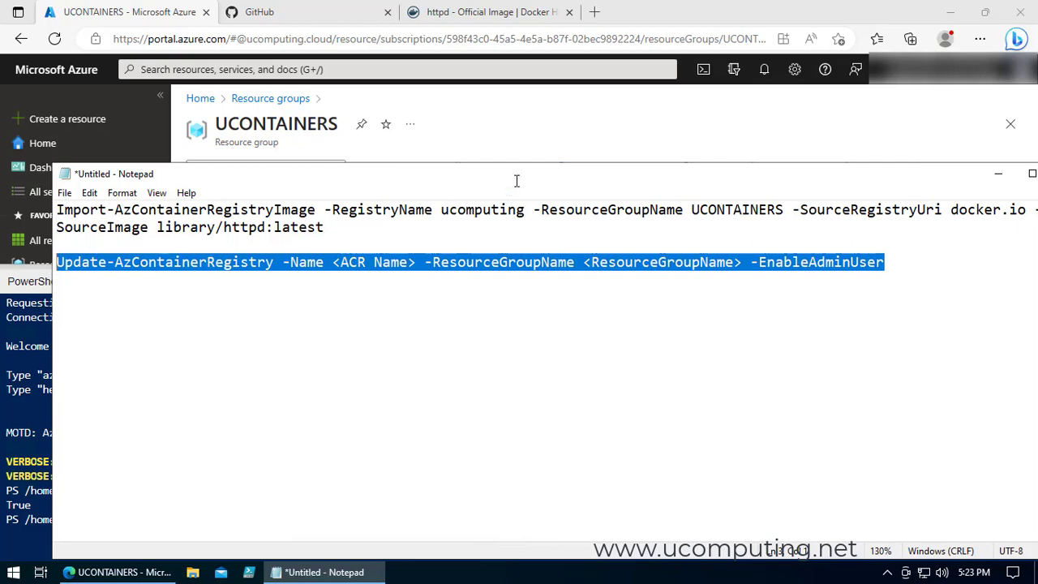
Return from Notepad to the Cloud Shell, recall the previous import command at the prompt, and minimize the shell pane.
left_click_drag(770, 176, 644, 197)
left_click(270, 532)
key("Up")
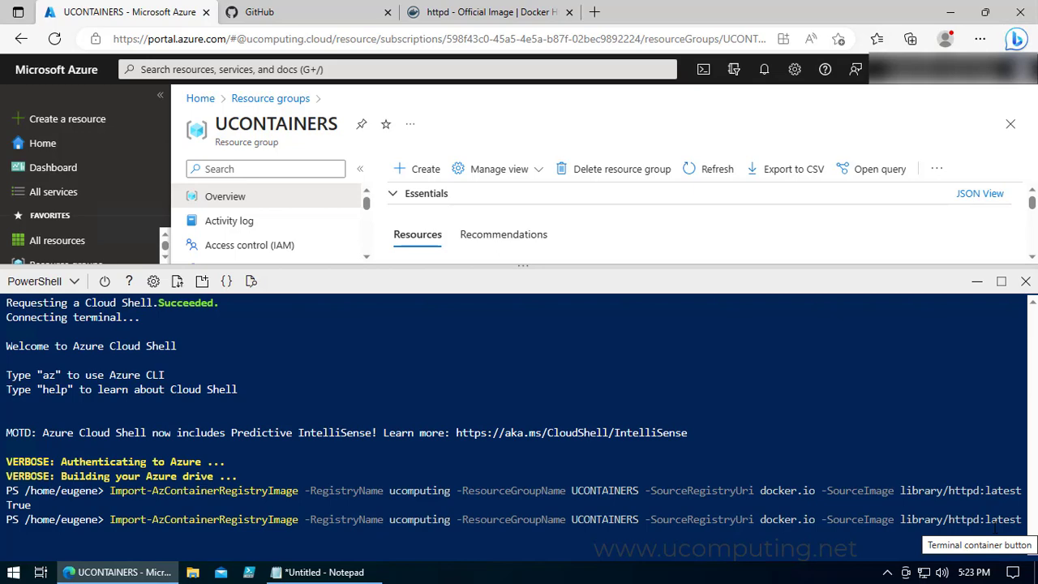
left_click(977, 280)
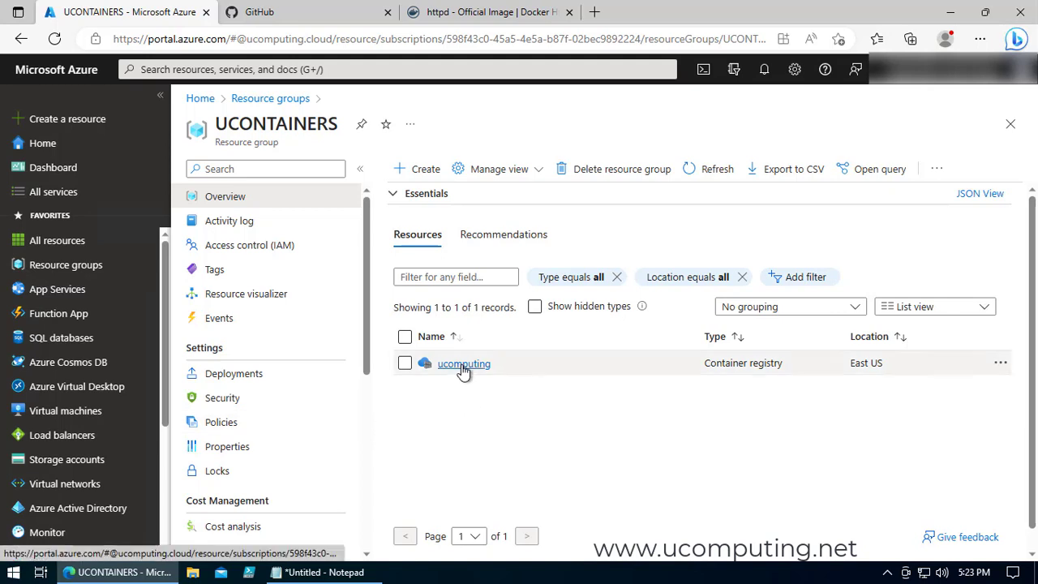
Open the repositories of the ucomputing container registry and check the actions offered for library/httpd.
mouse_move(472, 372)
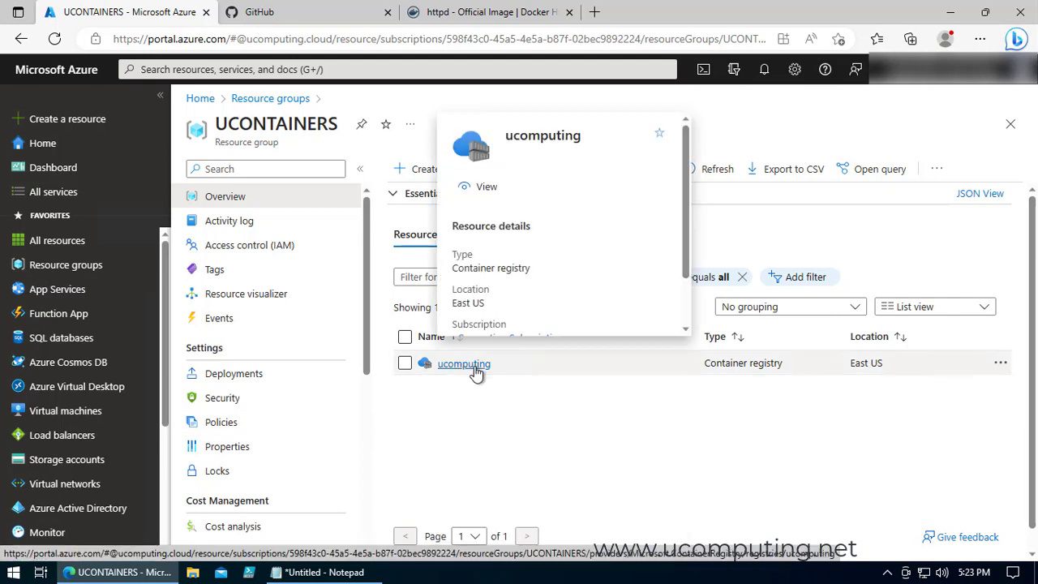
left_click(475, 370)
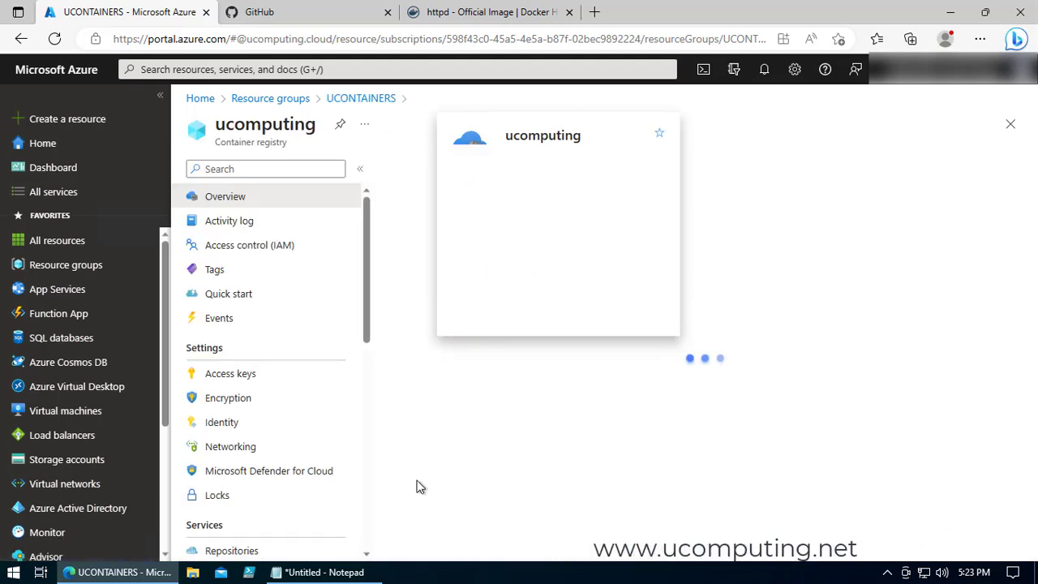
scroll(292, 462, "down", 2)
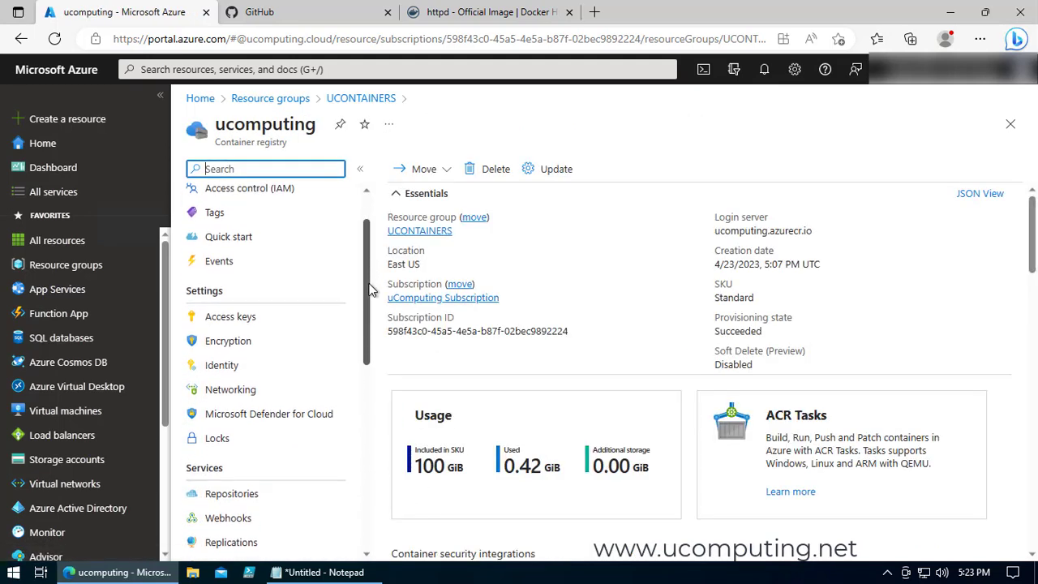
left_click(289, 475)
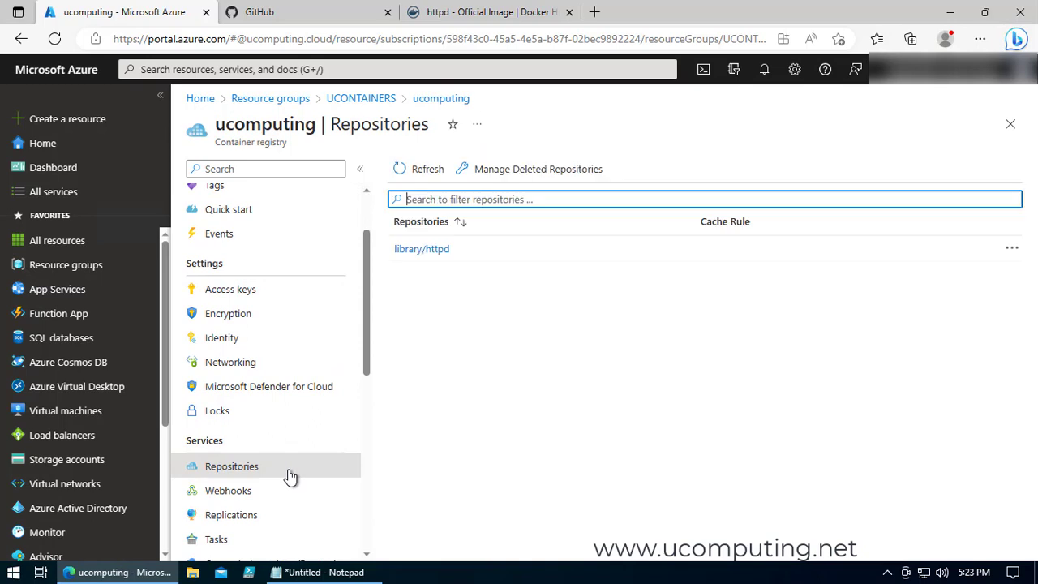
right_click(447, 257)
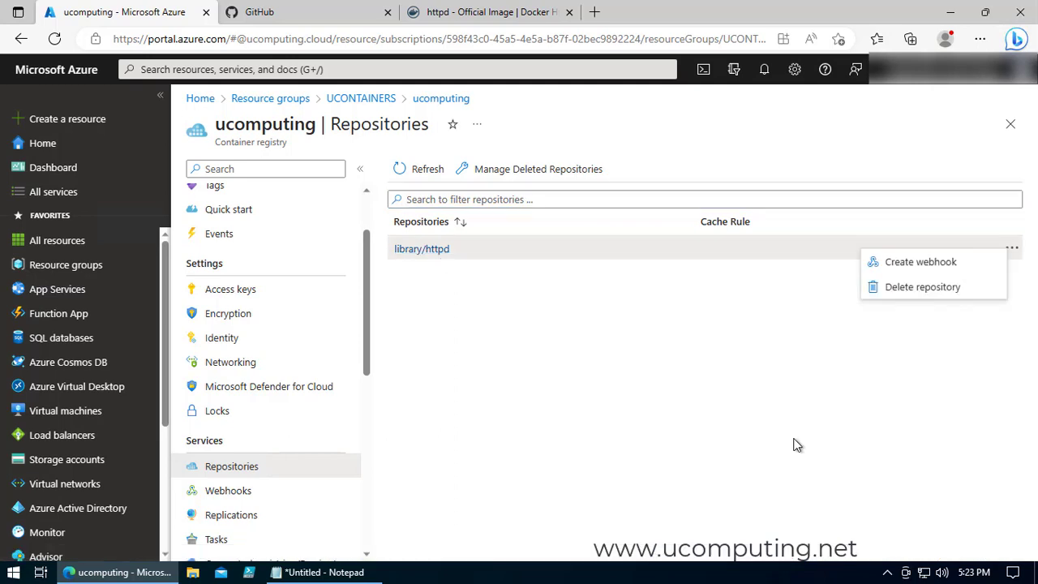
left_click(484, 349)
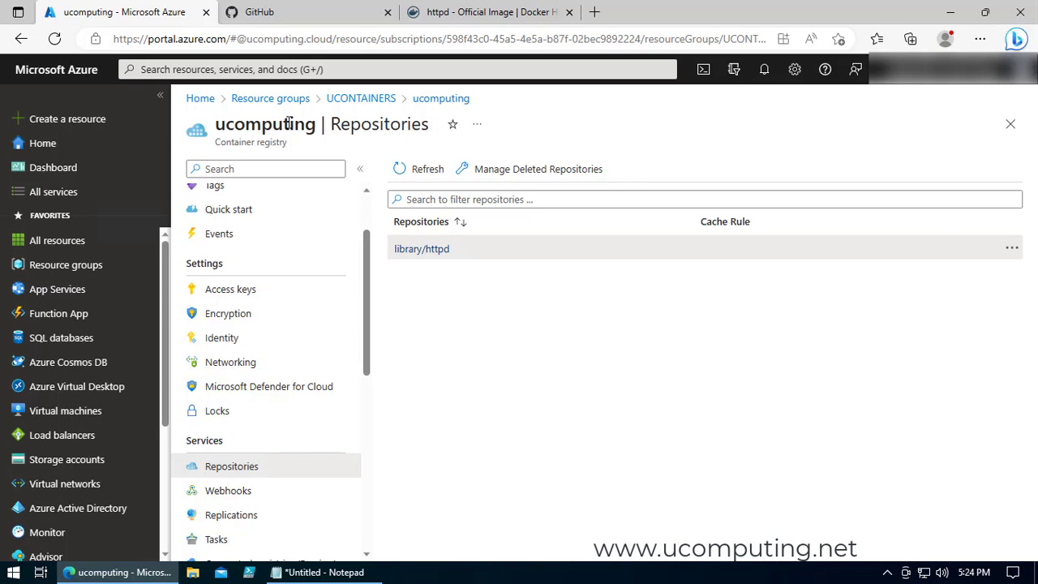
Search the portal for the Container instances service and start creating a new container instance.
left_click(313, 71)
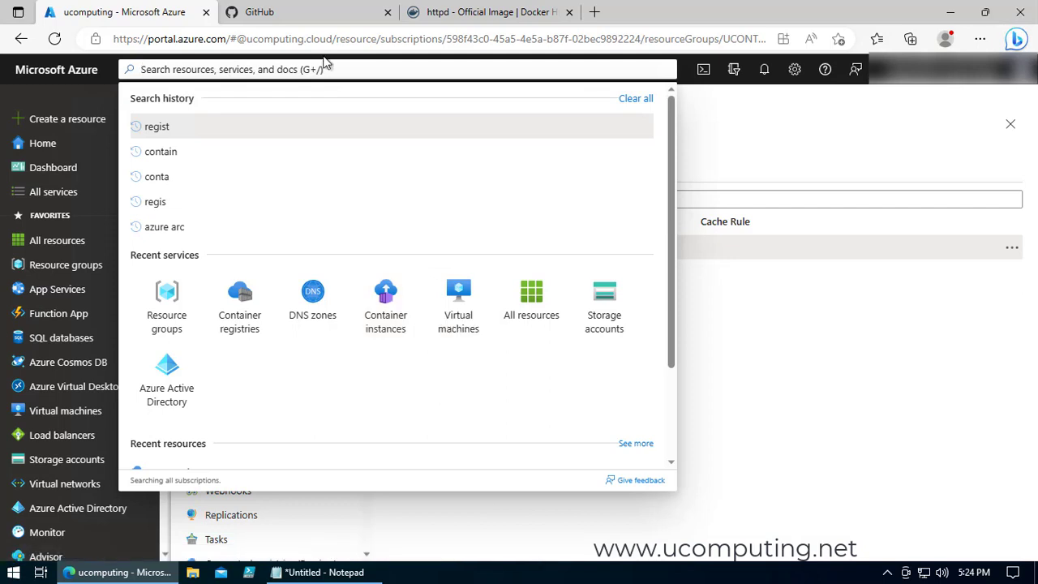
type("CONTAI")
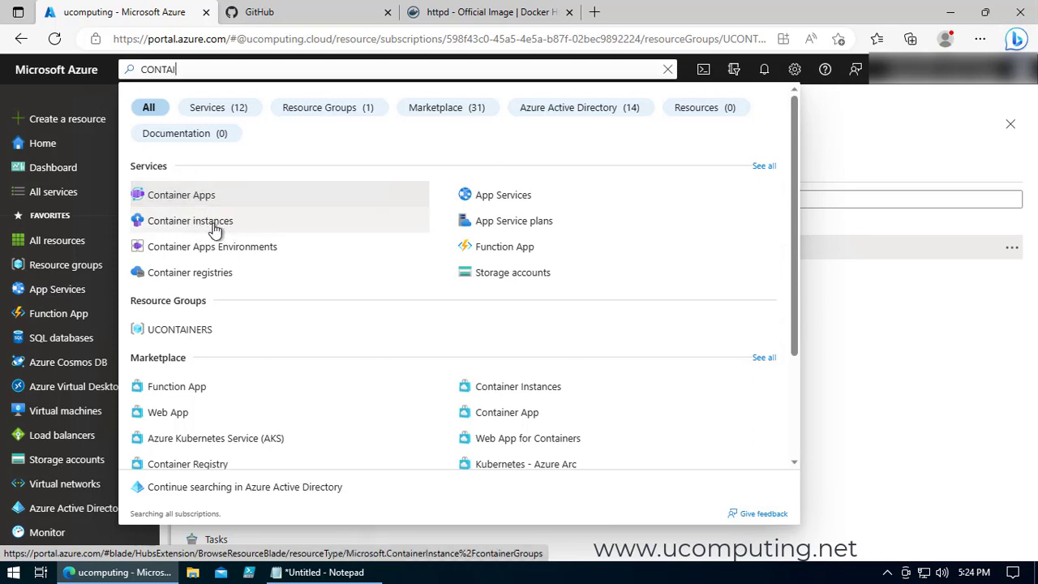
left_click(202, 231)
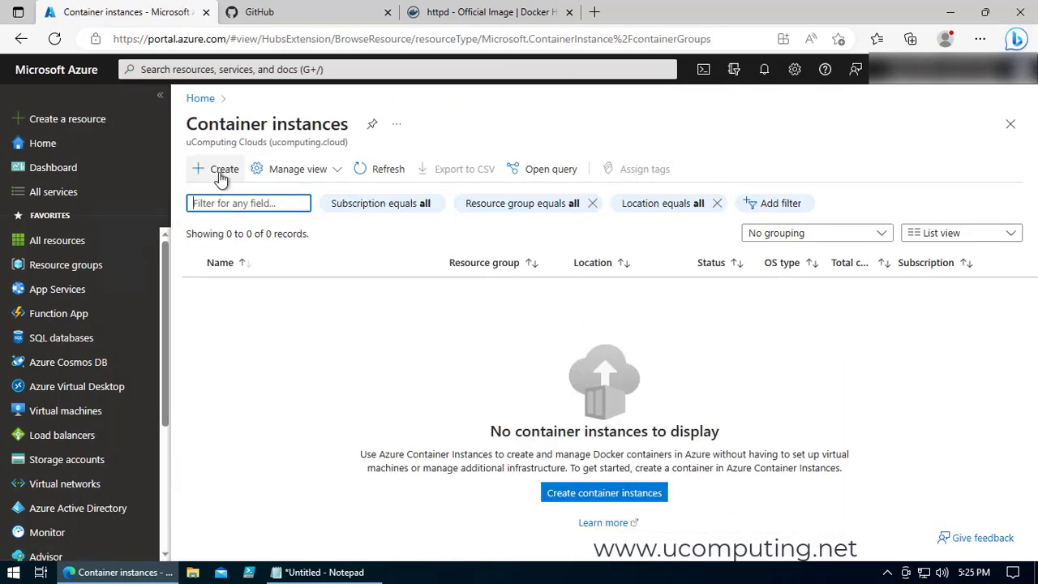
left_click(221, 174)
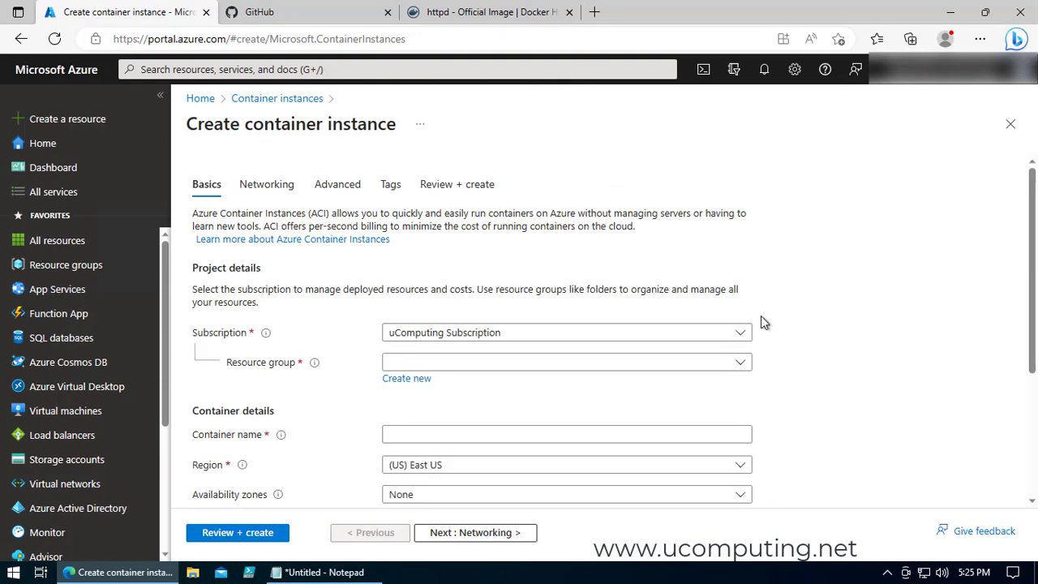
Assign the container instance to the UCONTAINERS resource group and name it httpd01.
left_click(437, 368)
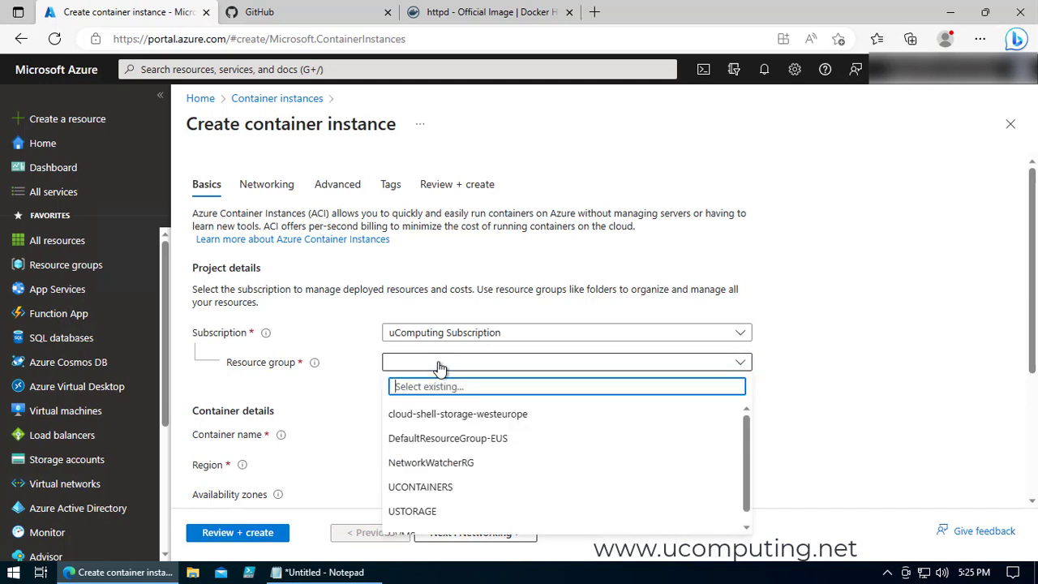
scroll(465, 478, "down", 1)
left_click(466, 477)
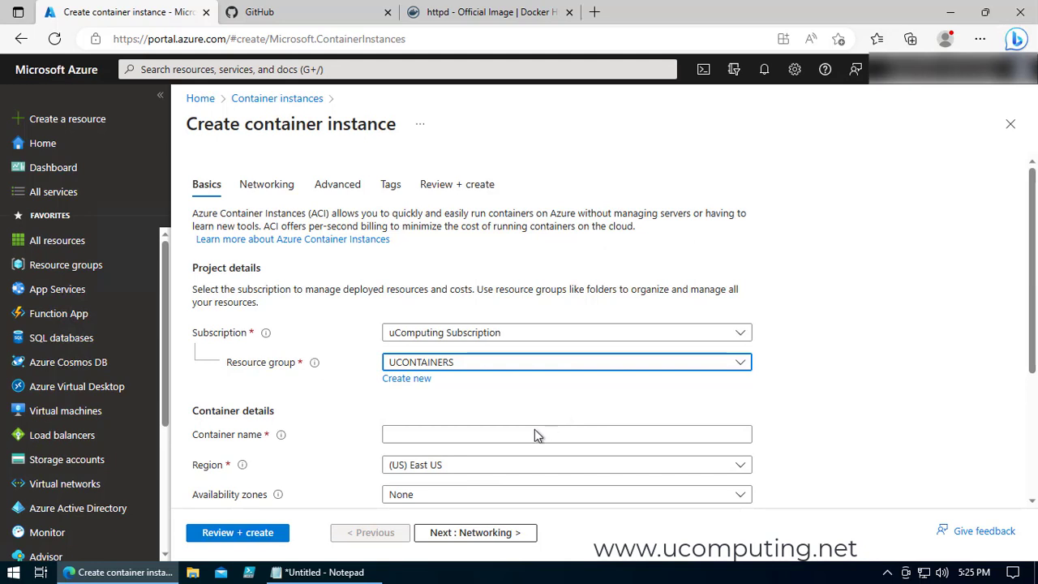
left_click(504, 434)
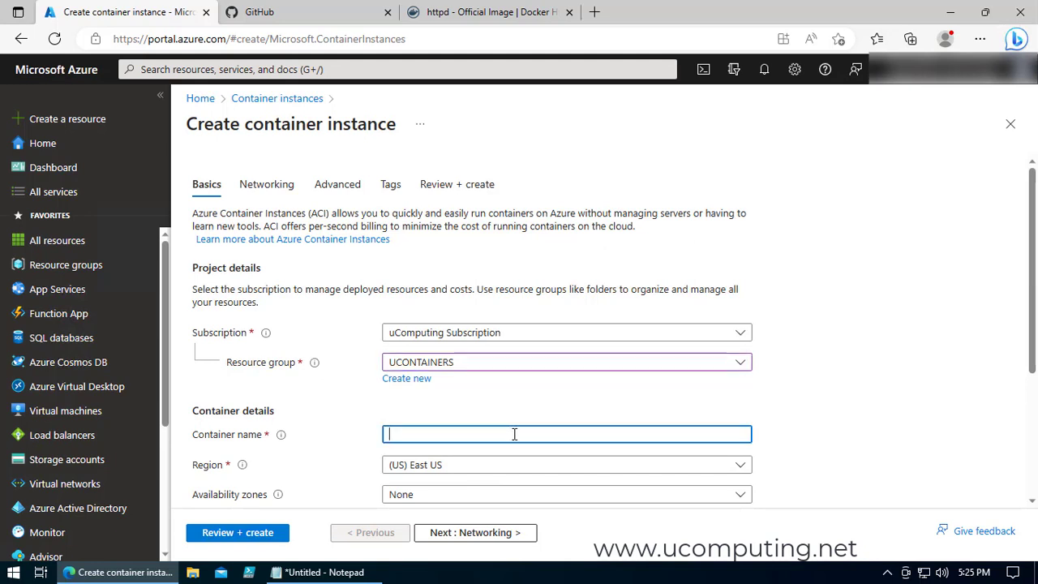
type("ht")
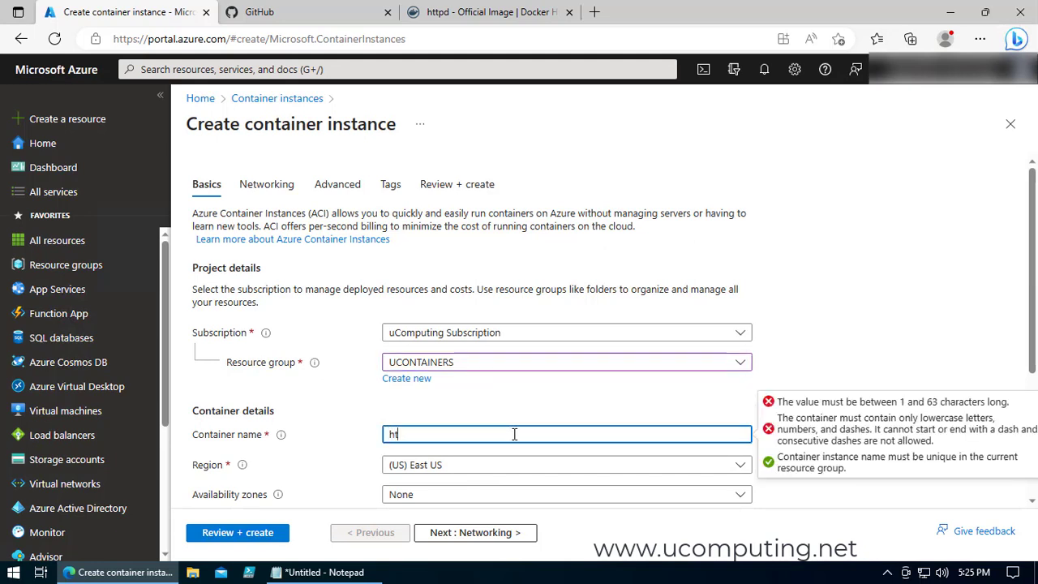
type("tpd01")
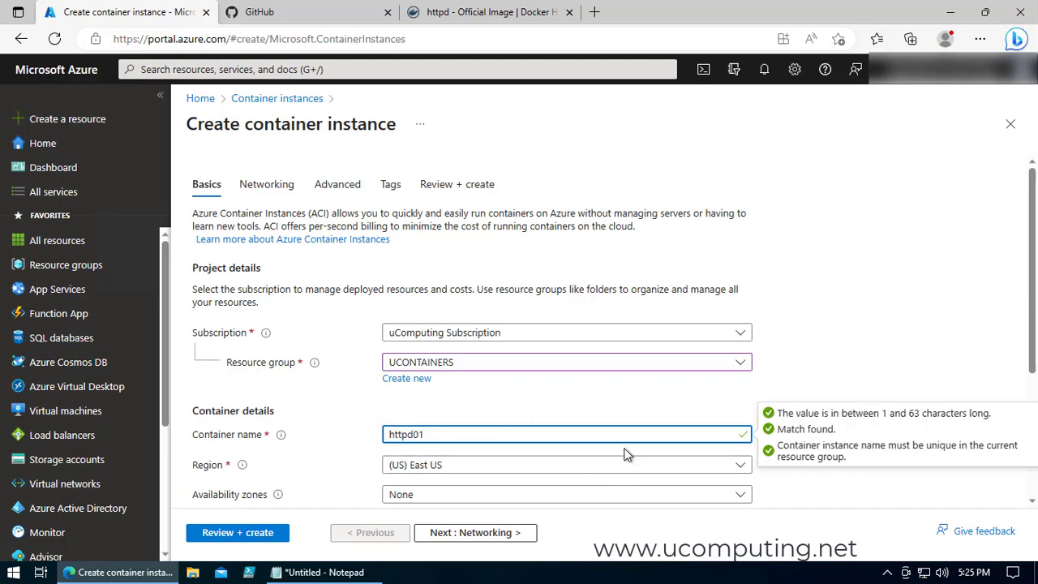
Examine the region, availability zone and quickstart image choices for the container instance, leaving the selections as they are.
scroll(620, 453, "down", 1)
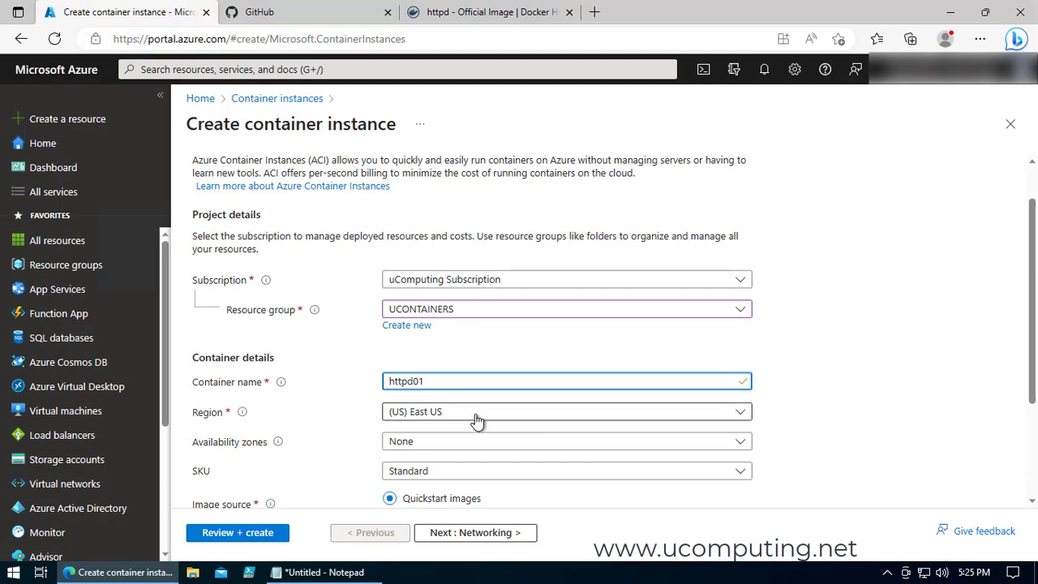
left_click(667, 421)
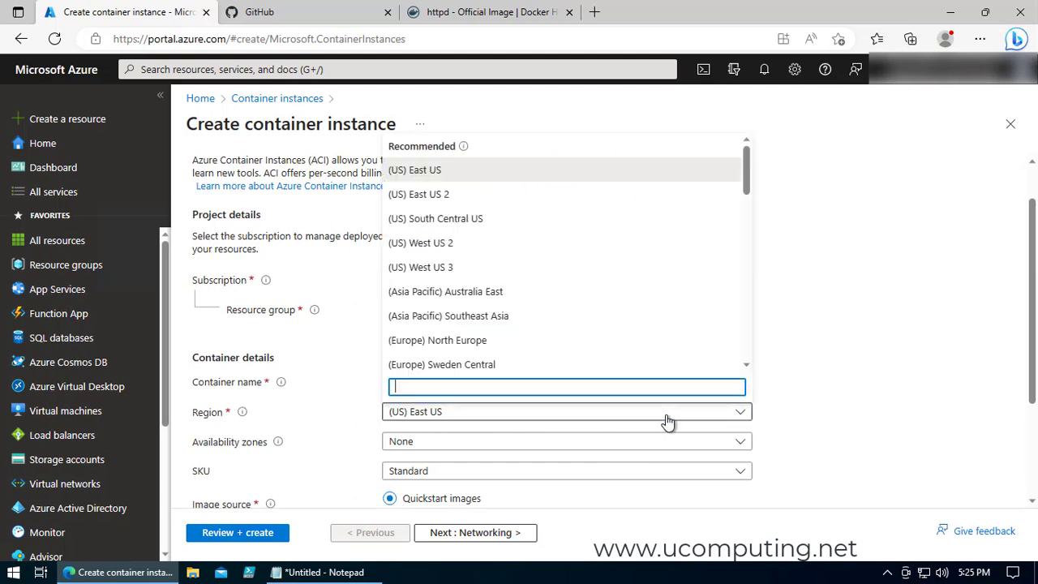
left_click(693, 423)
left_click(732, 441)
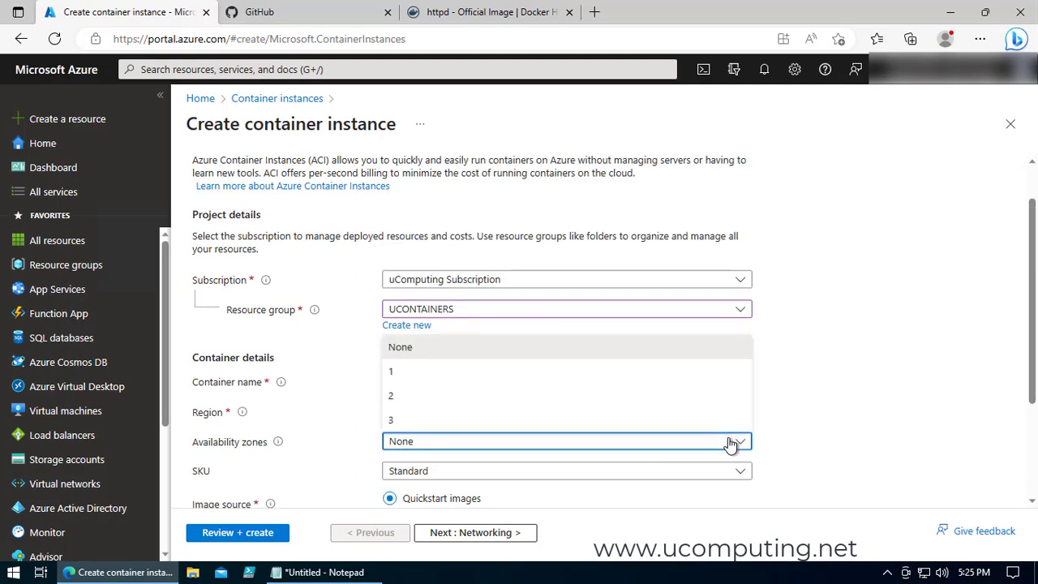
left_click(732, 441)
scroll(831, 434, "down", 3)
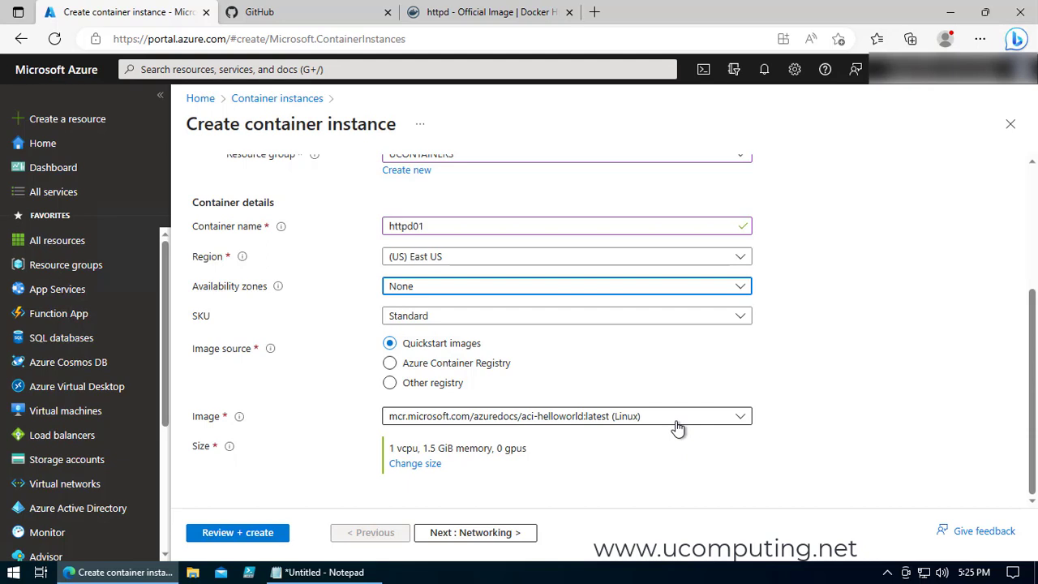
left_click(631, 415)
left_click(631, 416)
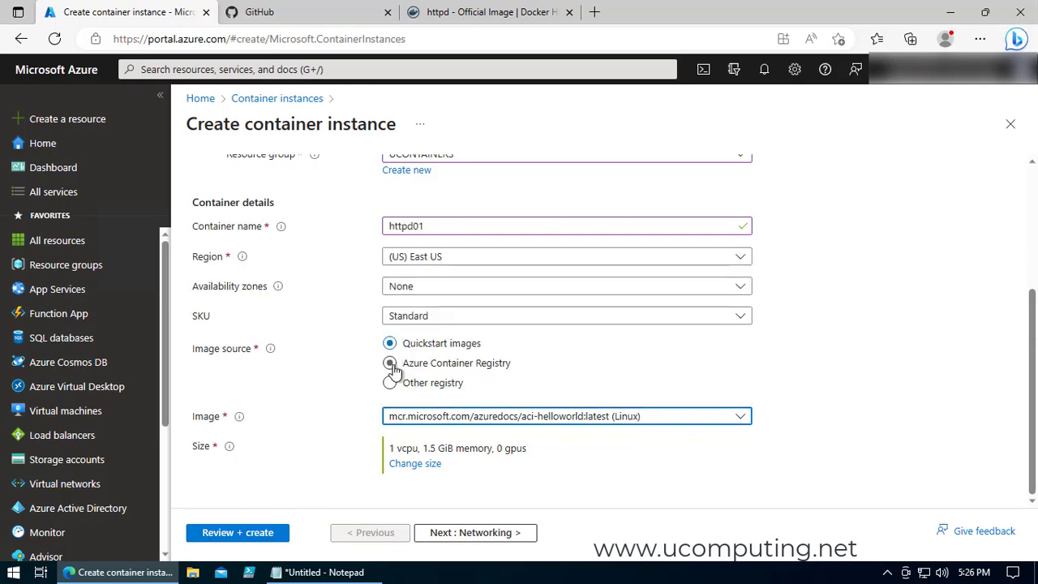
Set the image source to Azure Container Registry and check the registry choices, keeping ucomputing.
left_click(392, 365)
scroll(787, 381, "down", 1)
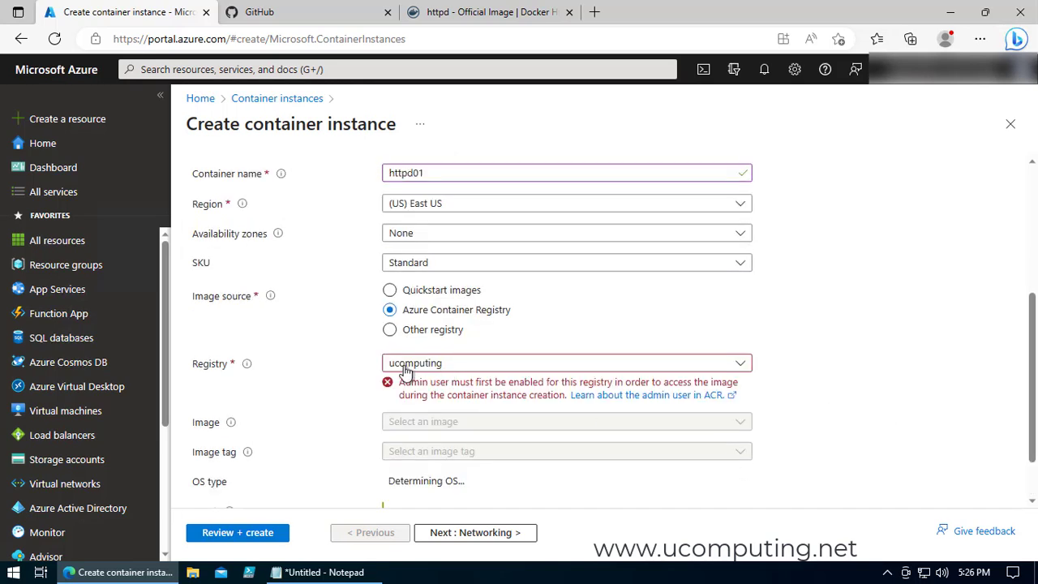
left_click(461, 366)
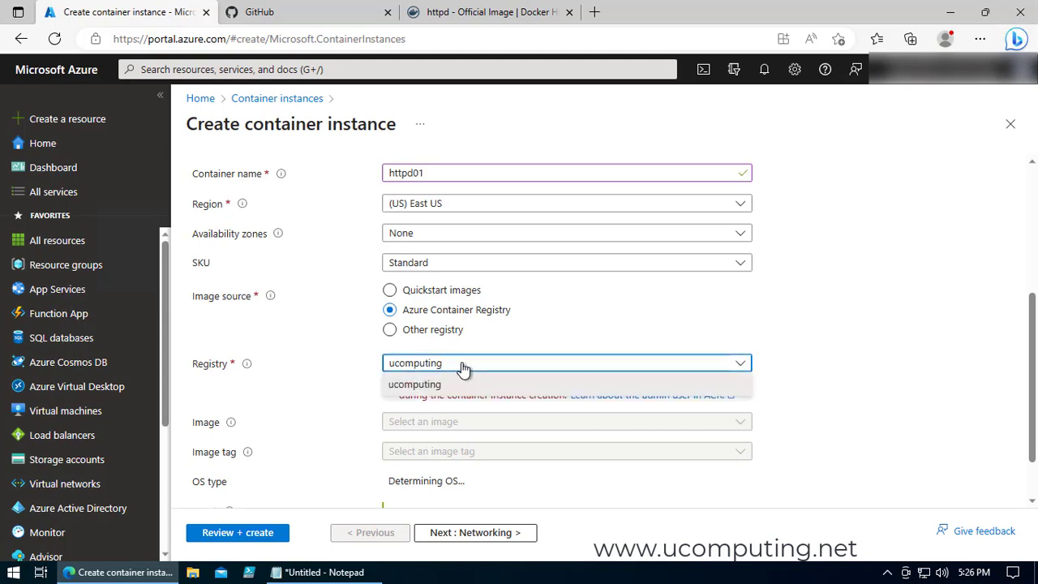
left_click(464, 367)
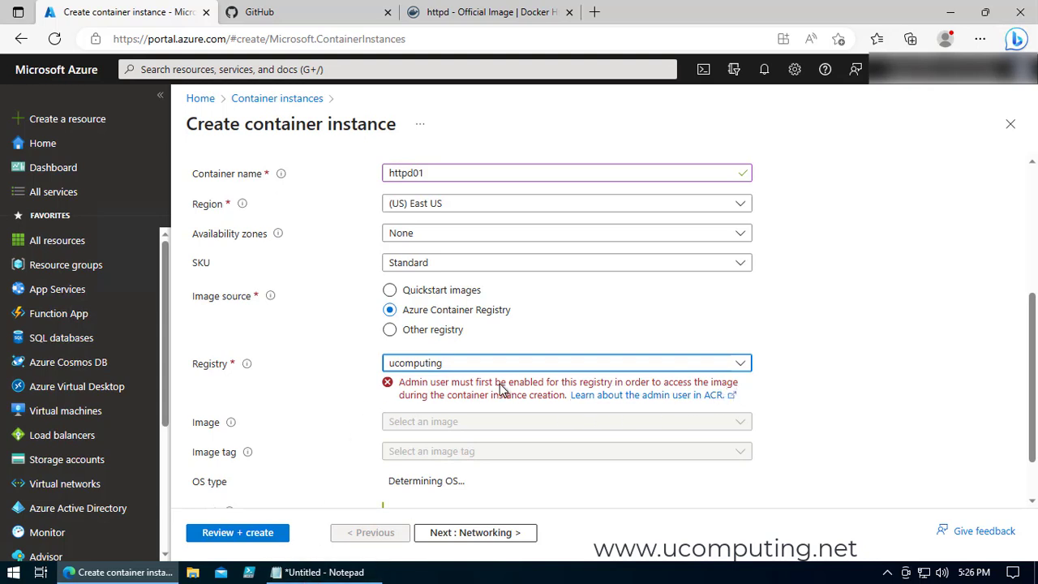
Switch to Notepad and replace the <ACR Name> placeholder in the Update-AzContainerRegistry command with ucomputing.
left_click(322, 572)
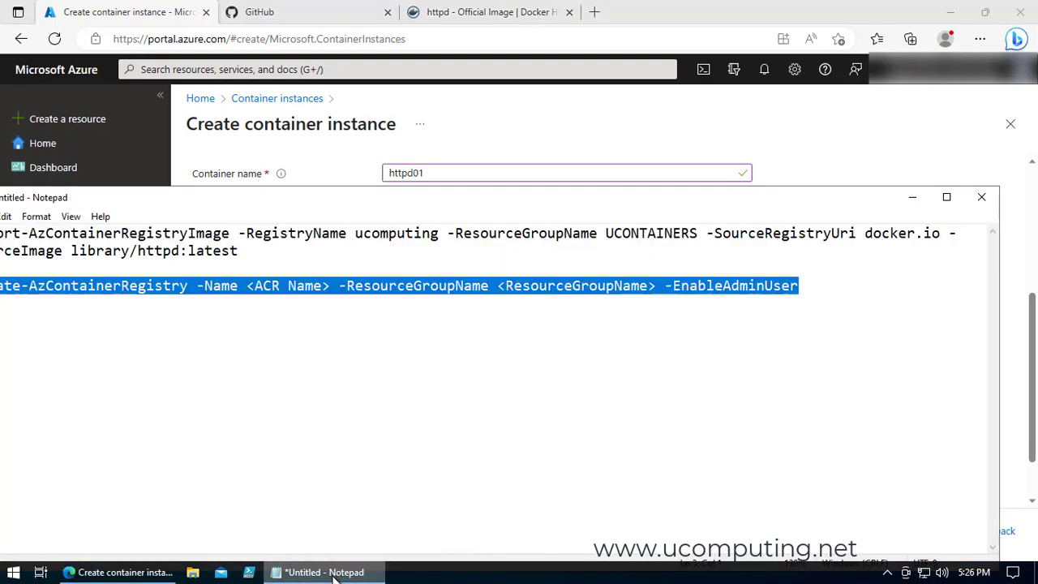
left_click_drag(459, 202, 523, 174)
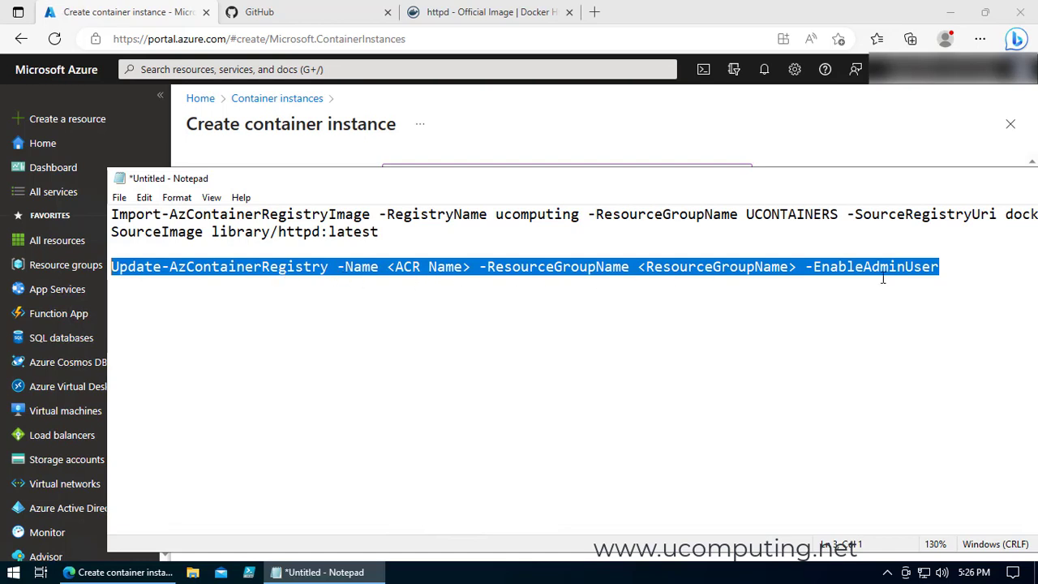
left_click(465, 304)
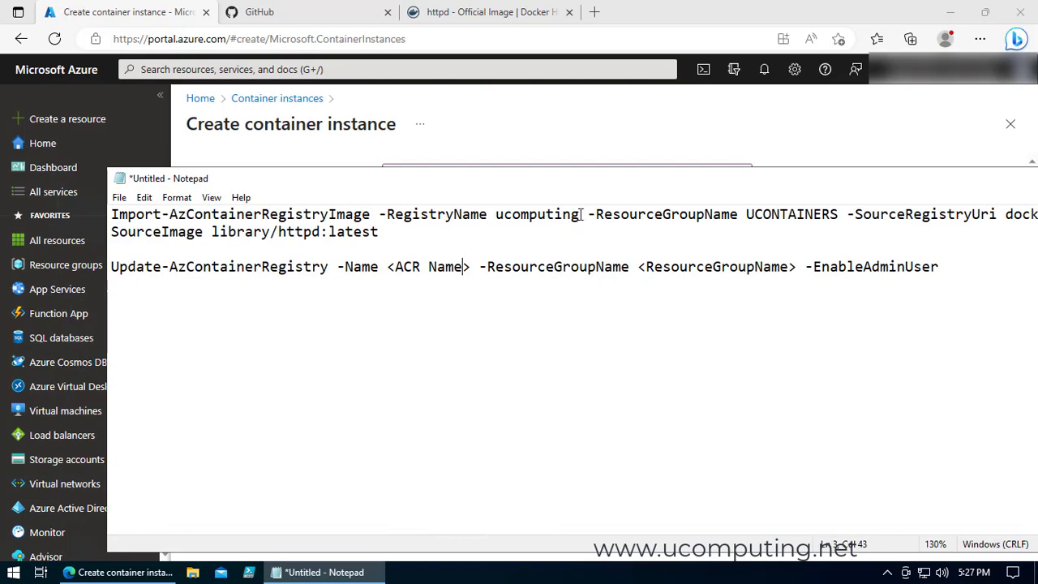
left_click_drag(580, 214, 496, 216)
key("ctrl+c")
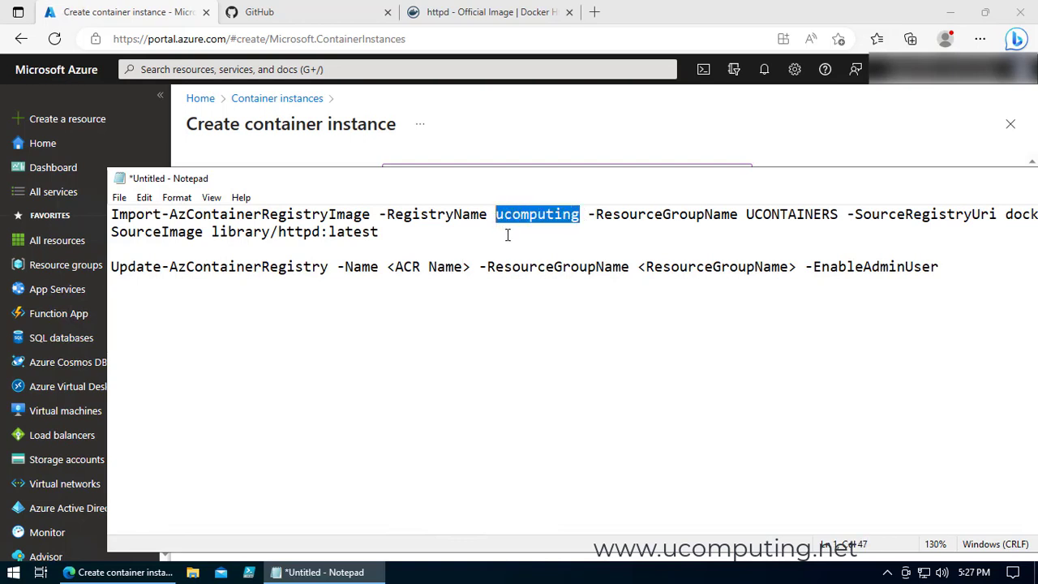
left_click_drag(470, 268, 386, 268)
key("ctrl+v")
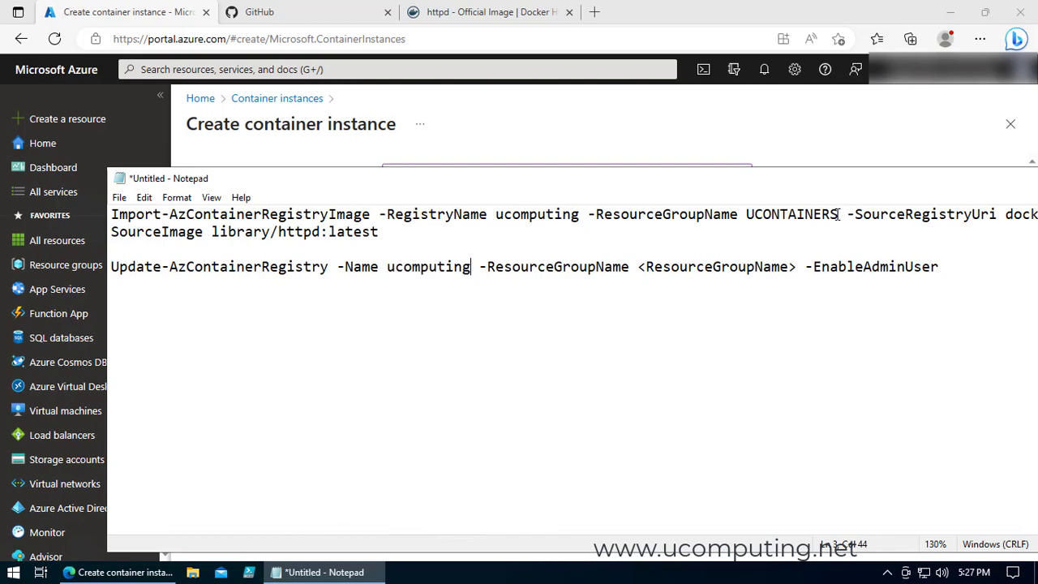
Replace the <ResourceGroupName> placeholder in the Update-AzContainerRegistry command with UCONTAINERS, copied from the import command above.
left_click_drag(837, 214, 745, 221)
key("ctrl+c")
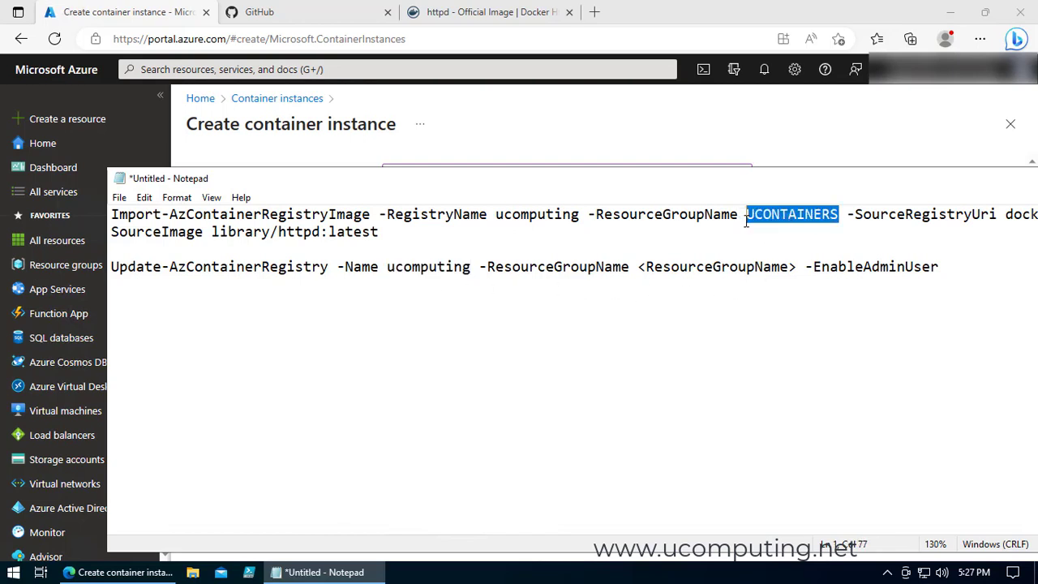
left_click_drag(795, 267, 640, 271)
key("ctrl+v")
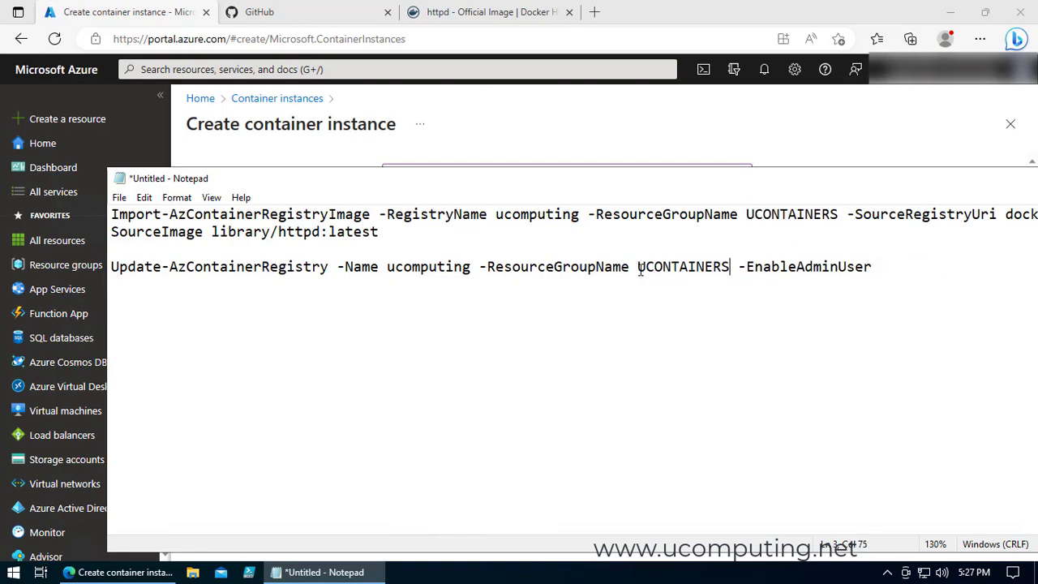
Run Update-AzContainerRegistry -Name ucomputing -ResourceGroupName UCONTAINERS -EnableAdminUser in the portal's Cloud Shell and minimize the shell.
left_click_drag(882, 268, 121, 270)
left_click(702, 69)
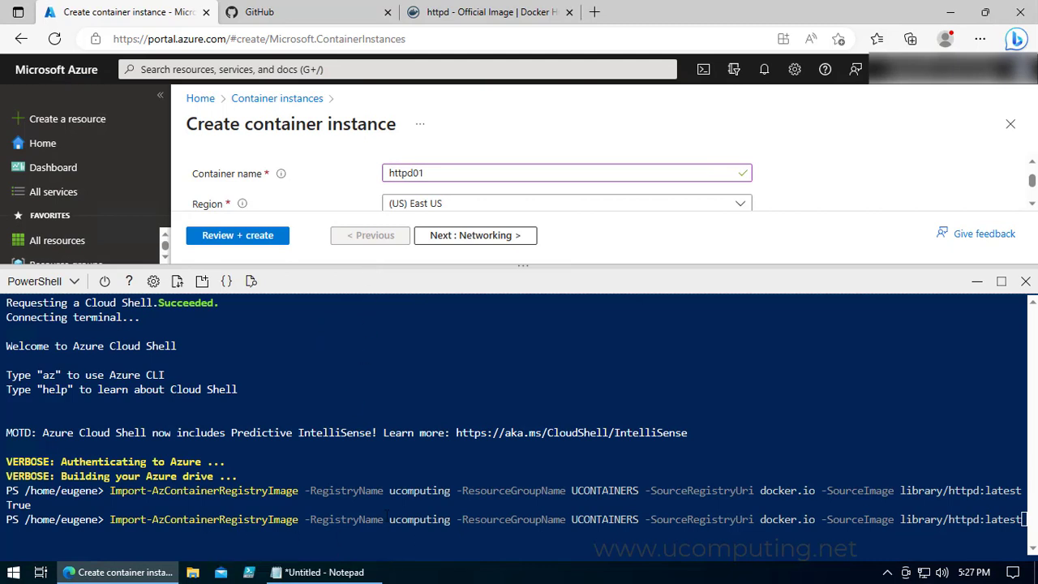
right_click(130, 309)
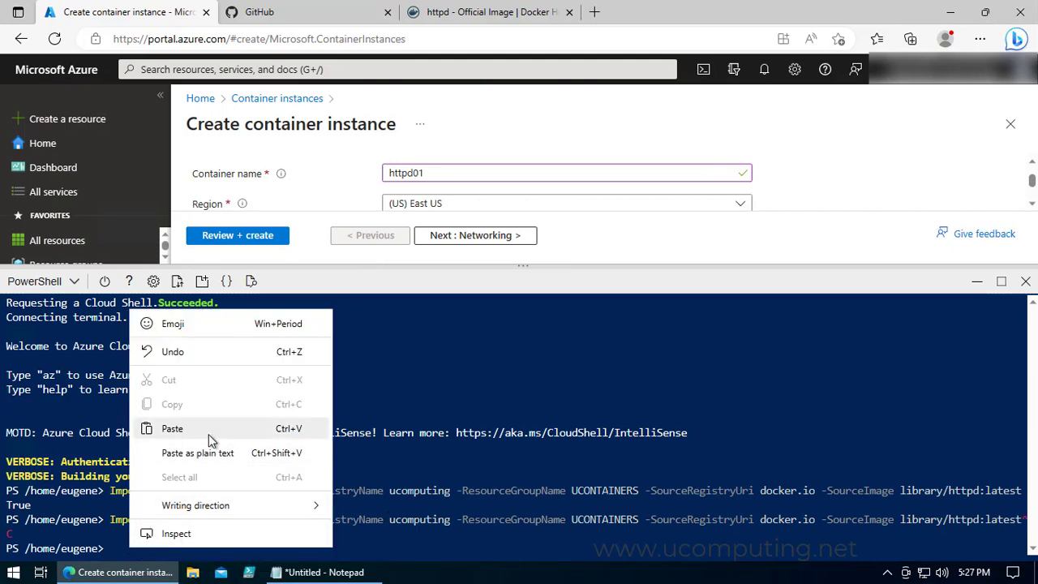
left_click(209, 434)
type("Update-AzContainerRegistry -Name ucomputing -ResourceGroupName UCONTAINERS -EnableAdminUser")
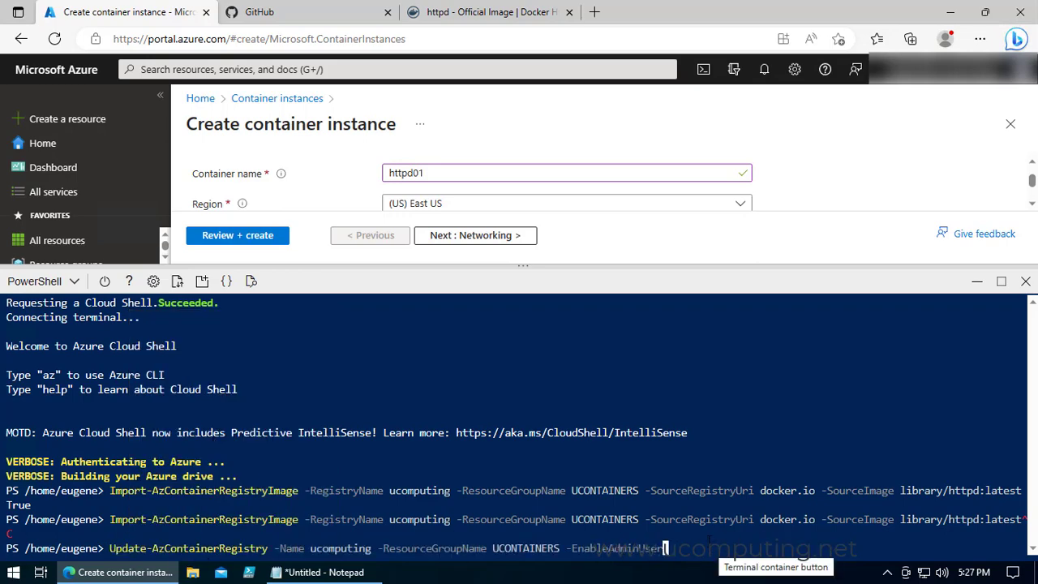
key("Return")
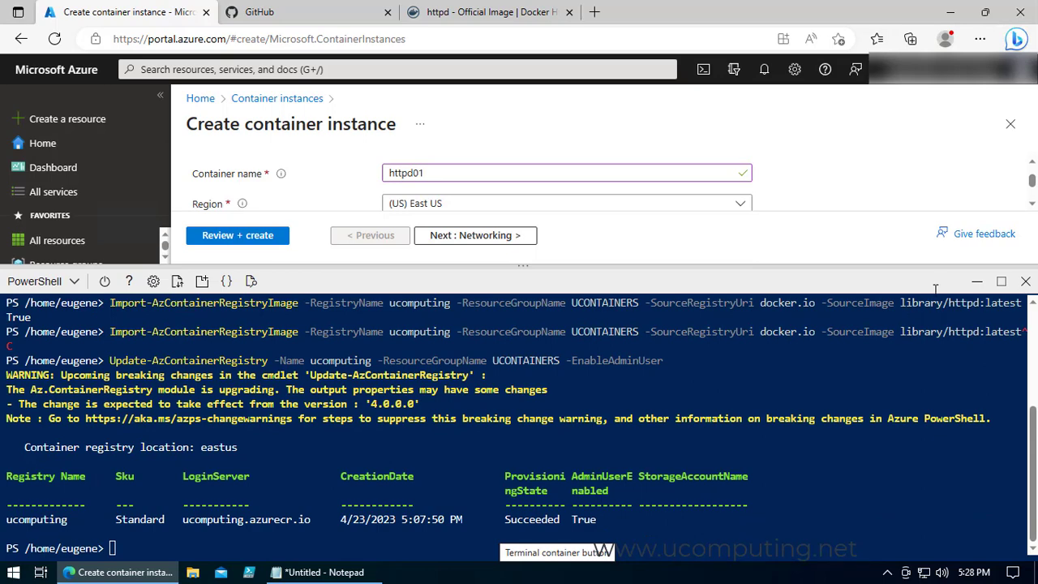
left_click(977, 281)
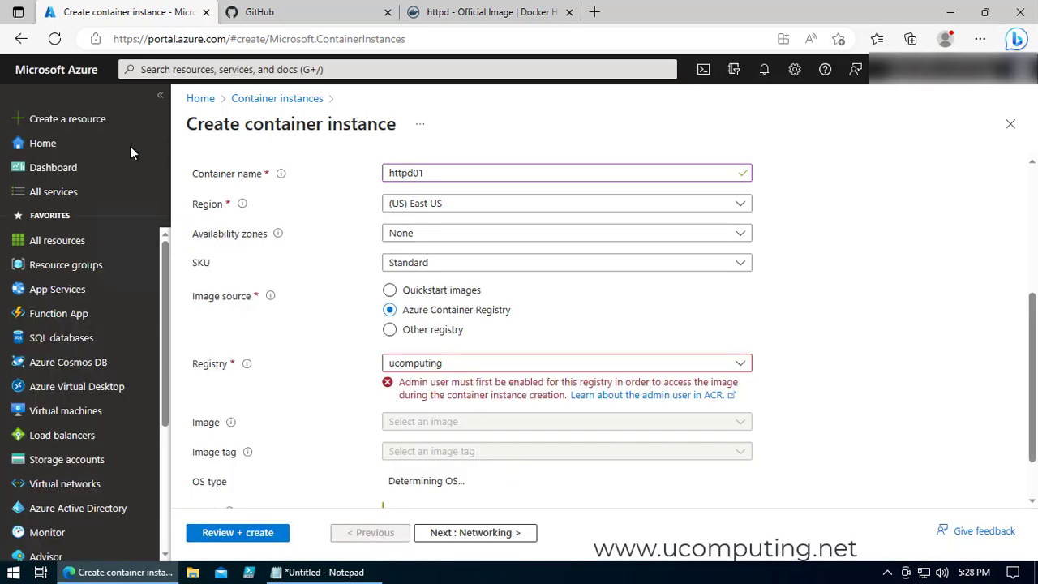
Start the container instance creation over, with resource group UCONTAINERS and container name httpd01.
left_click(278, 99)
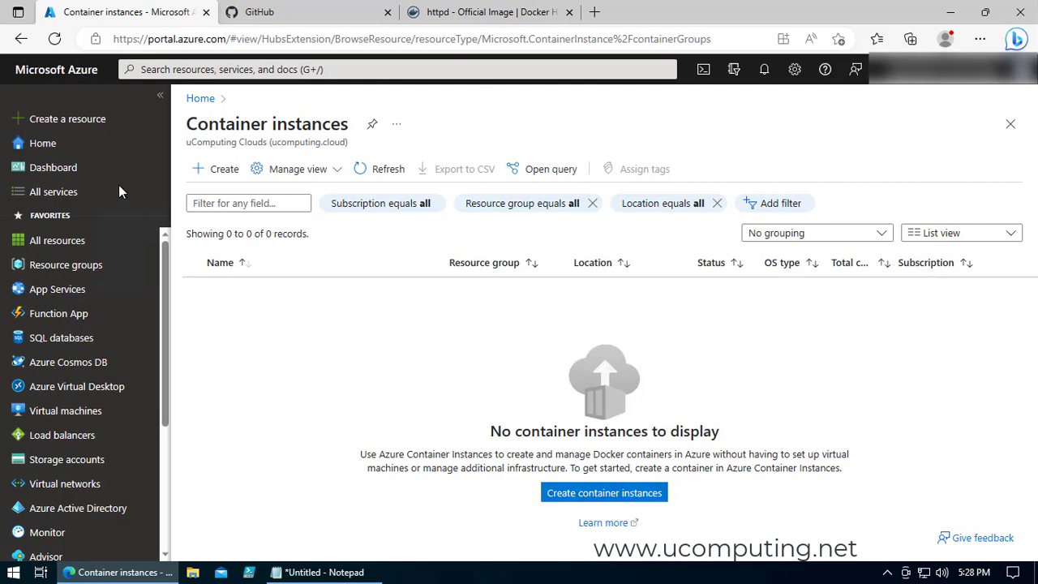
left_click(212, 171)
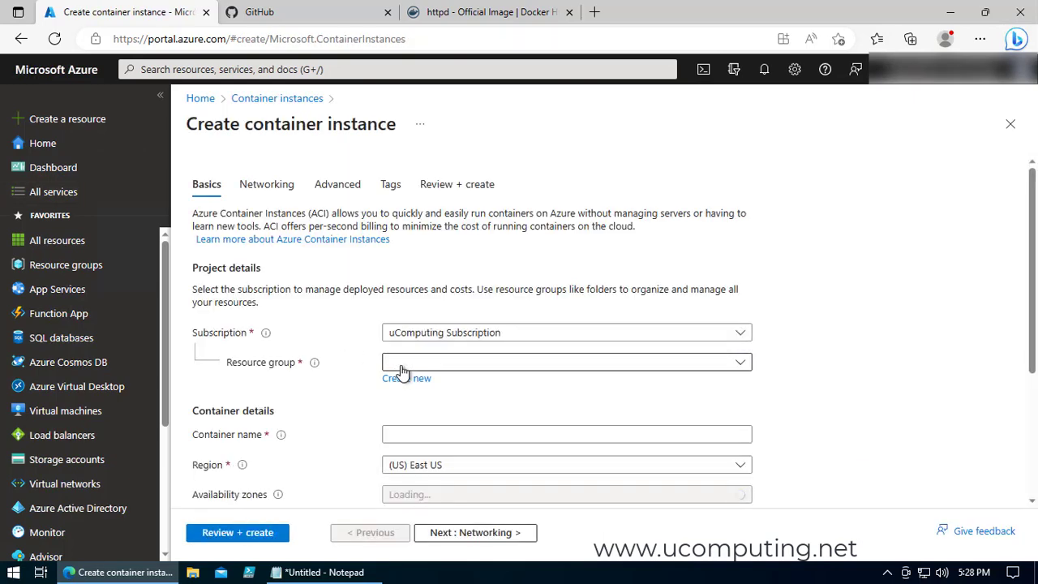
left_click(576, 371)
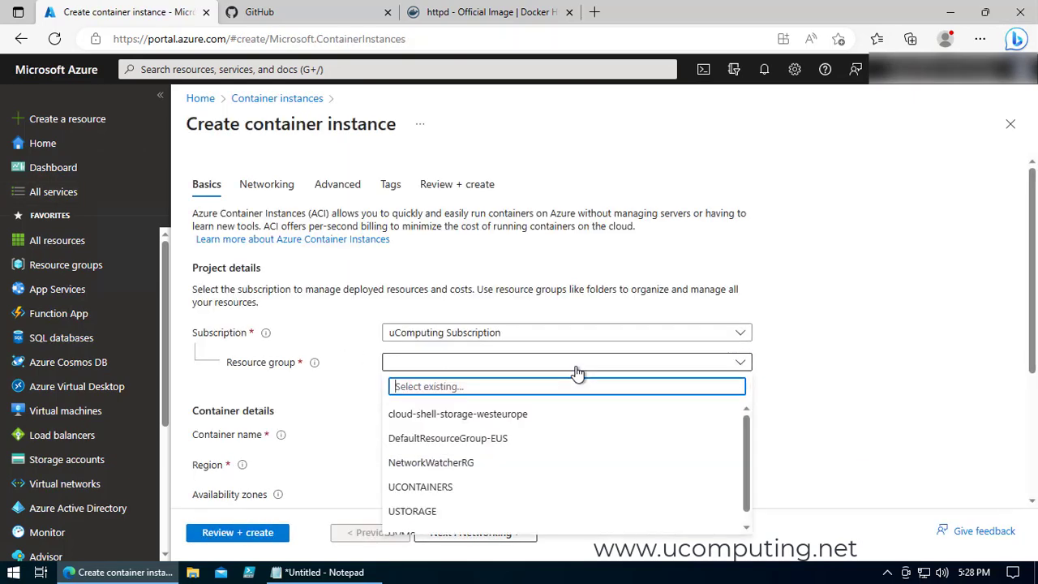
left_click(511, 492)
scroll(443, 382, "down", 1)
left_click(443, 382)
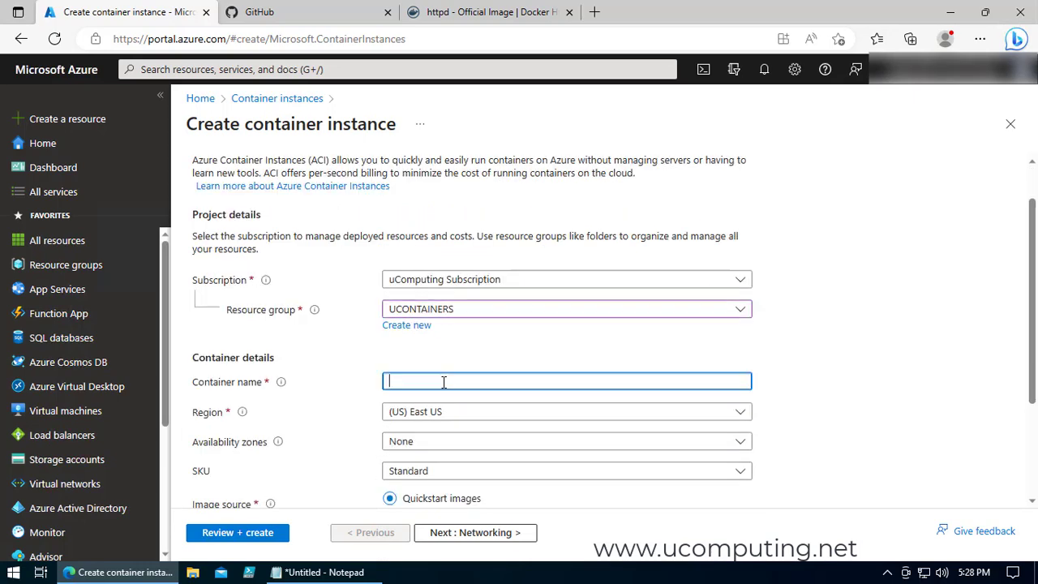
type("htt")
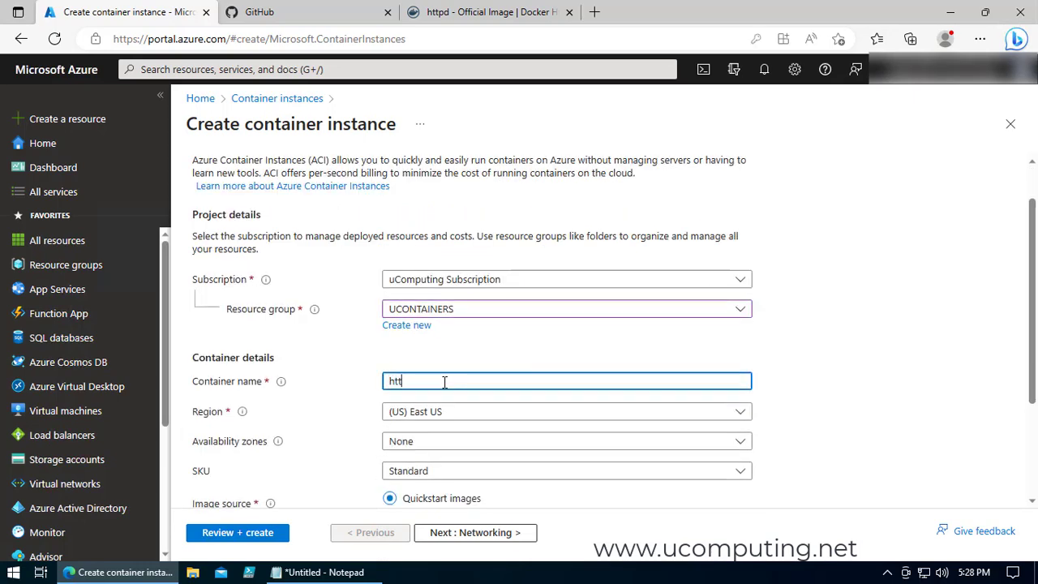
type("pd01")
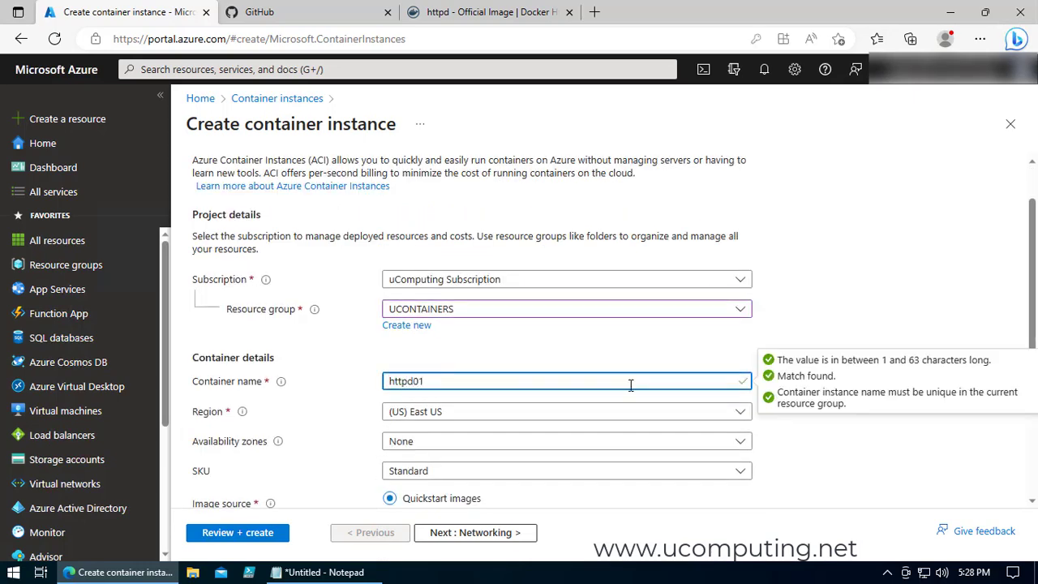
Set the image source to Azure Container Registry and choose the library/httpd image from the ucomputing registry.
scroll(444, 382, "down", 2)
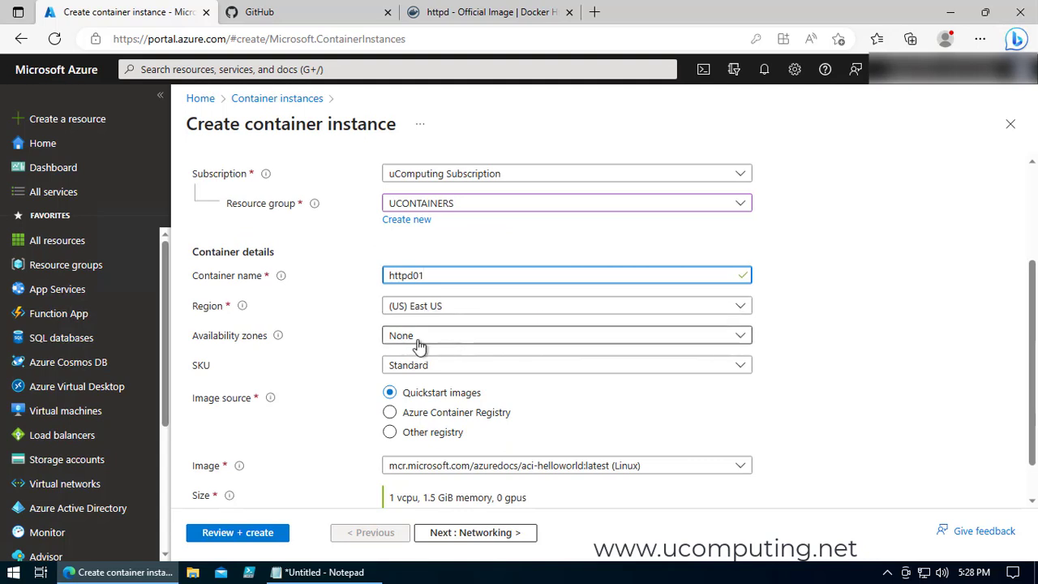
scroll(632, 409, "down", 1)
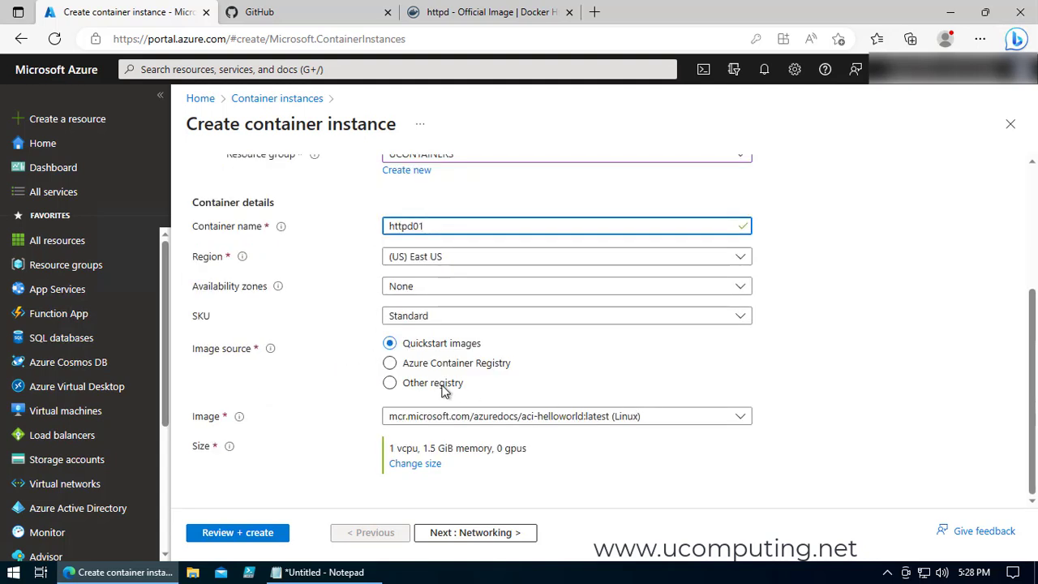
left_click(390, 364)
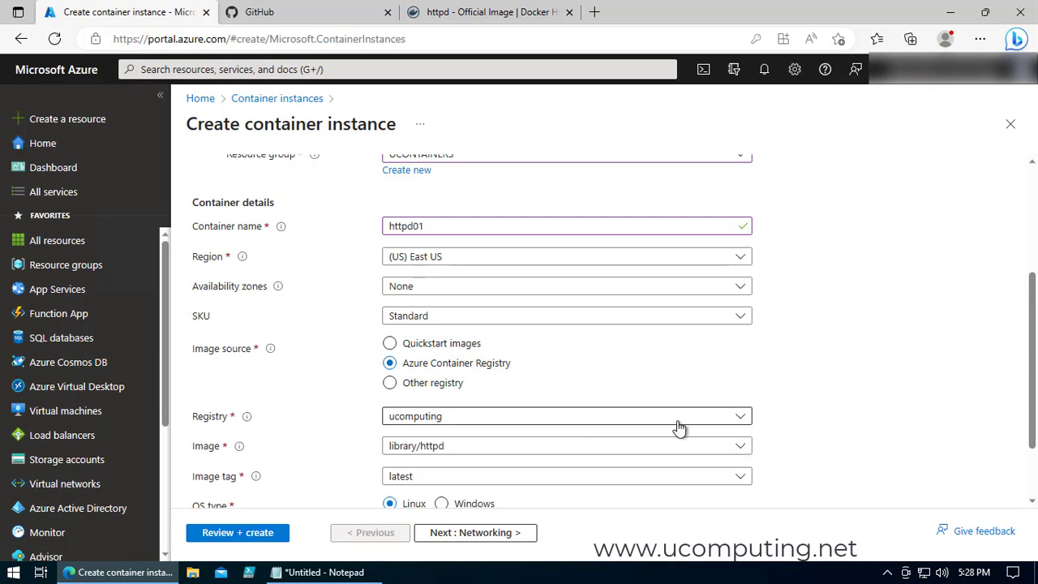
scroll(844, 406, "down", 1)
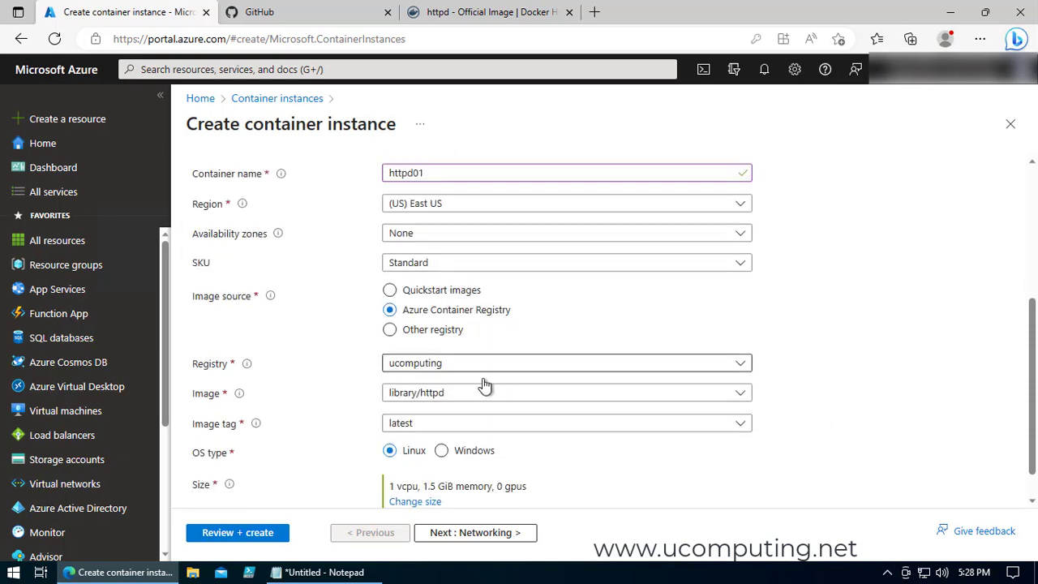
left_click(547, 365)
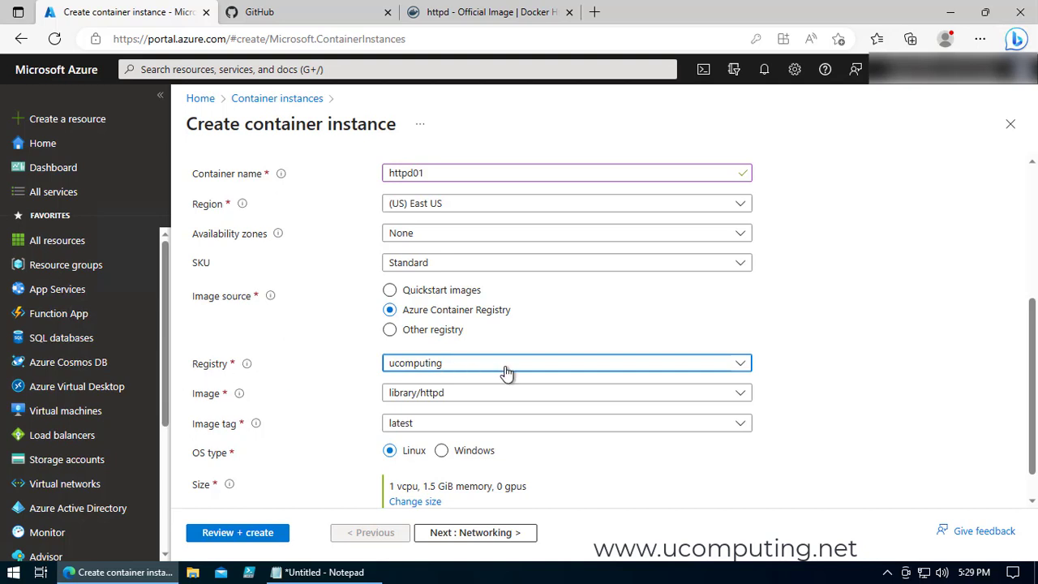
left_click(481, 401)
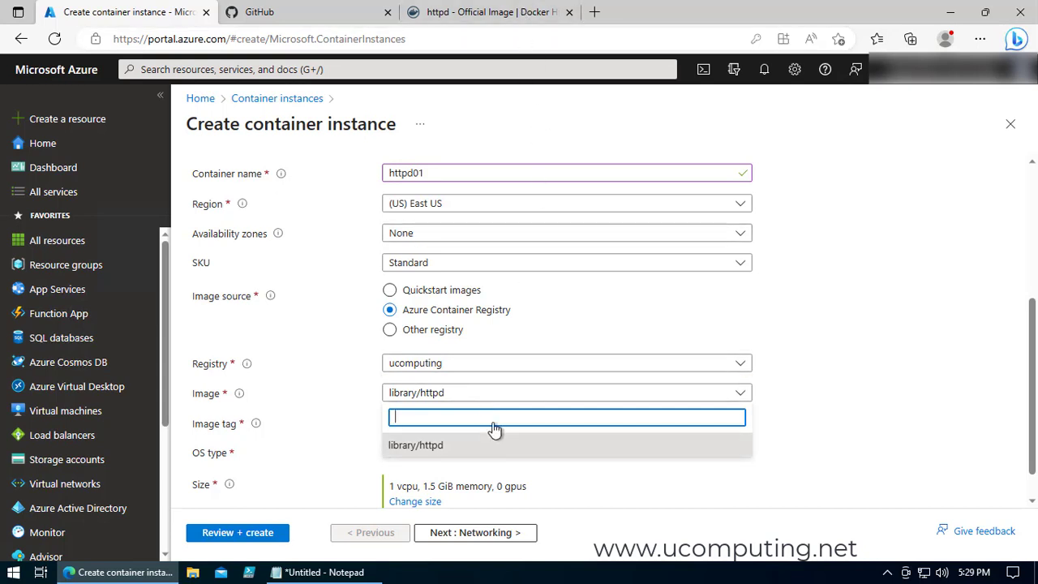
left_click(442, 451)
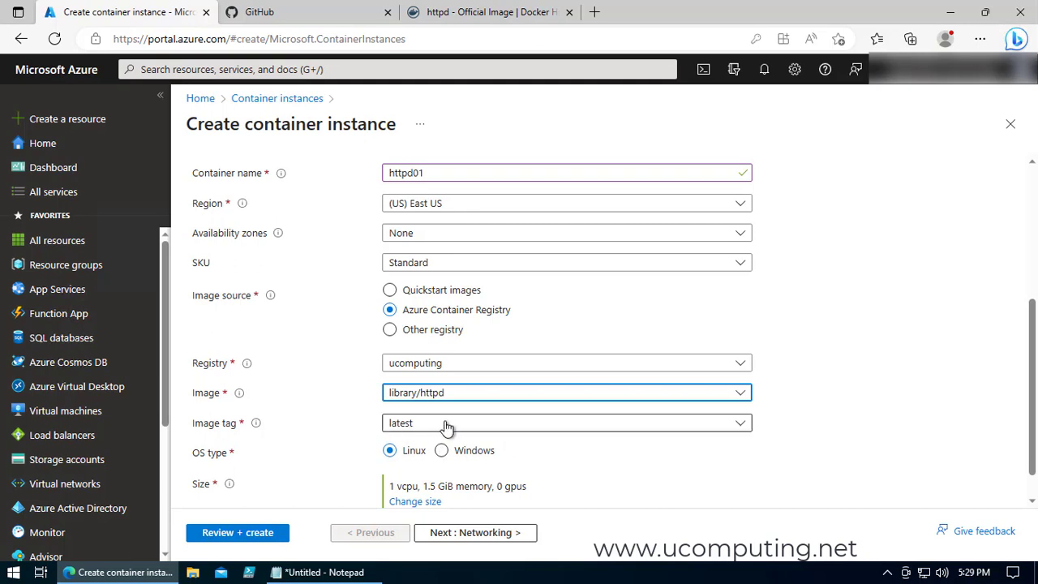
Check the image tag choices, keeping latest, and view the container size settings without changing them.
left_click(450, 425)
left_click(451, 425)
left_click(478, 424)
scroll(625, 452, "down", 1)
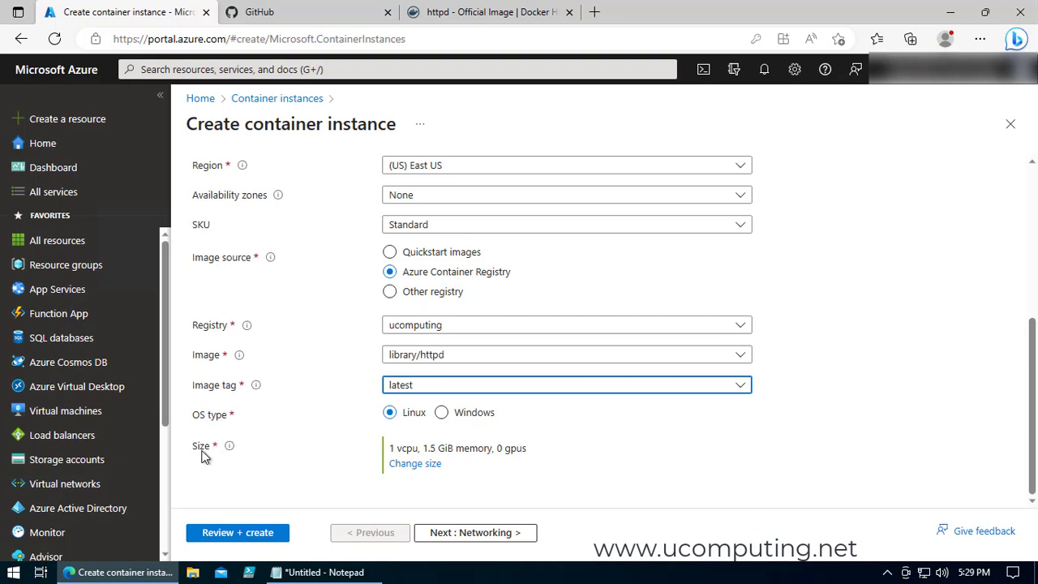
left_click(415, 464)
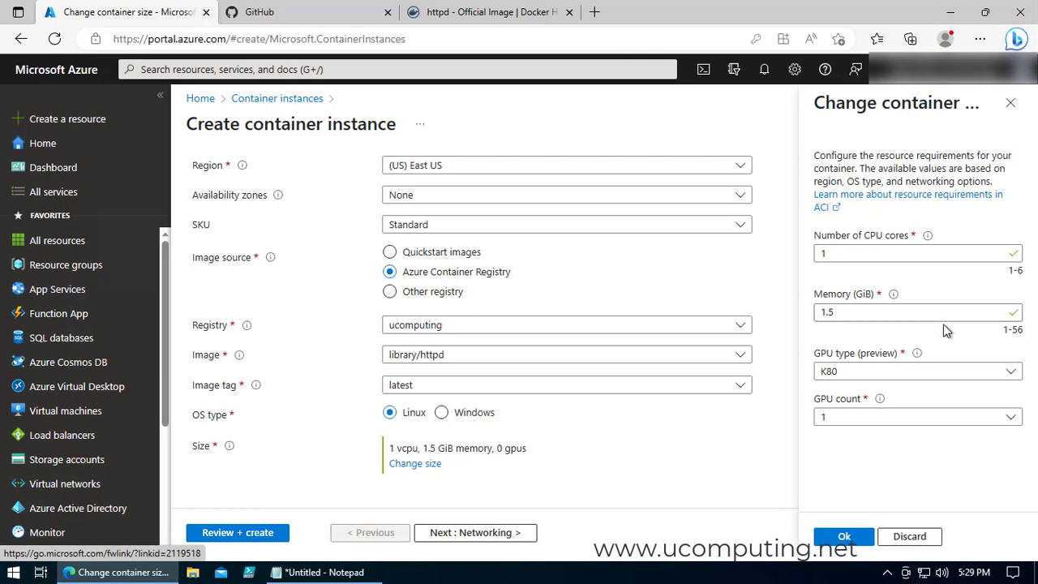
left_click(1010, 106)
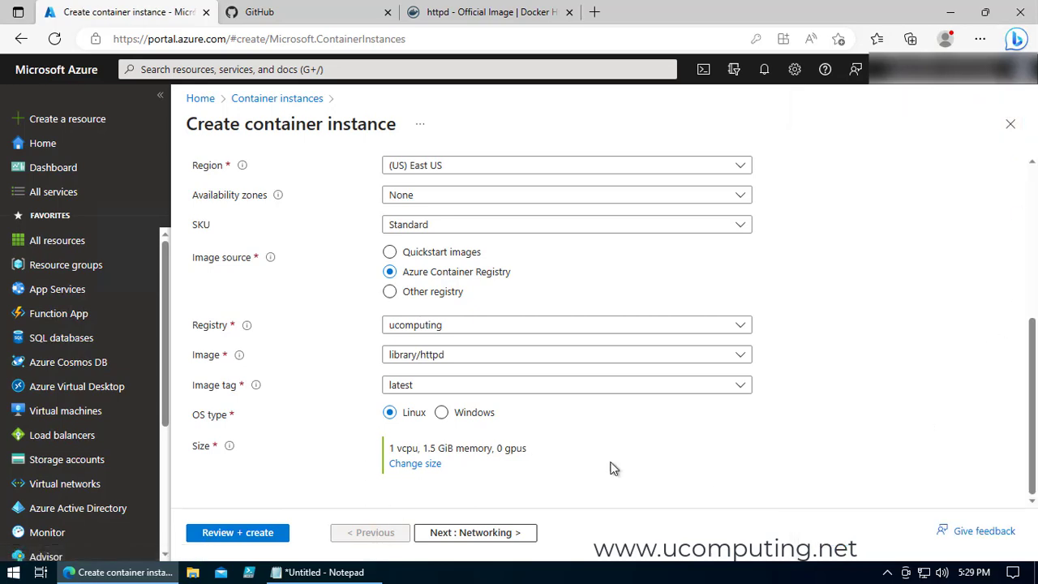
Continue to the networking settings and set the DNS name label to ucomputing.
left_click(480, 533)
scroll(519, 332, "down", 1)
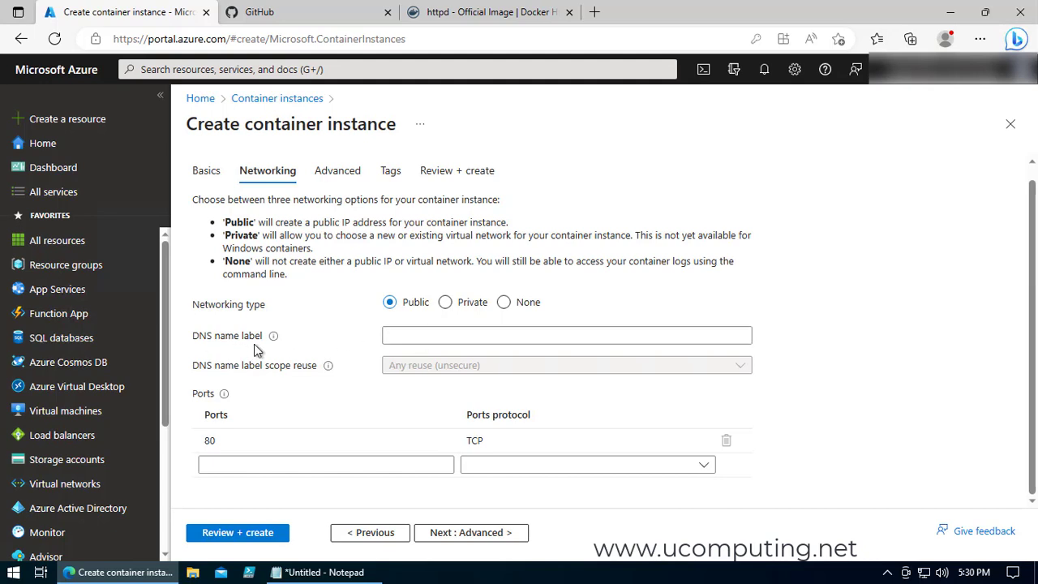
left_click(415, 339)
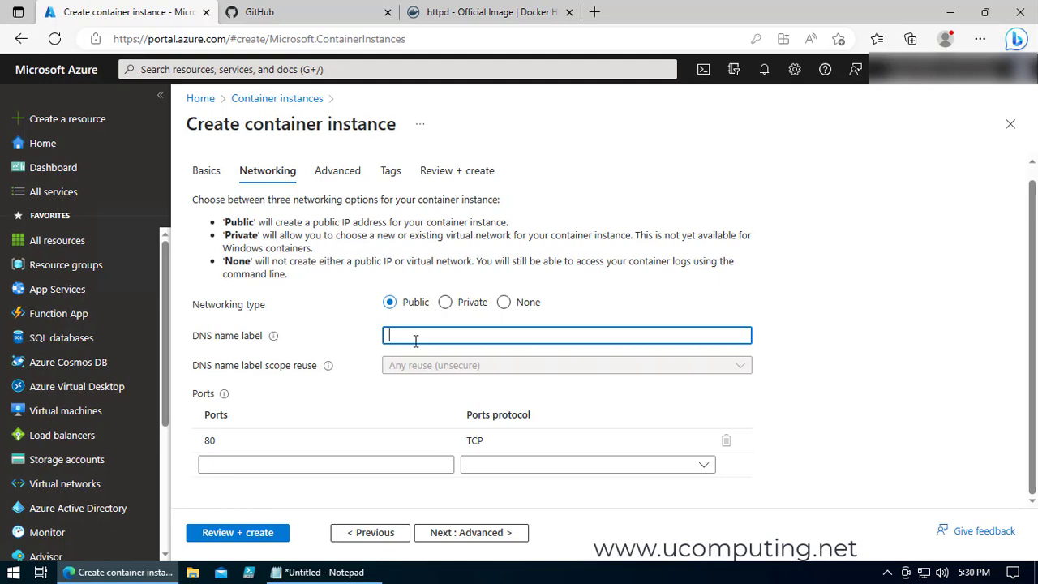
type("ucomputing")
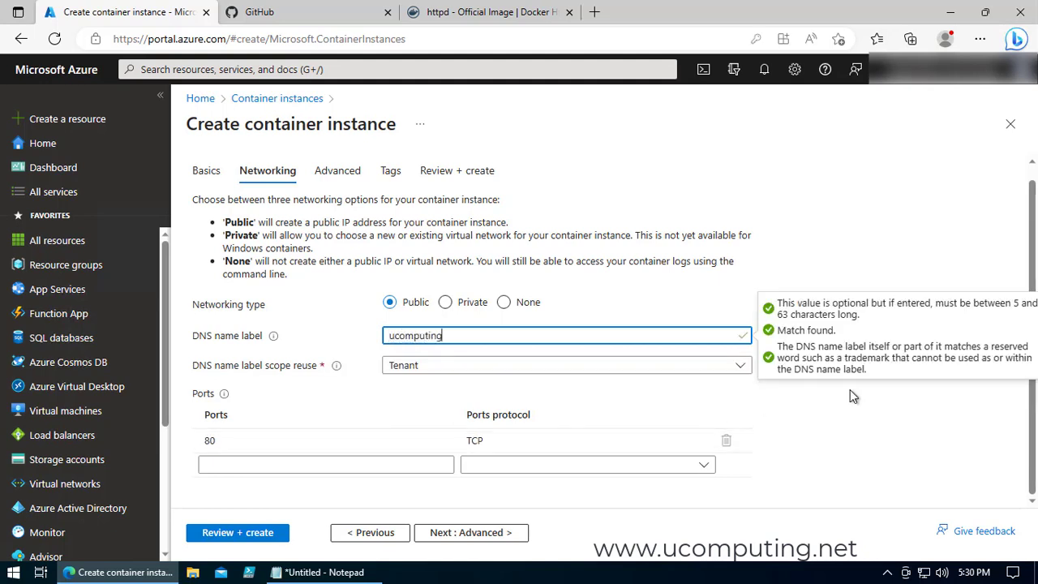
left_click(848, 390)
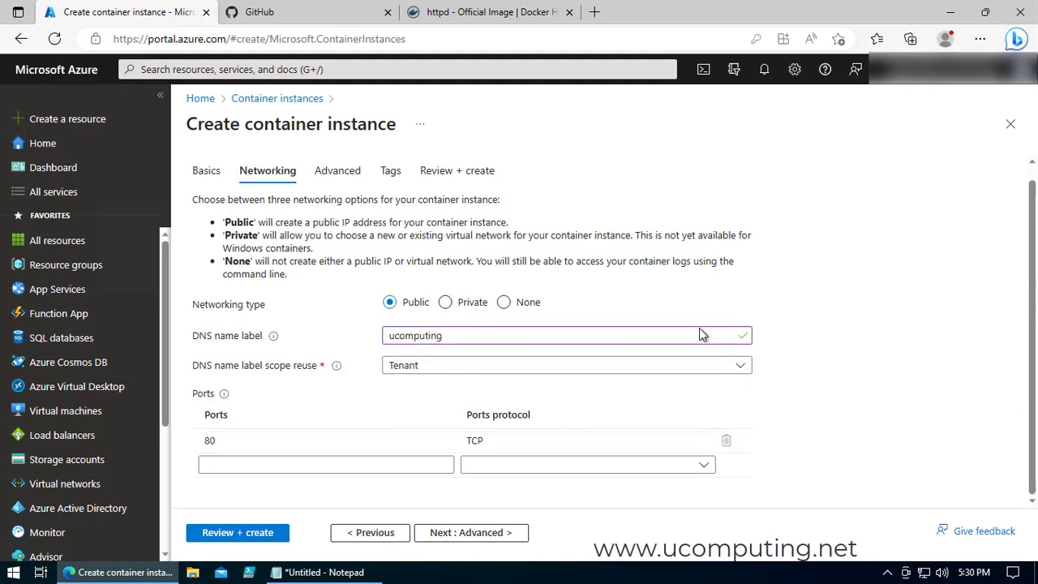
left_click(423, 335)
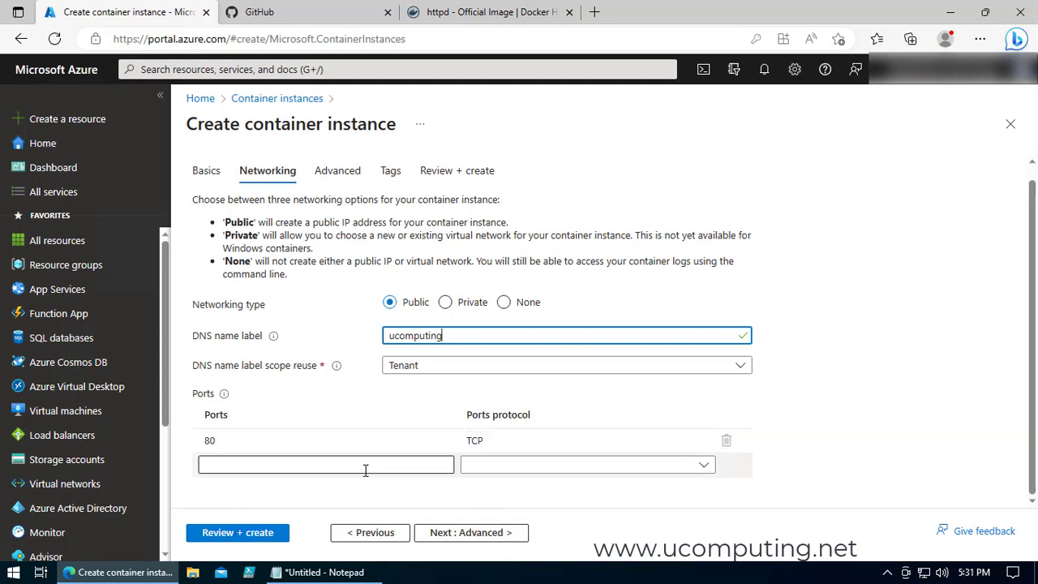
Continue to the advanced settings and check the restart policy choices, keeping On failure.
left_click(496, 533)
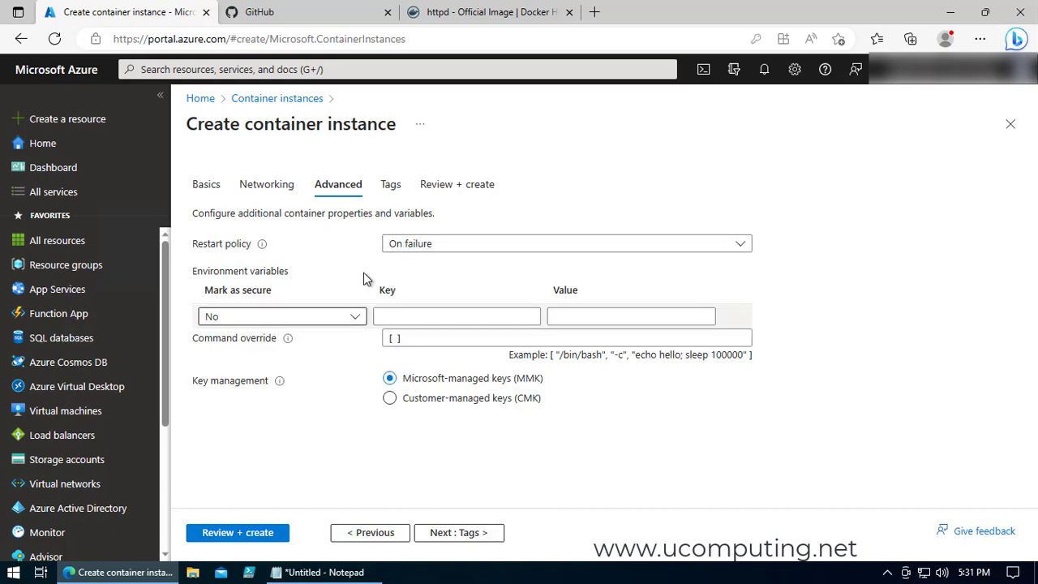
left_click(430, 250)
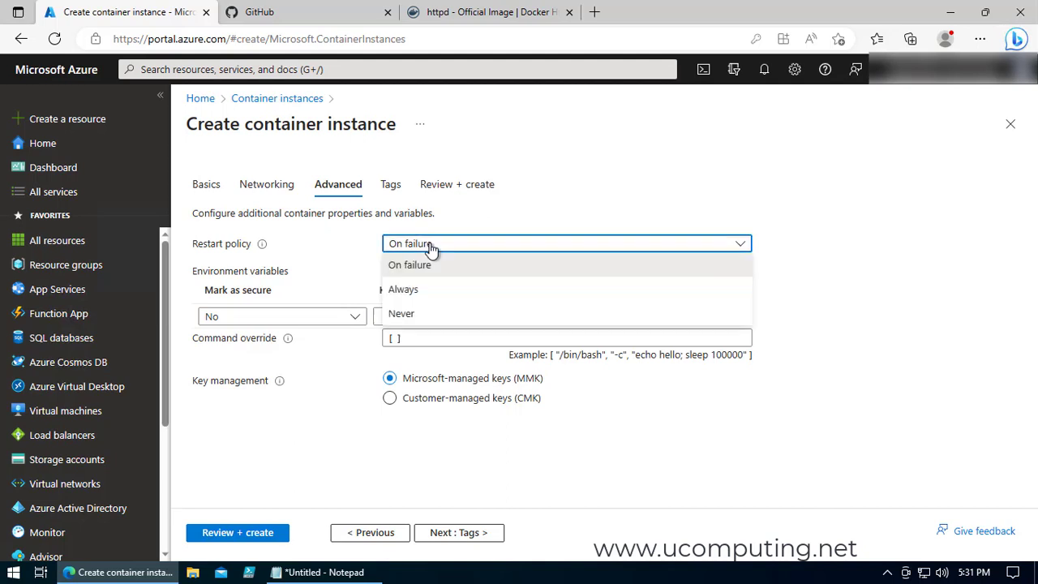
left_click(329, 255)
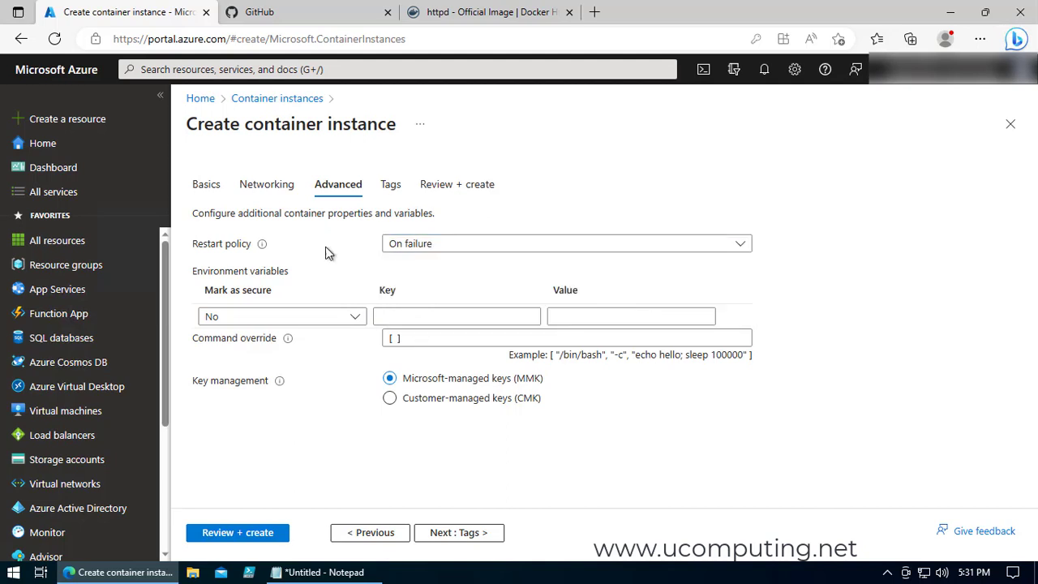
Leave the tags empty, review the configuration summary and create the container instance.
left_click(473, 532)
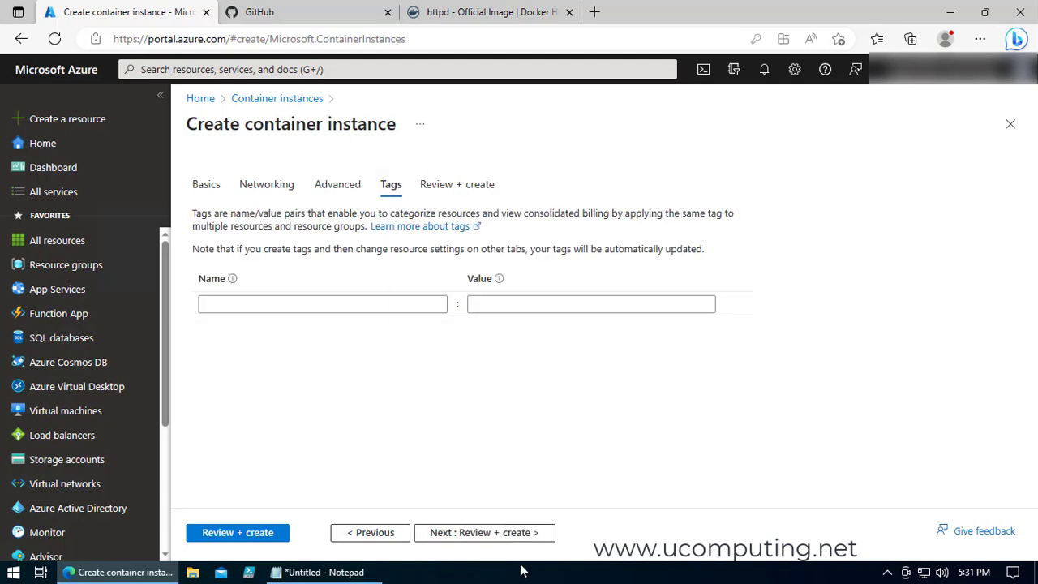
left_click(517, 536)
scroll(423, 417, "down", 5)
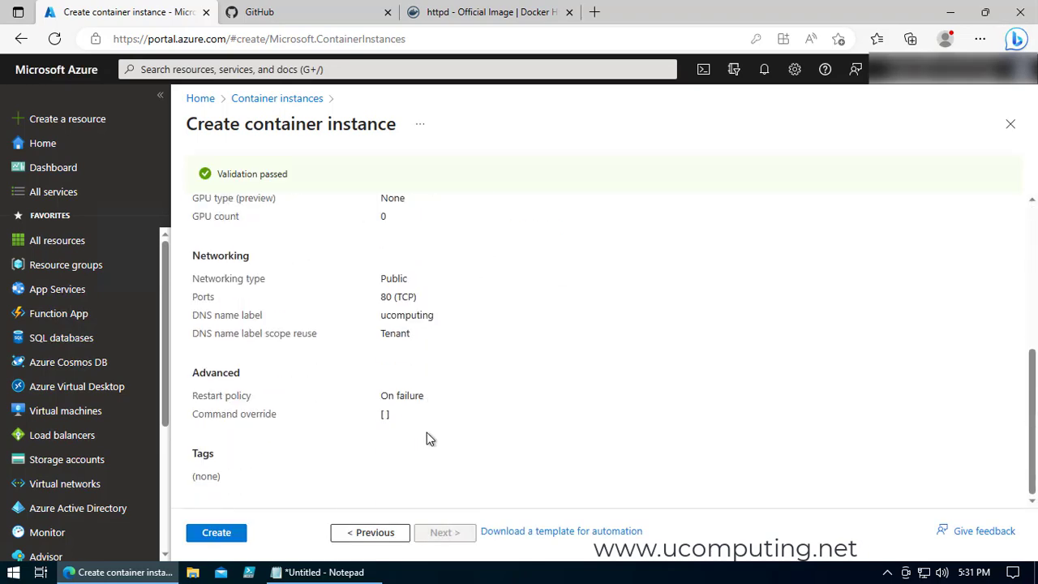
left_click(215, 532)
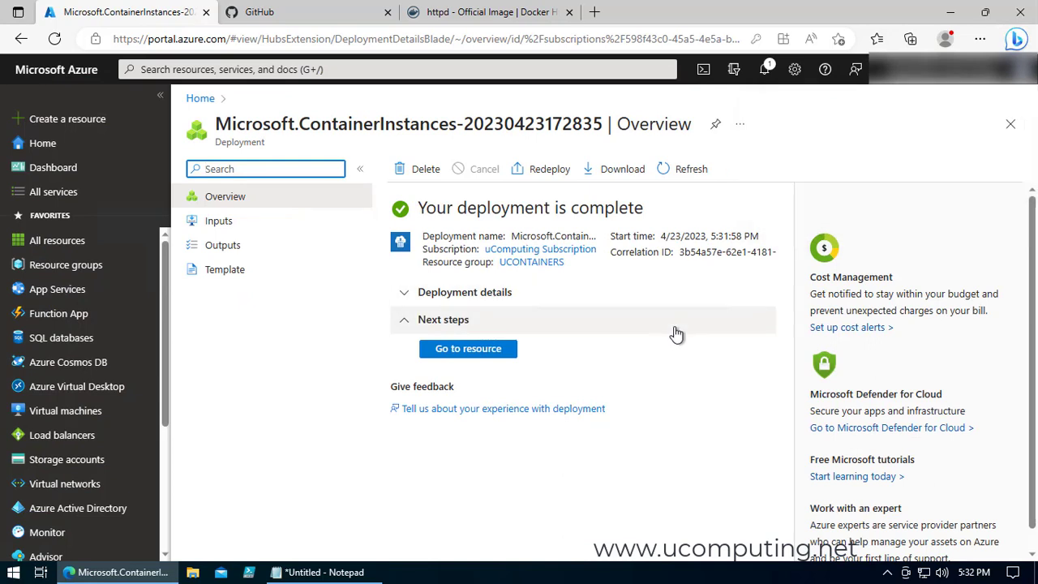
Open the deployed httpd01 resource, copy its FQDN and load that address in a new browser tab.
left_click(468, 349)
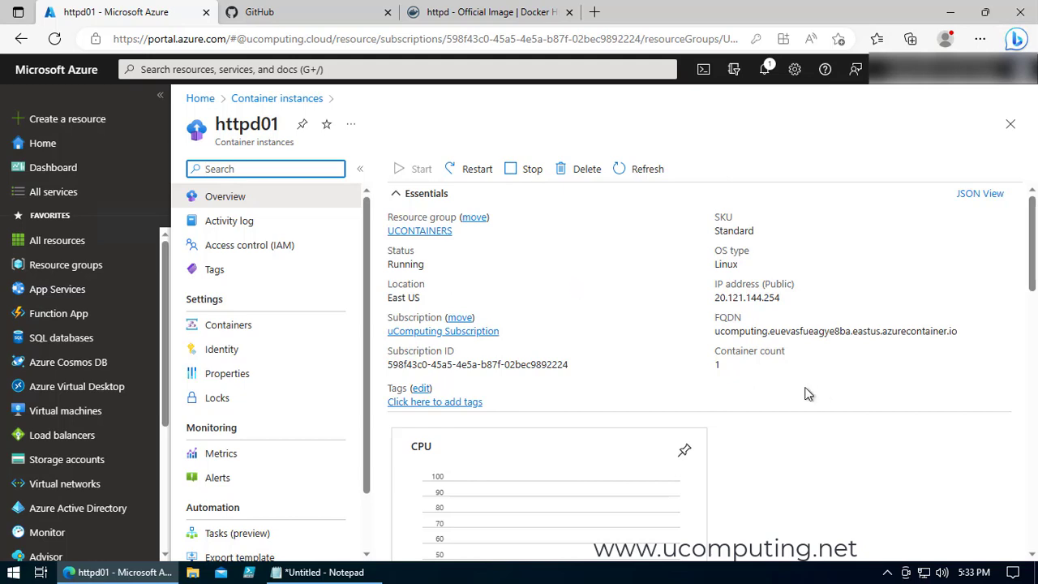
mouse_move(774, 296)
left_click(966, 332)
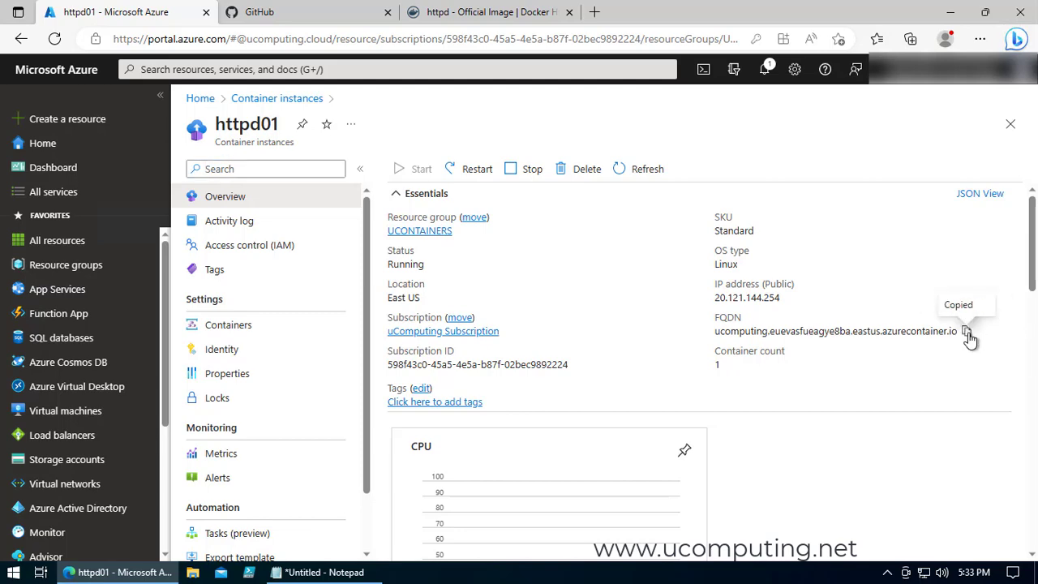
key("ctrl+t")
right_click(456, 36)
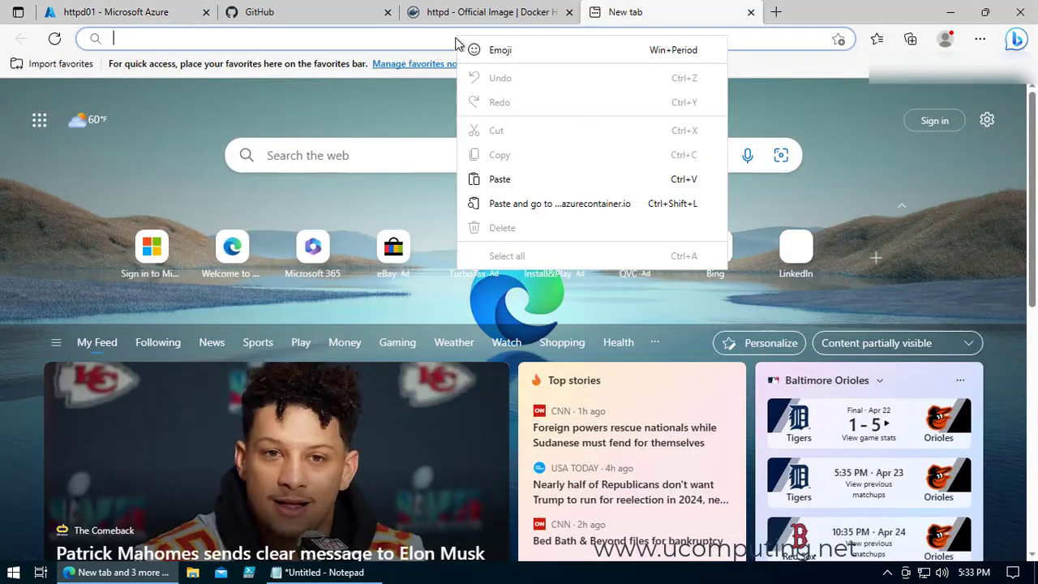
left_click(535, 203)
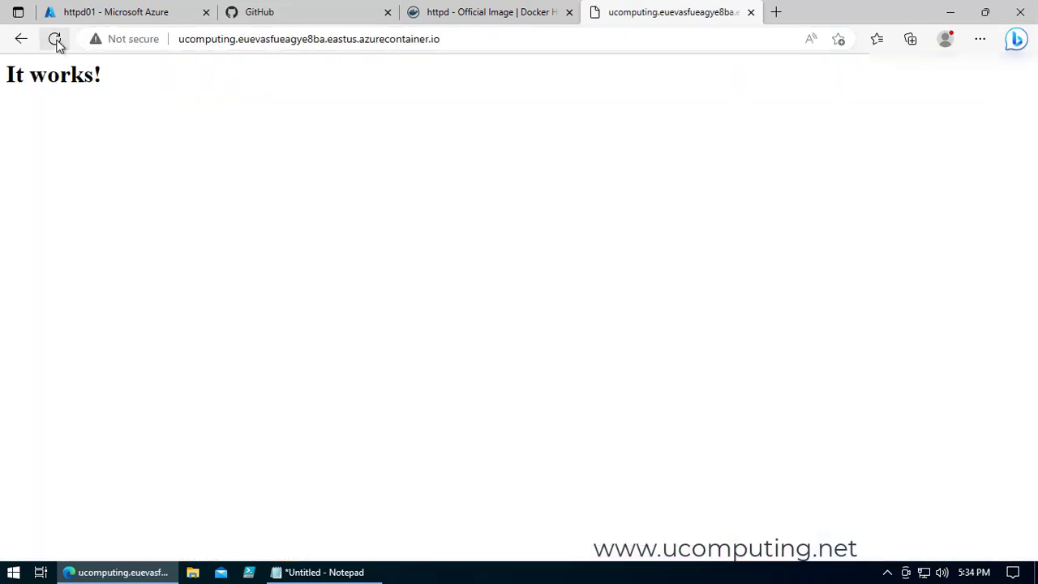
Close the FQDN page and test httpd01's public IP address in a new browser tab, closing it when done.
left_click(750, 12)
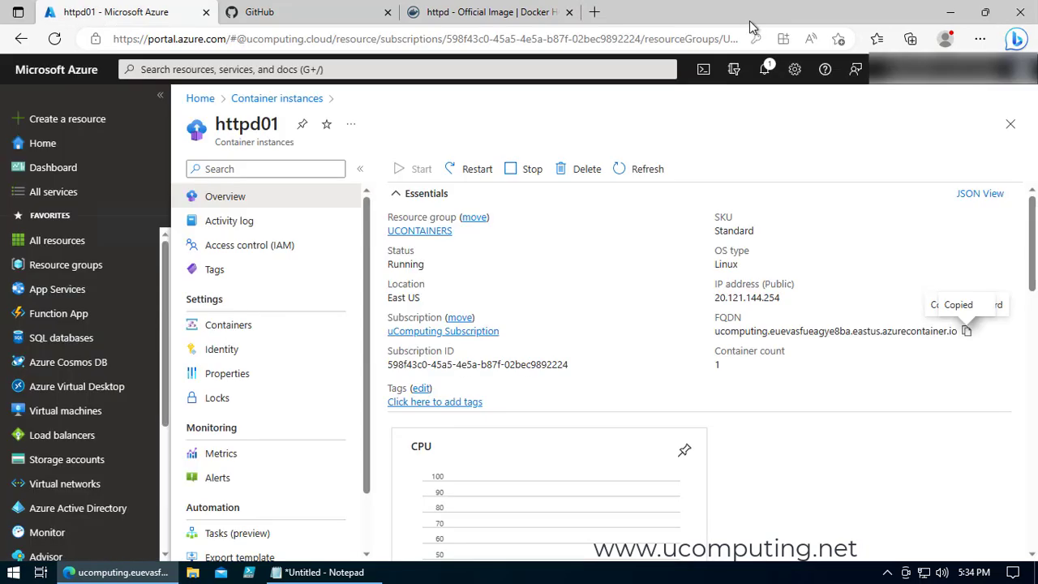
left_click(788, 297)
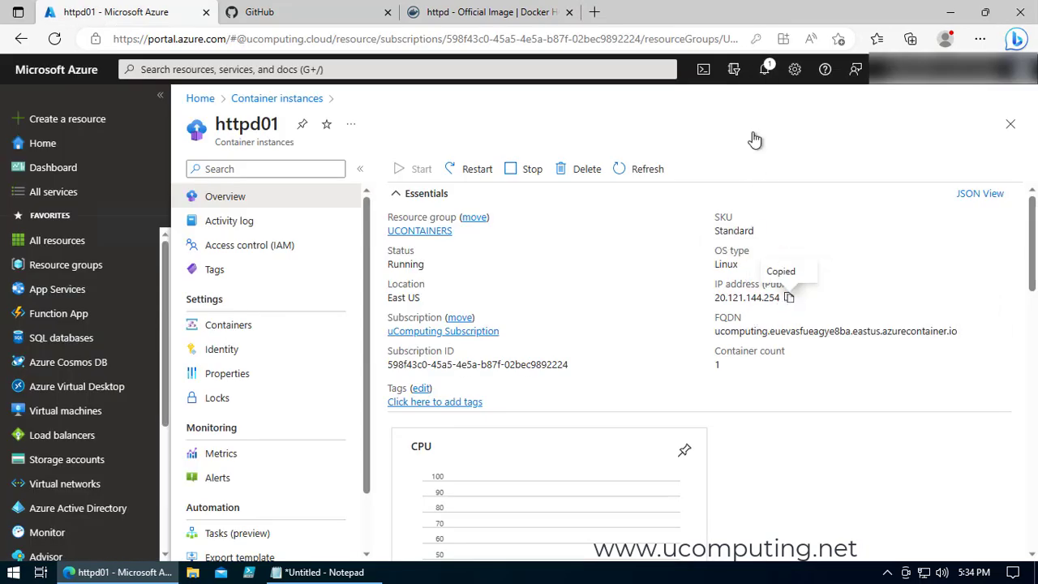
left_click(594, 12)
right_click(421, 39)
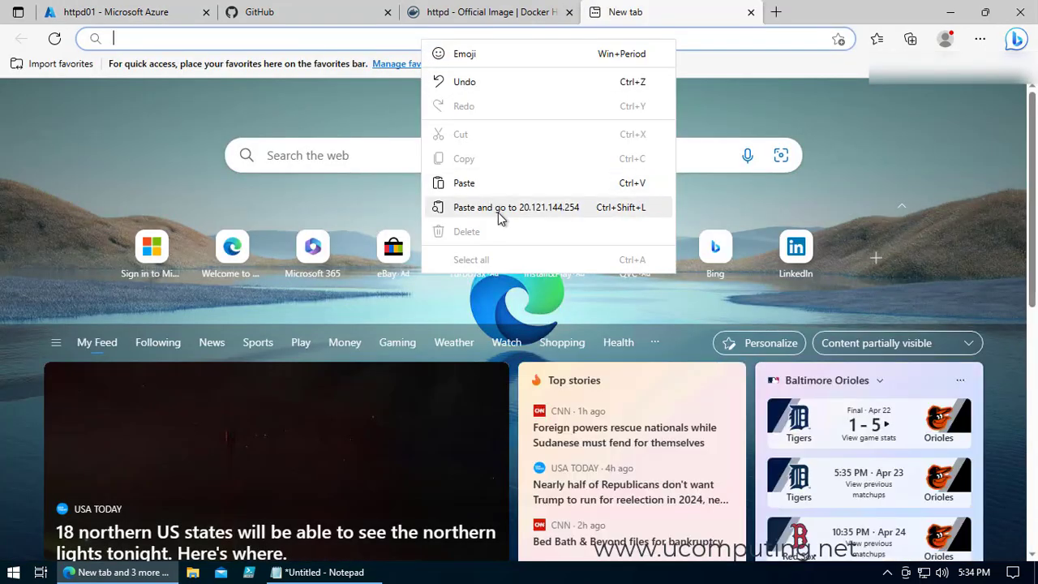
left_click(498, 209)
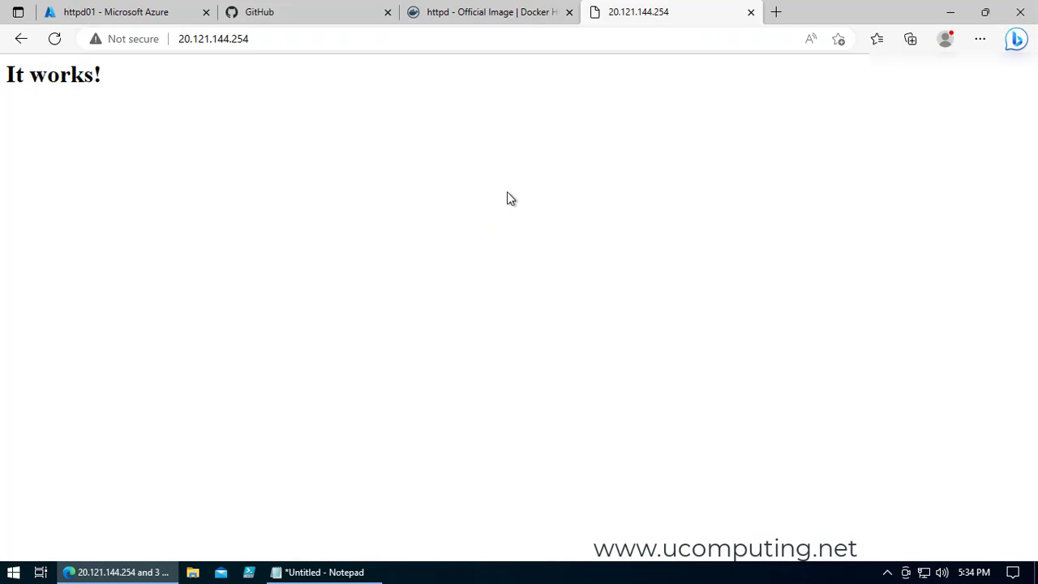
left_click(750, 12)
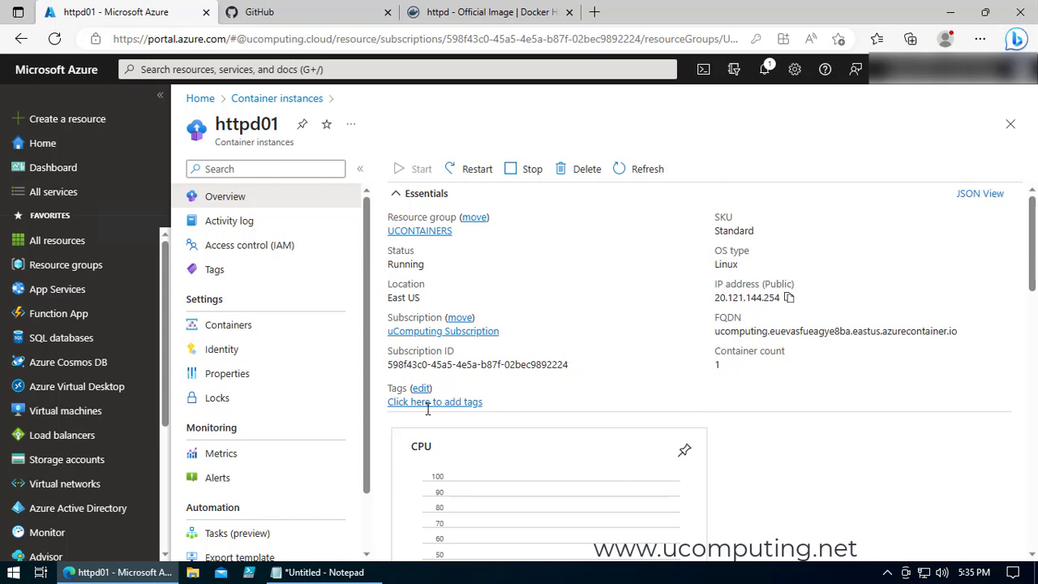
Examine the events, properties and logs of the container in httpd01.
scroll(360, 267, "down", 1)
scroll(366, 247, "up", 1)
scroll(364, 305, "down", 1)
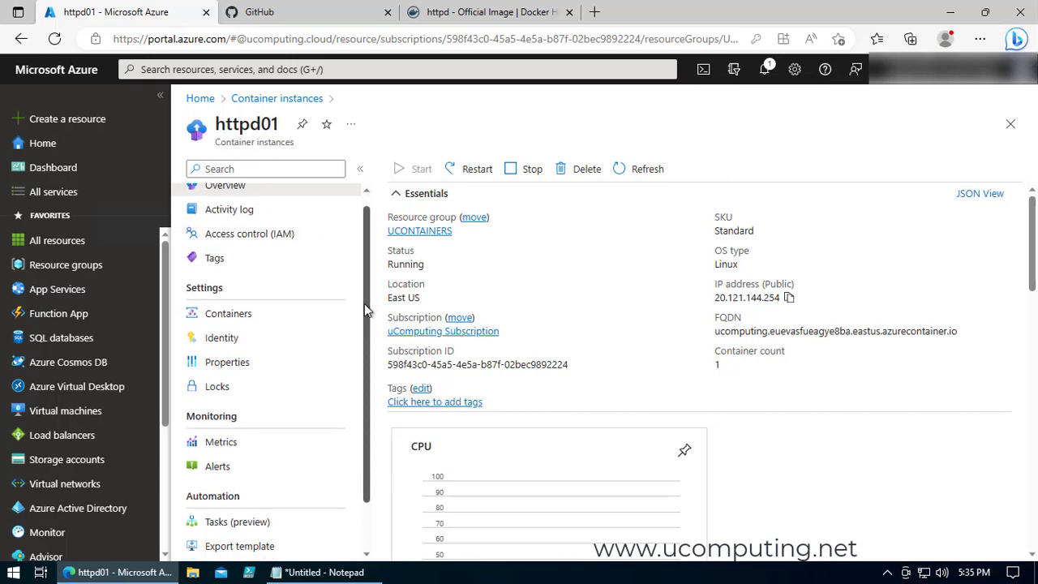
left_click(235, 307)
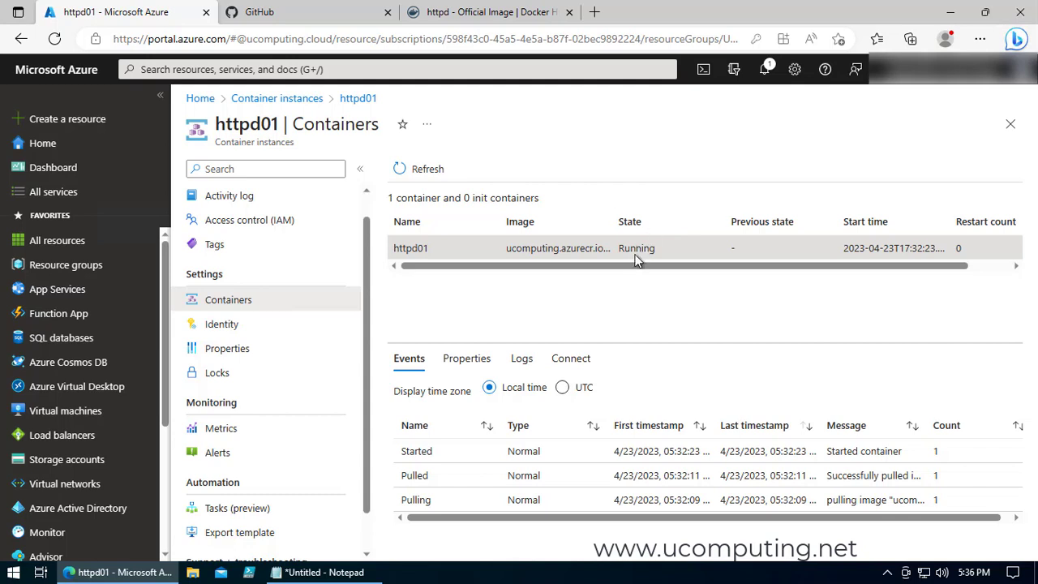
left_click(473, 365)
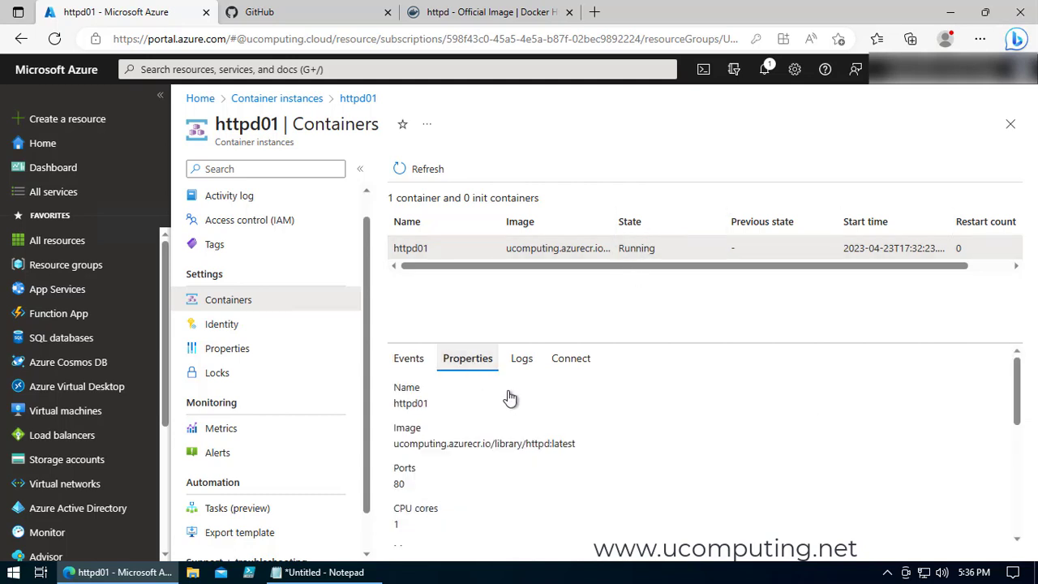
scroll(737, 416, "down", 1)
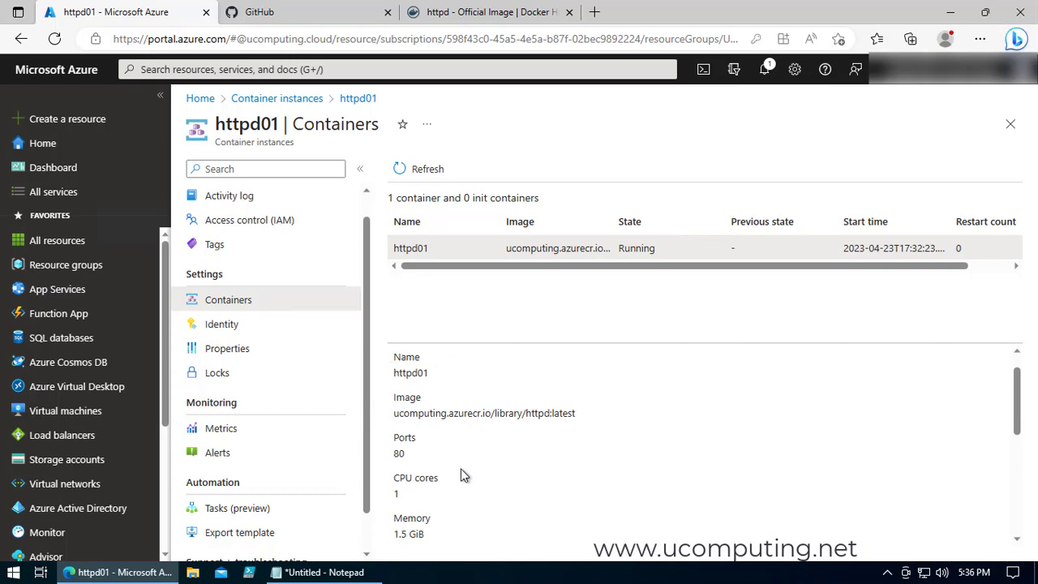
scroll(461, 468, "down", 1)
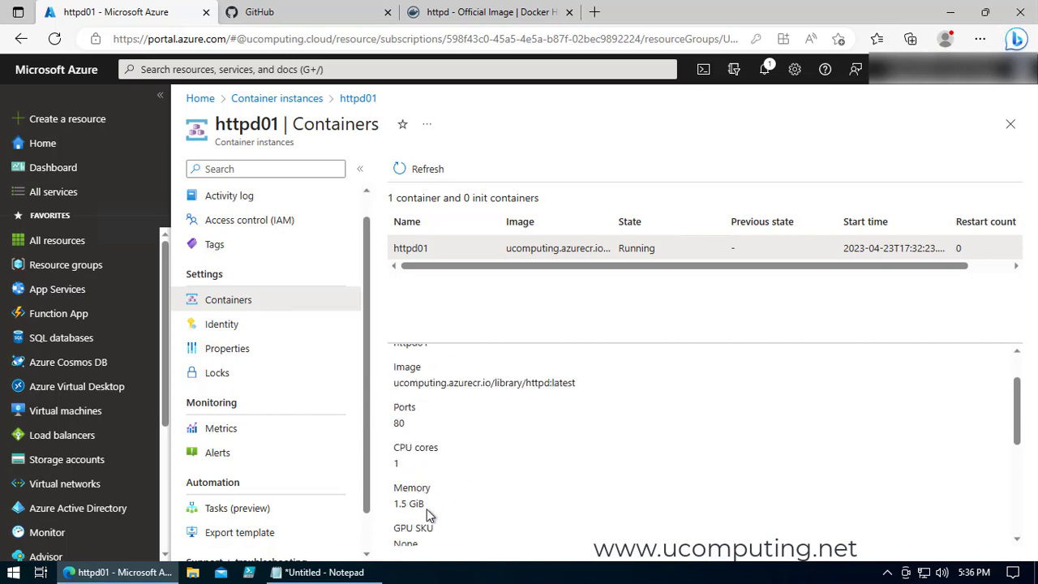
scroll(568, 405, "up", 2)
left_click(518, 359)
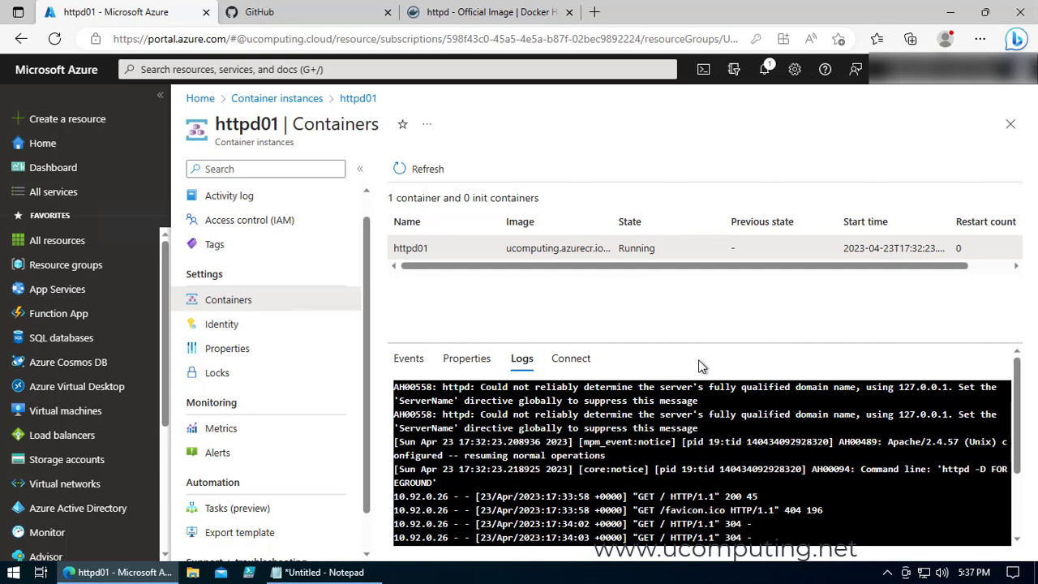
Try to connect to the httpd01 container with the /bin/bash start-up command.
left_click(570, 358)
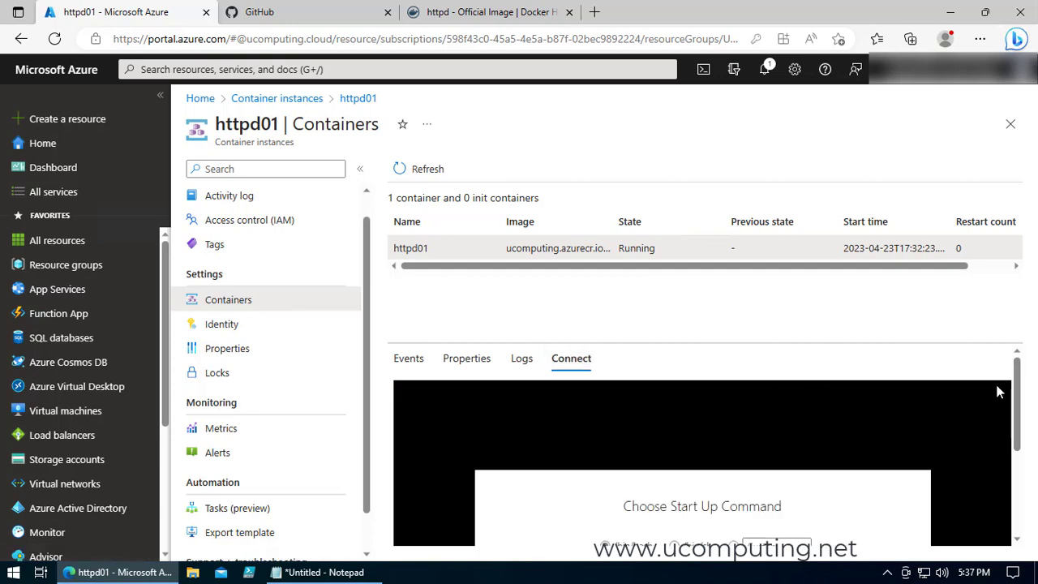
scroll(1019, 389, "down", 2)
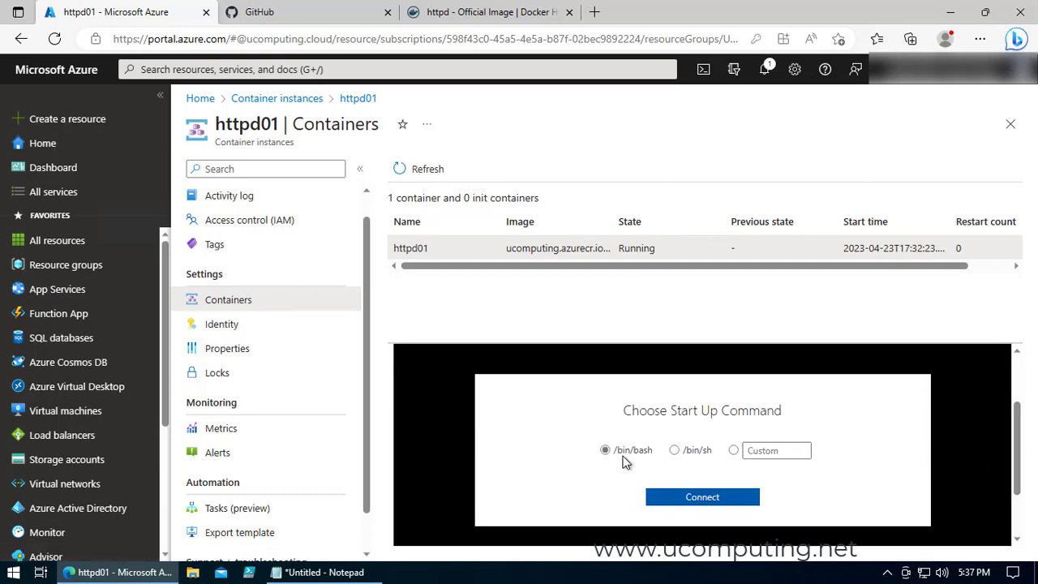
left_click(696, 506)
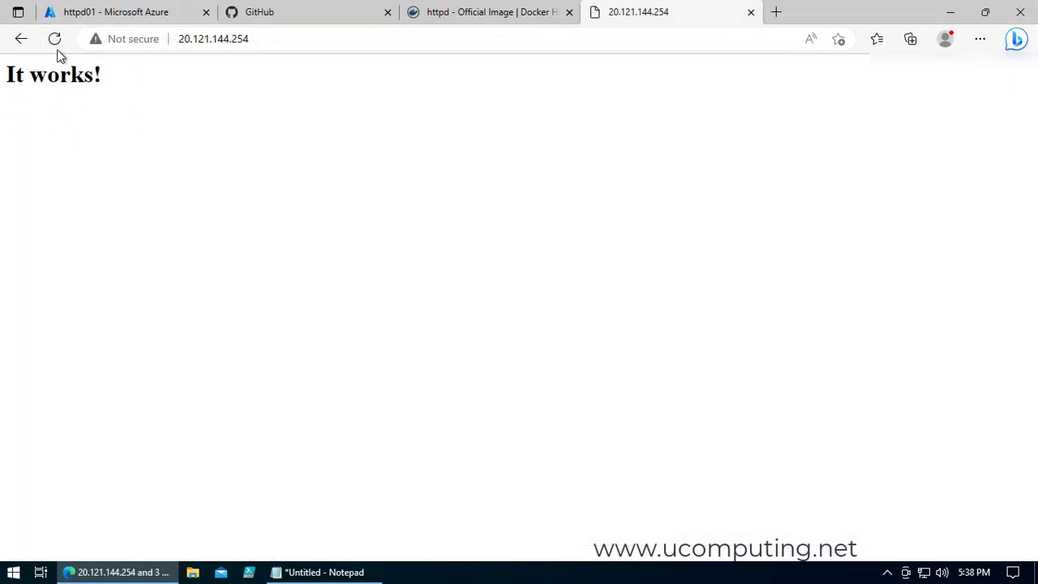
Return to httpd01's containers in the Azure portal and open a /bin/bash console session in the container.
left_click(478, 19)
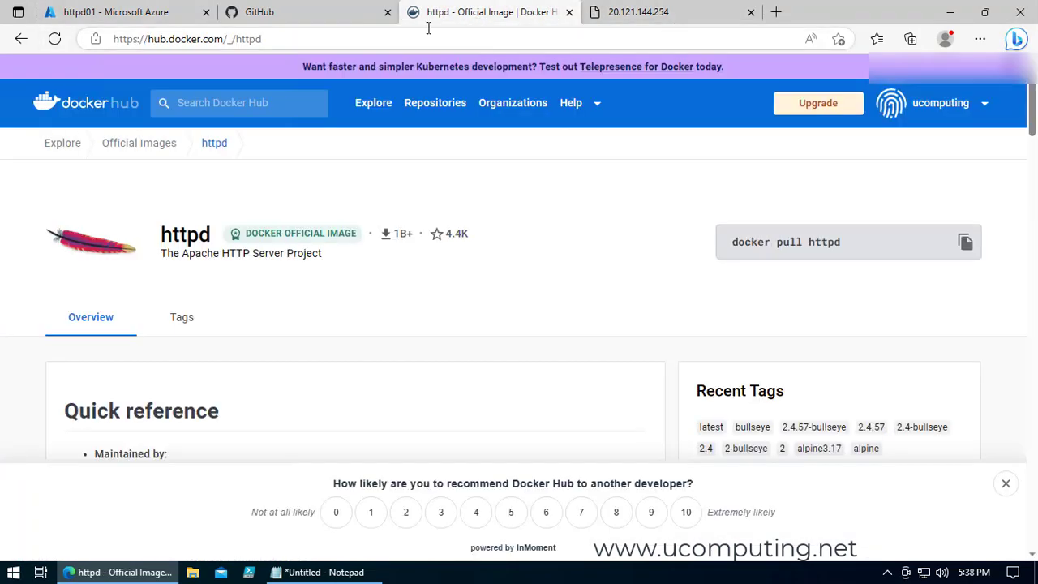
left_click(116, 12)
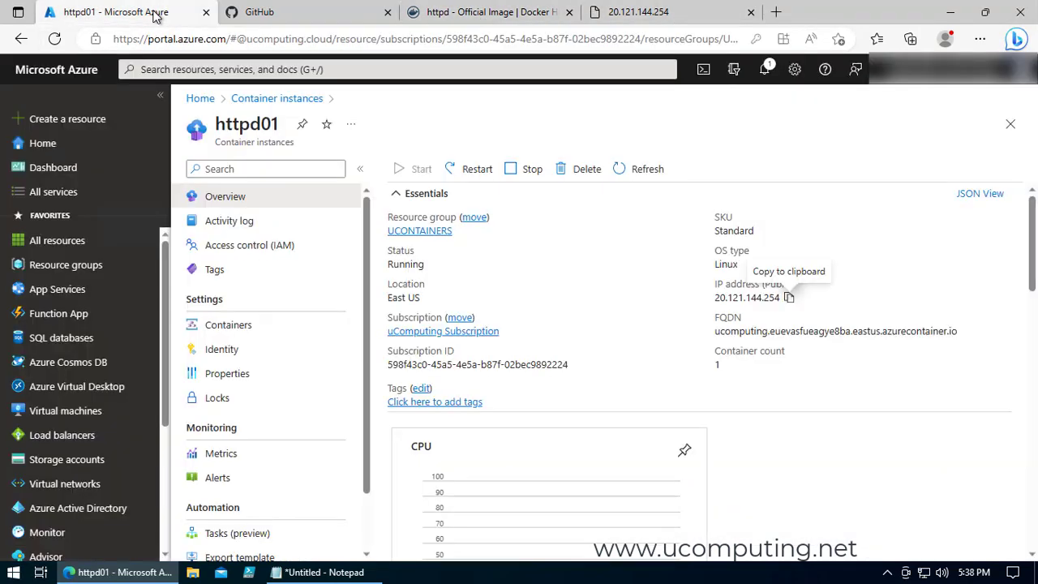
left_click(278, 329)
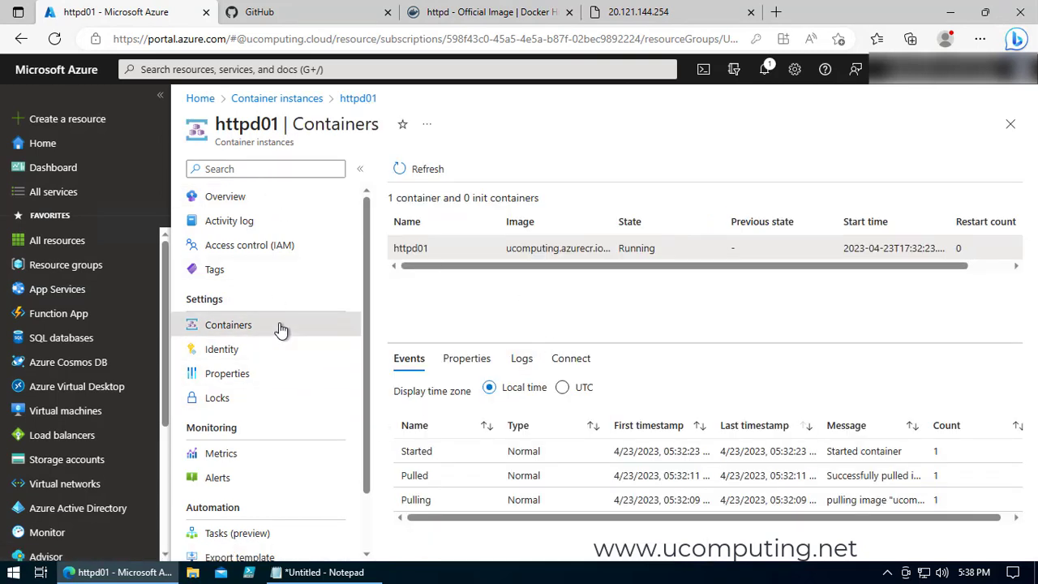
left_click(572, 361)
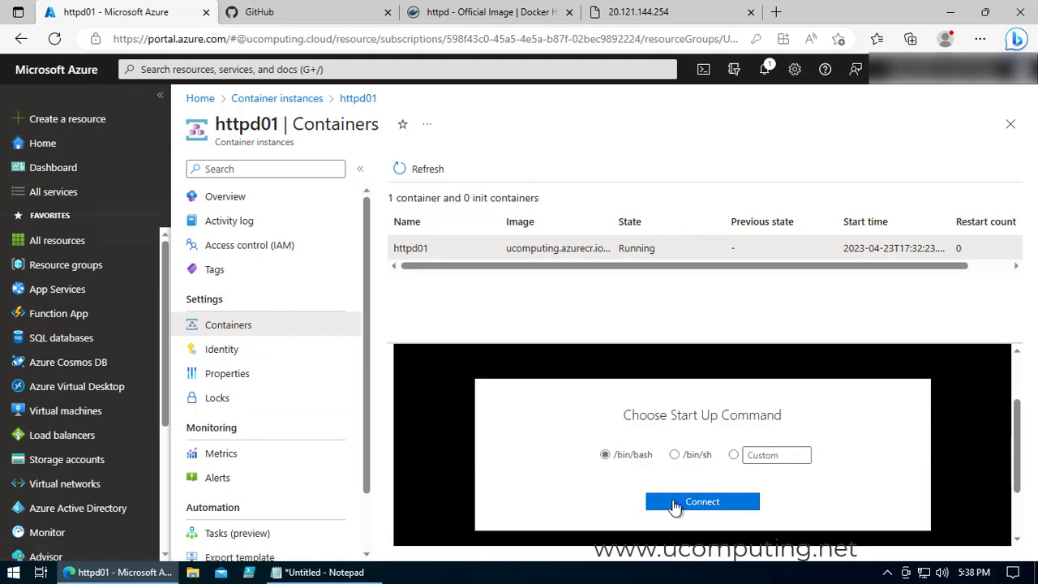
left_click(672, 503)
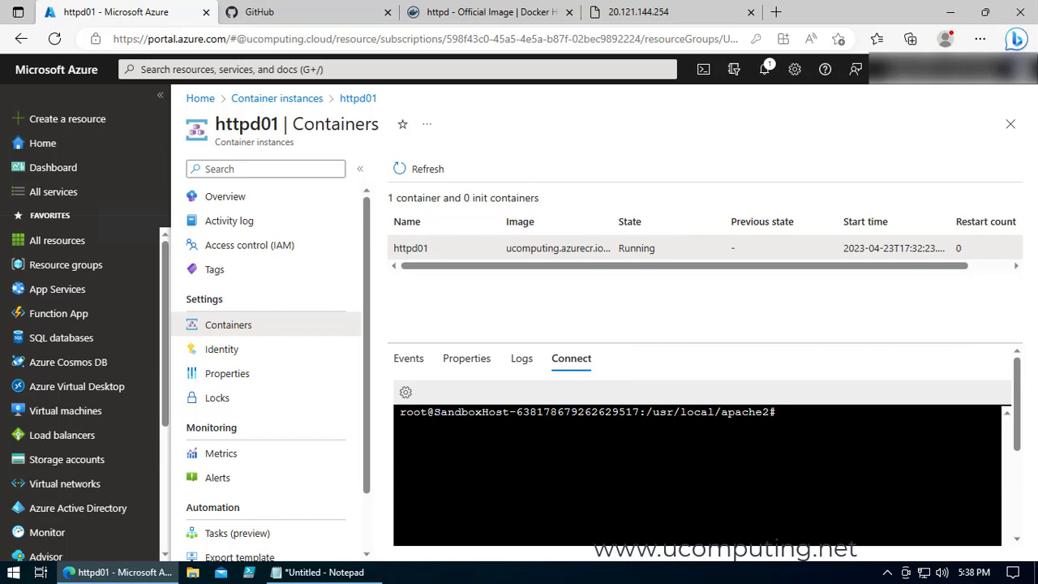
List the contents of the apache2 directory, mark htdocs and check the web page served at the public IP address.
type("ls")
key("Return")
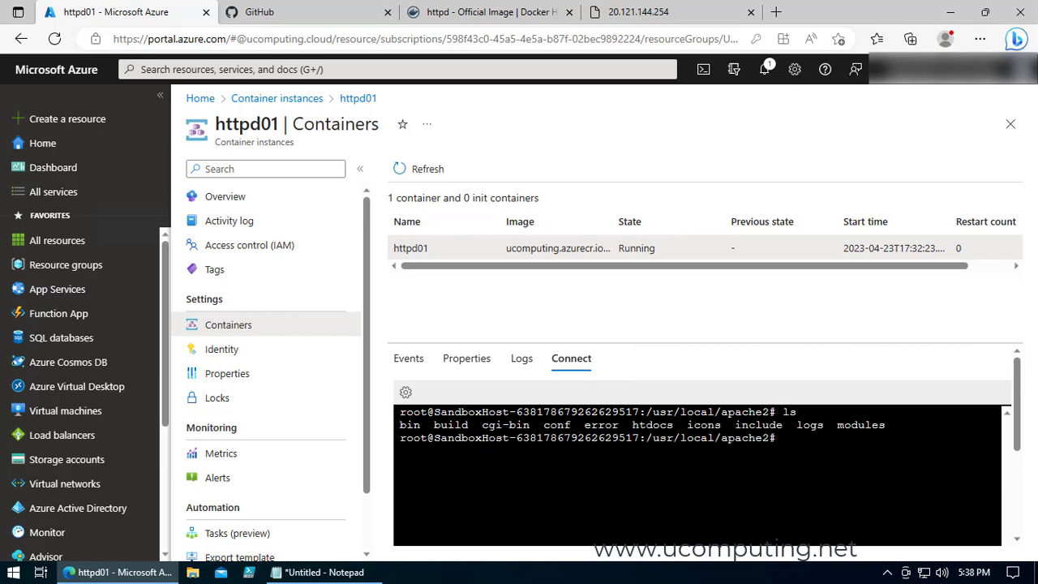
left_click_drag(633, 424, 674, 424)
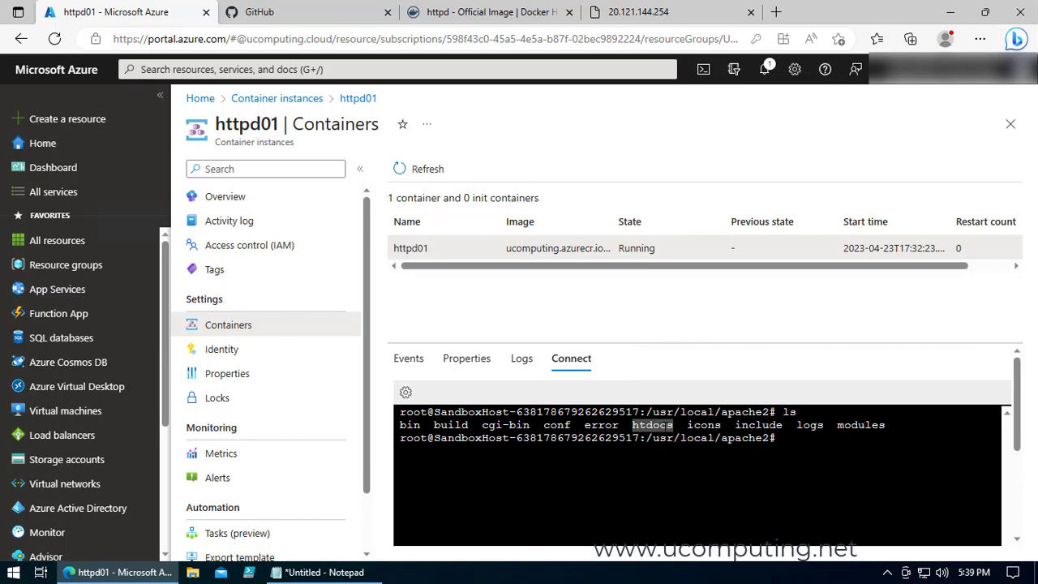
left_click(659, 22)
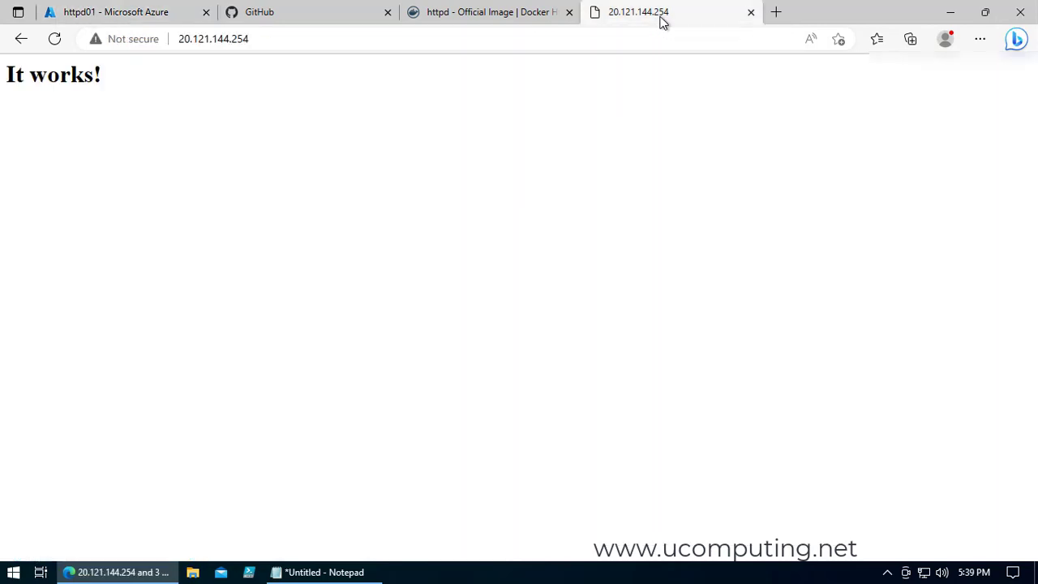
left_click(158, 16)
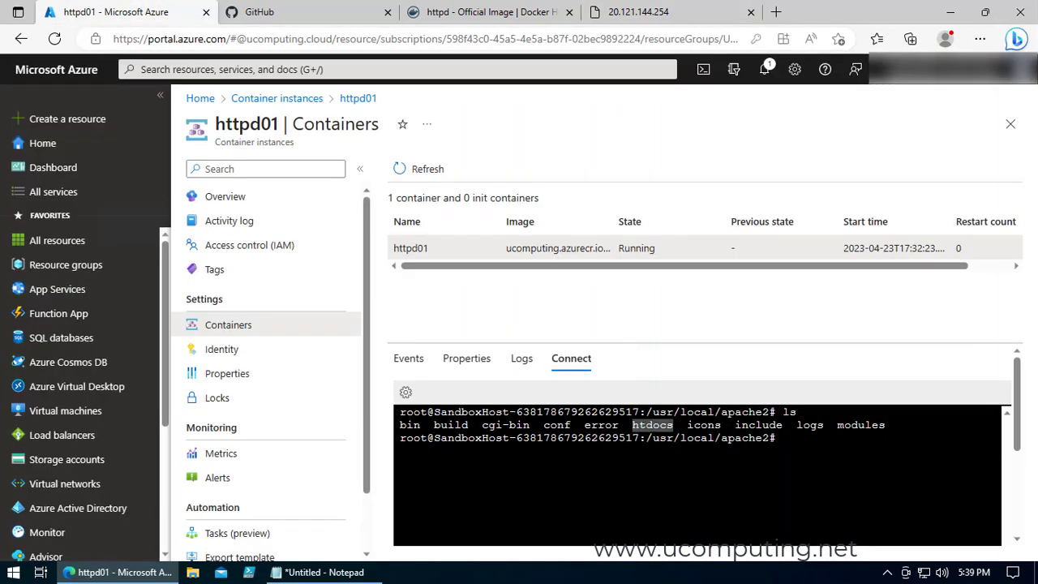
Change into the htdocs directory in the container console and list its contents.
type("cd ")
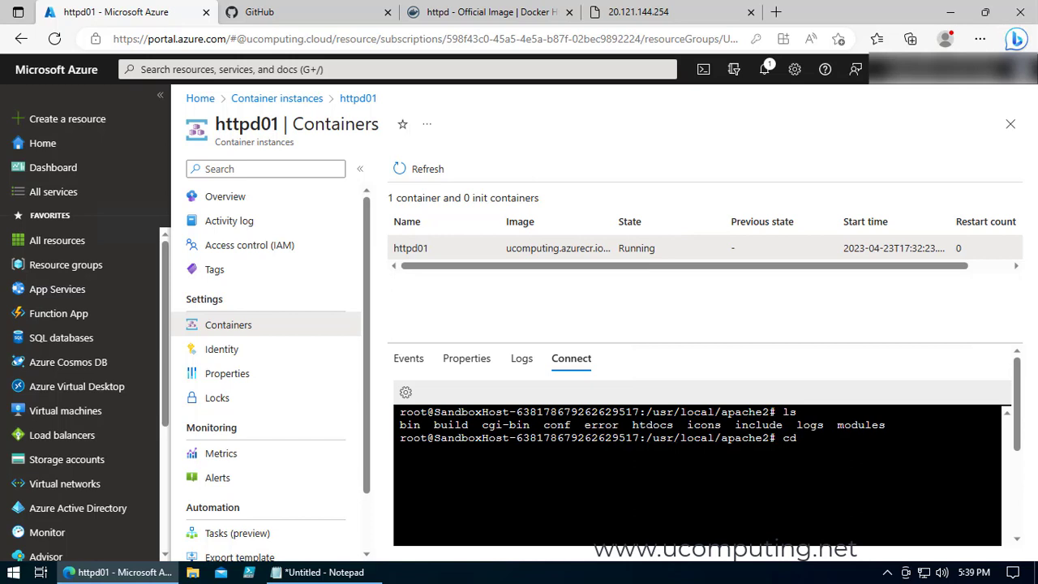
type("ht")
key("Tab")
key("Return")
type("ls")
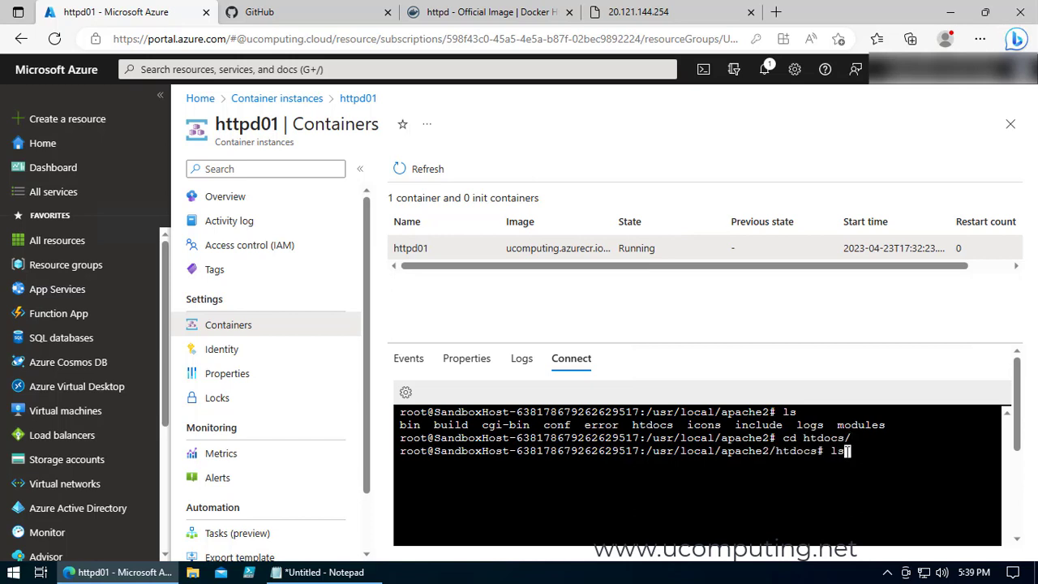
key("Return")
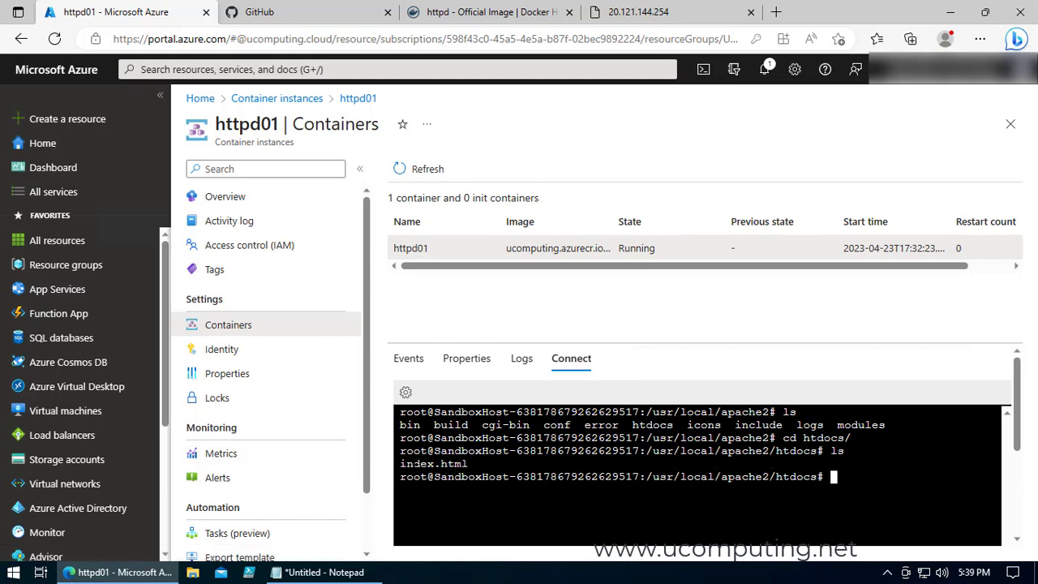
Mark index.html in the console listing and compare it with the web page served at 20.121.144.254.
left_click_drag(399, 463, 467, 463)
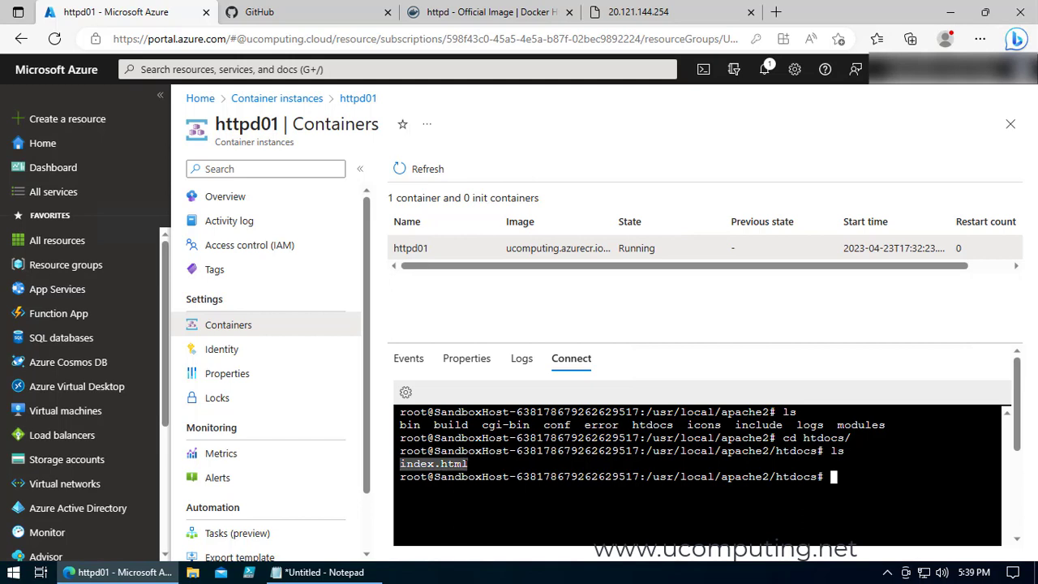
left_click(646, 13)
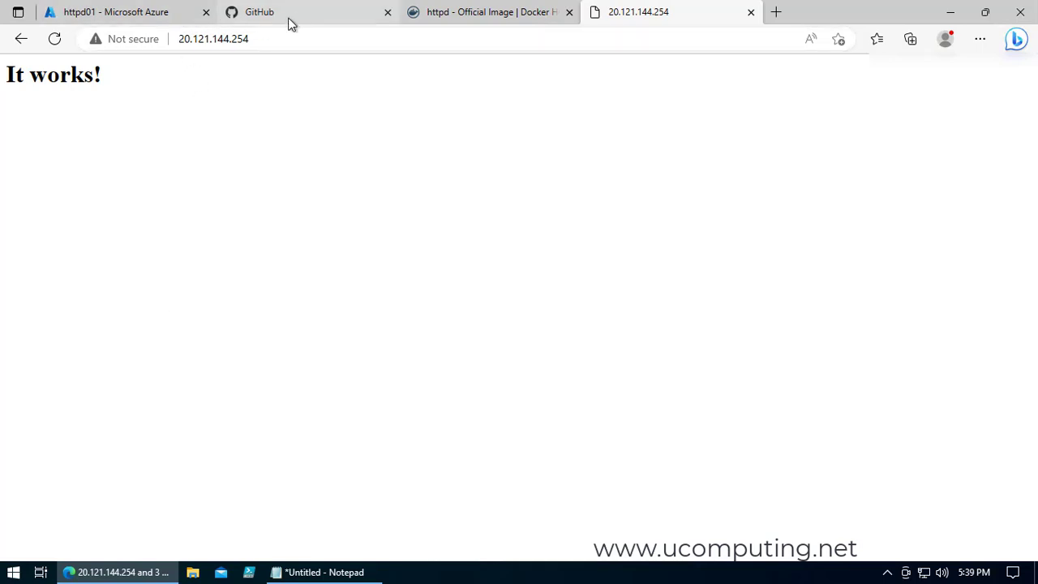
left_click(141, 16)
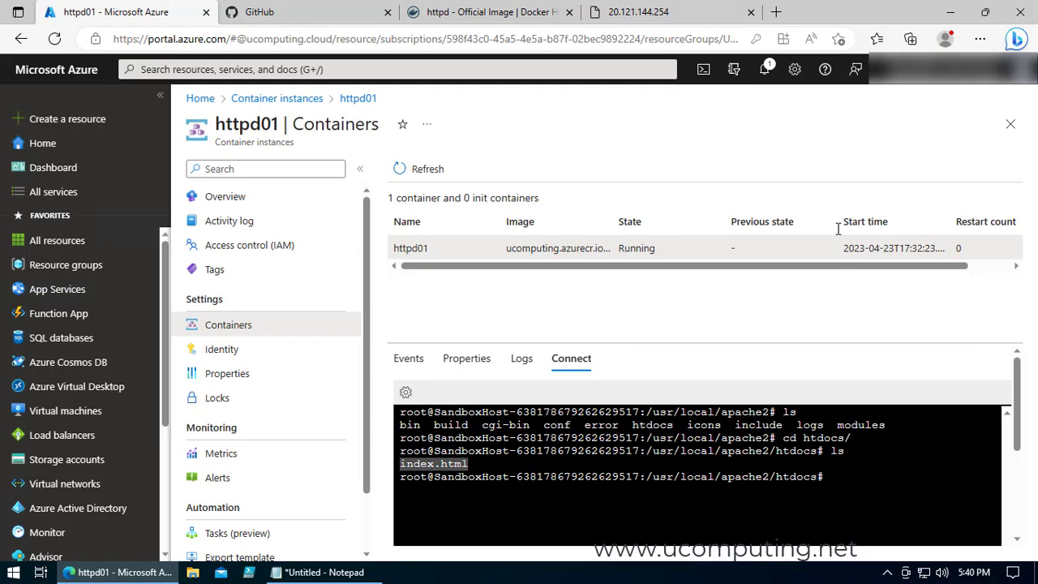
Open the index page from the ufinance folder on the desktop.
left_click(950, 11)
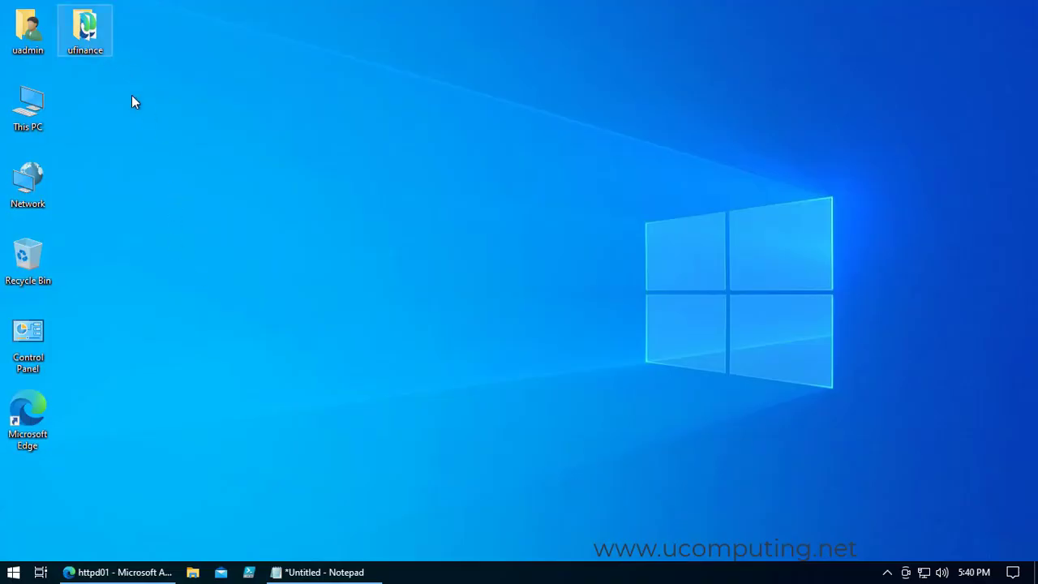
double_click(86, 33)
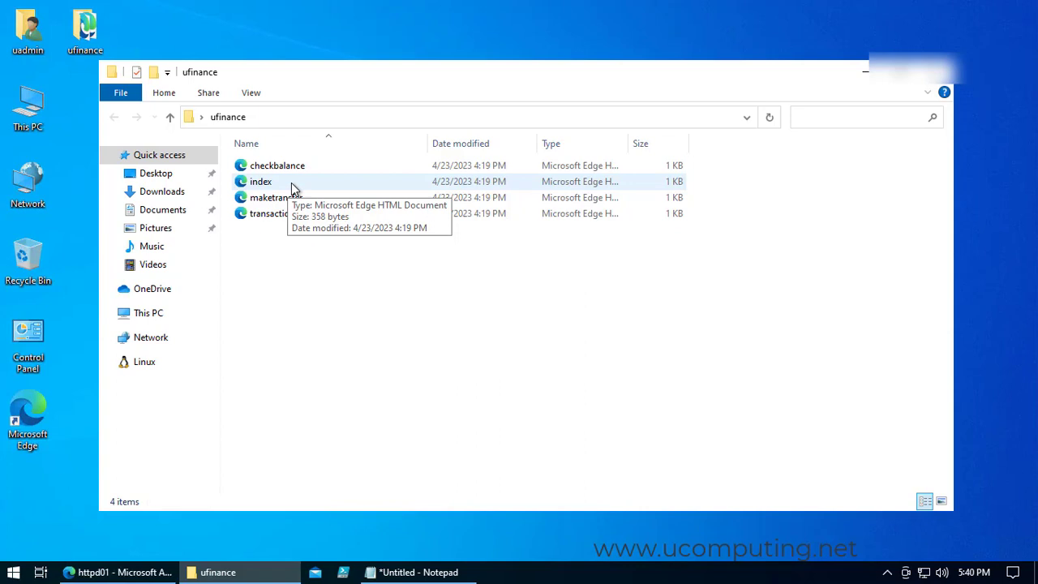
double_click(287, 183)
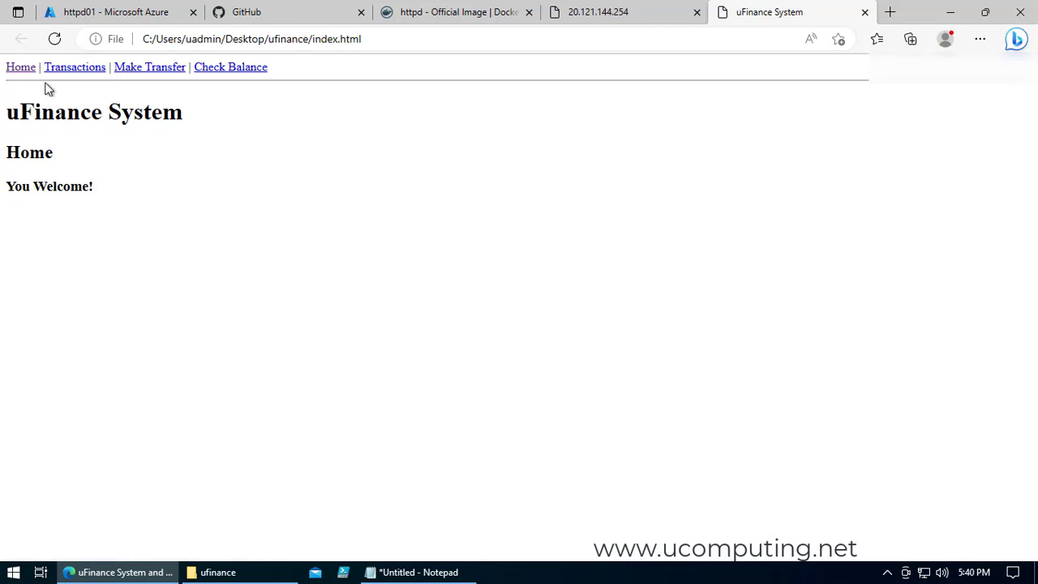
Browse the uFinance site's Transactions, Make Transfer, Check Balance and Home pages, and close the site.
left_click(81, 71)
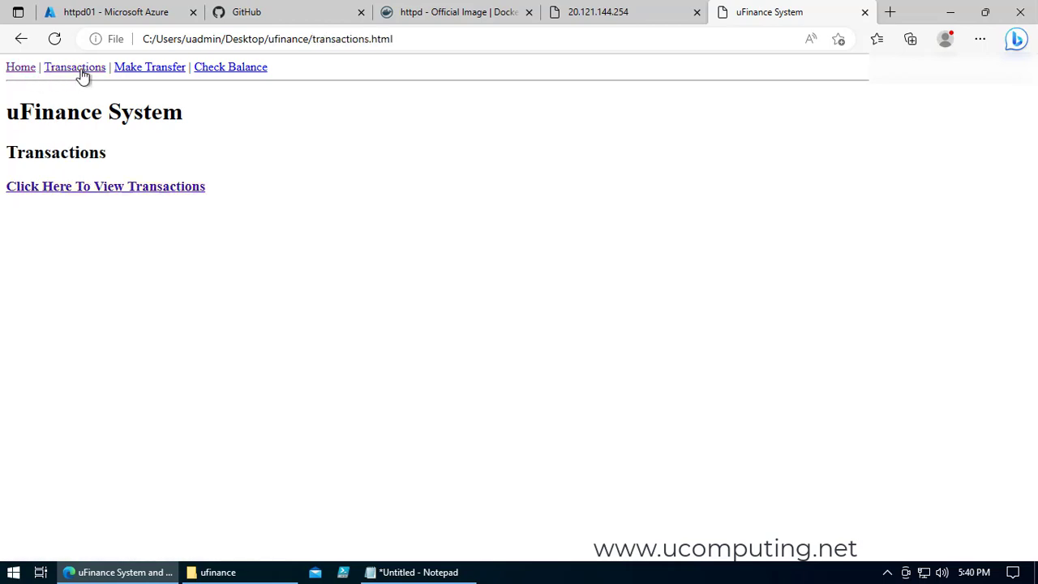
left_click(136, 71)
left_click(215, 71)
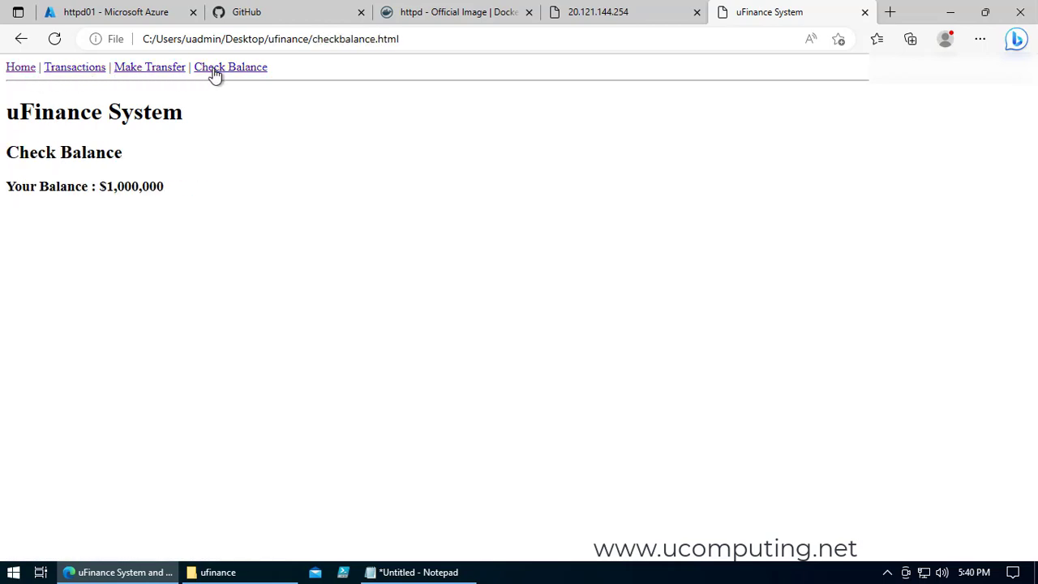
left_click(142, 73)
left_click(81, 73)
left_click(21, 69)
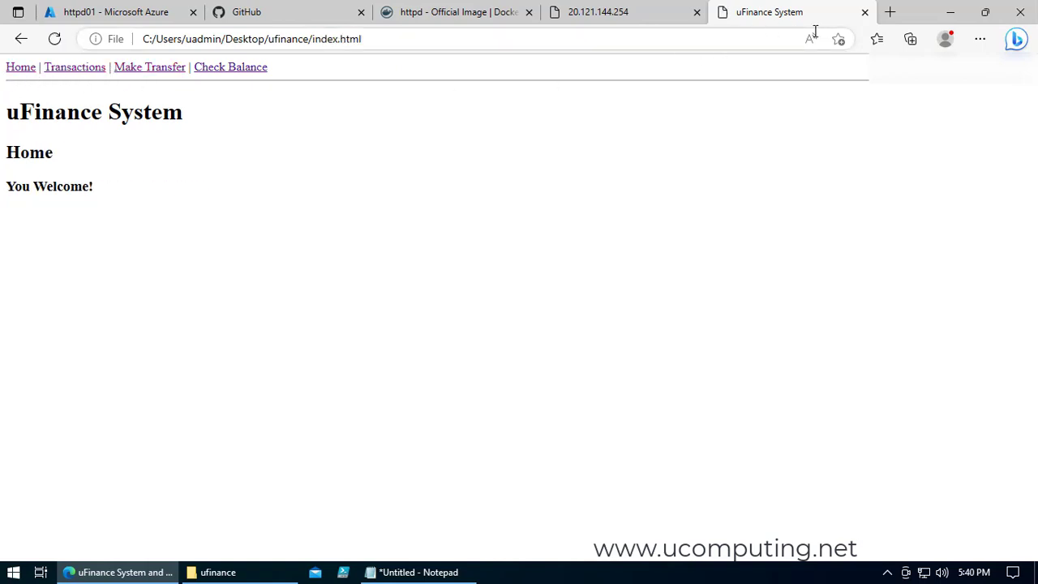
left_click(864, 12)
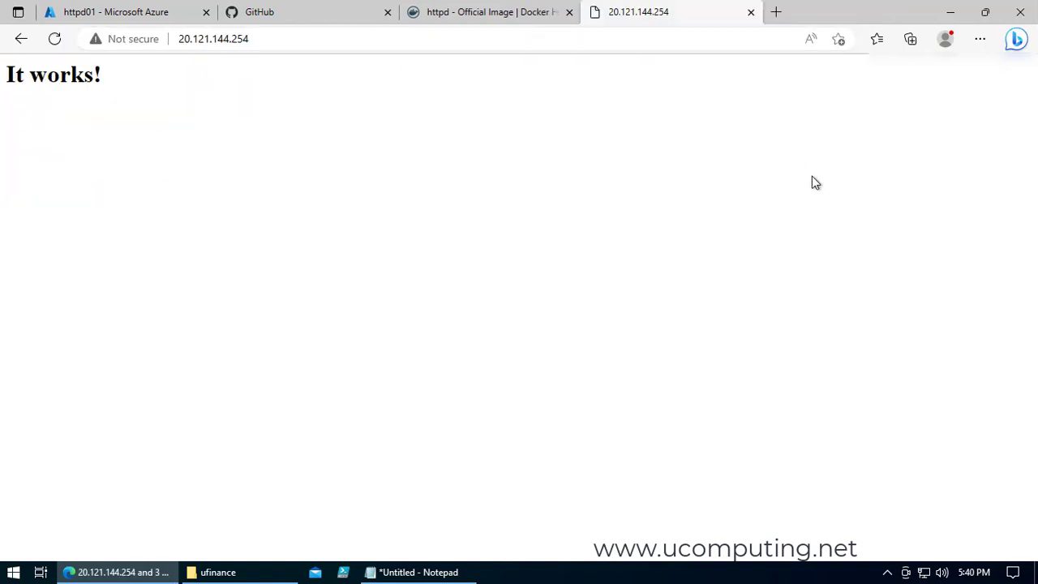
Switch to GitHub and create a new public repository named upublic.
left_click(134, 16)
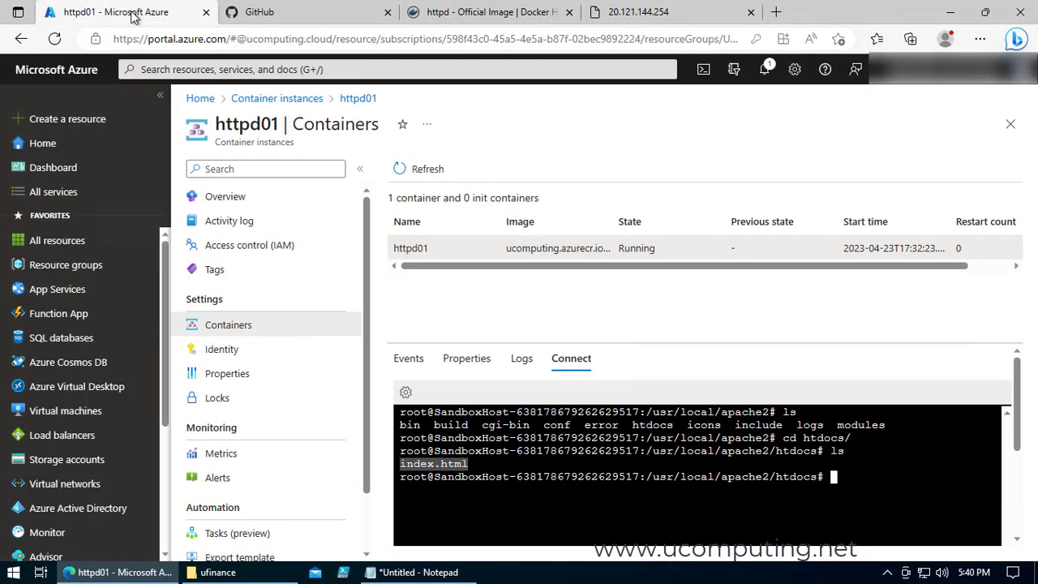
left_click(291, 22)
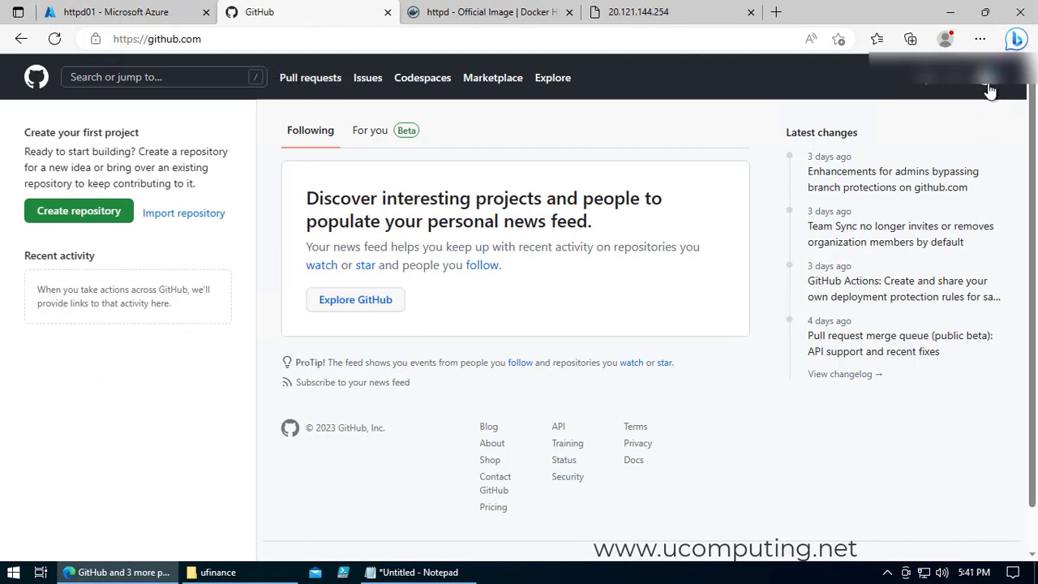
left_click(33, 85)
left_click(86, 220)
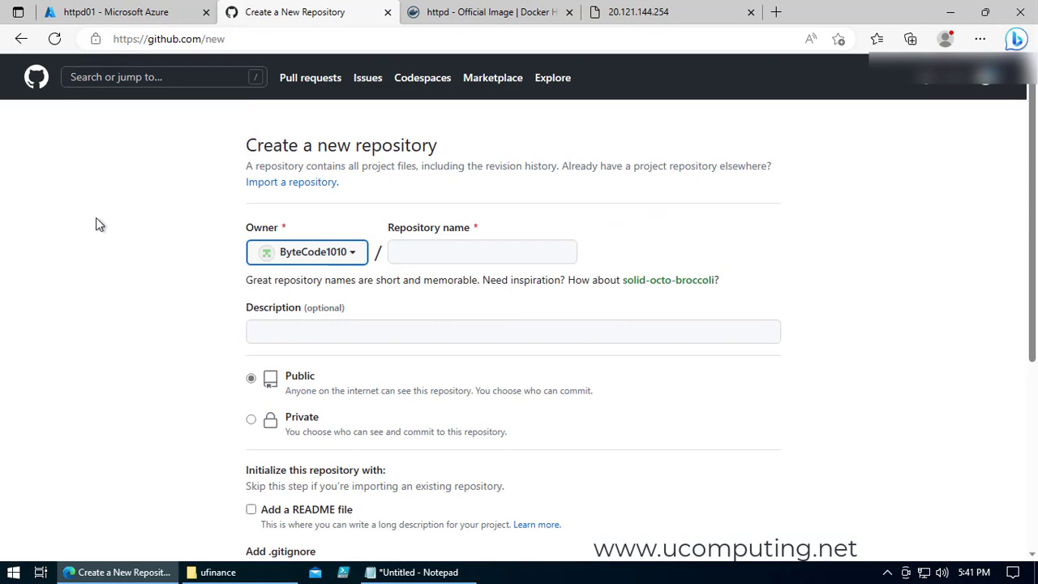
left_click(424, 253)
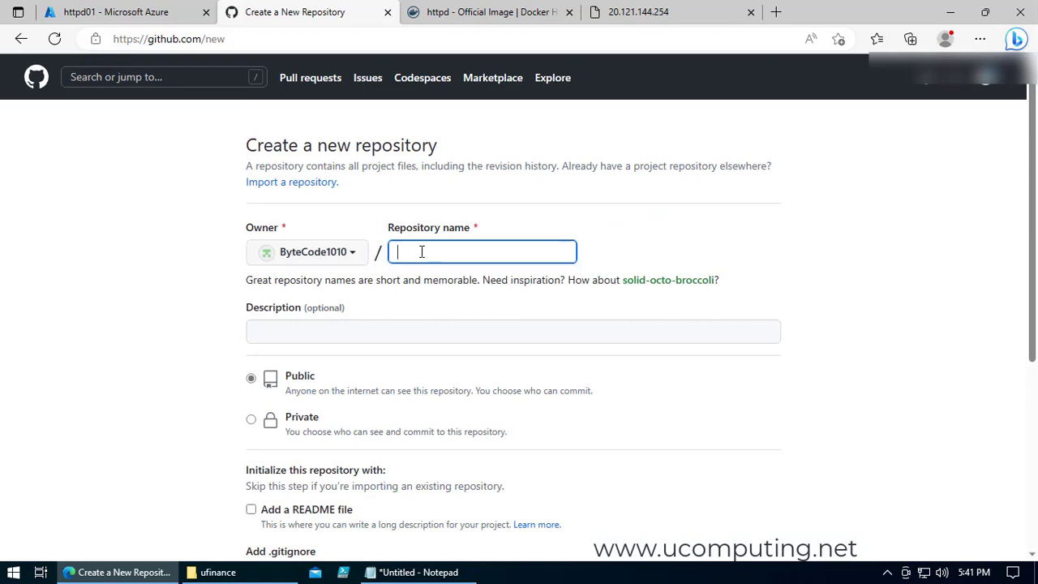
type("up")
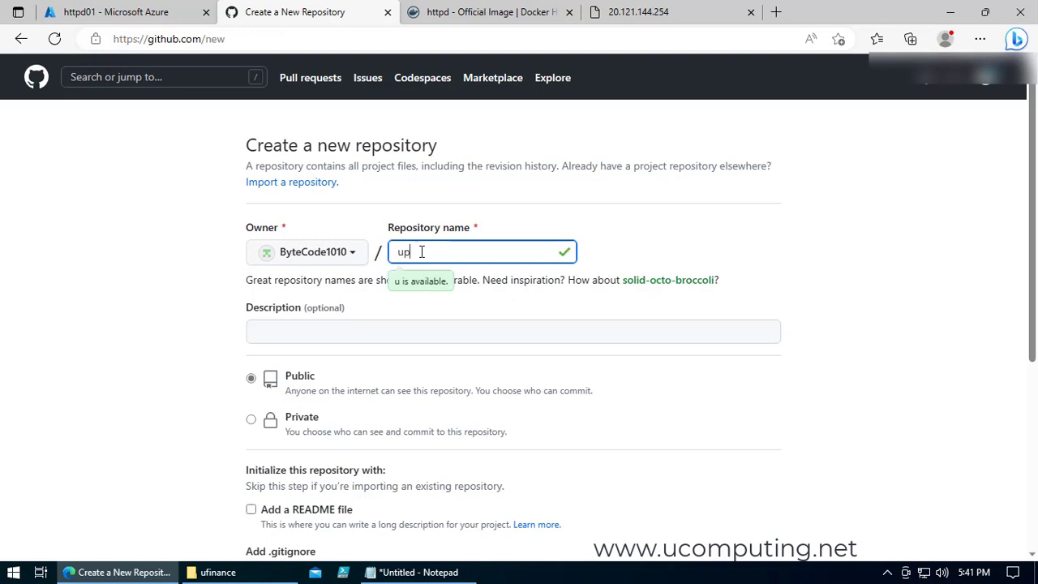
type("ublic")
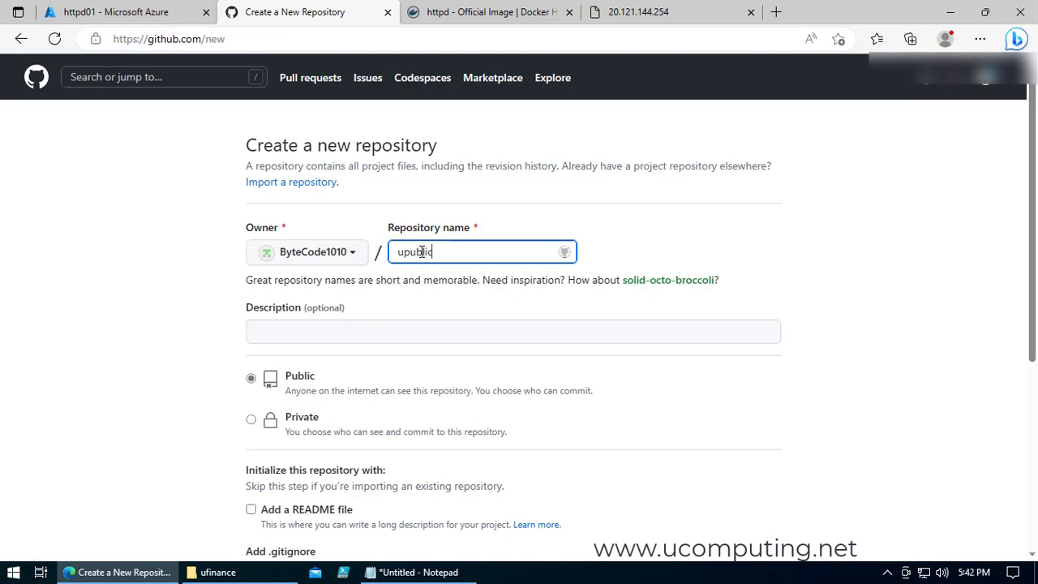
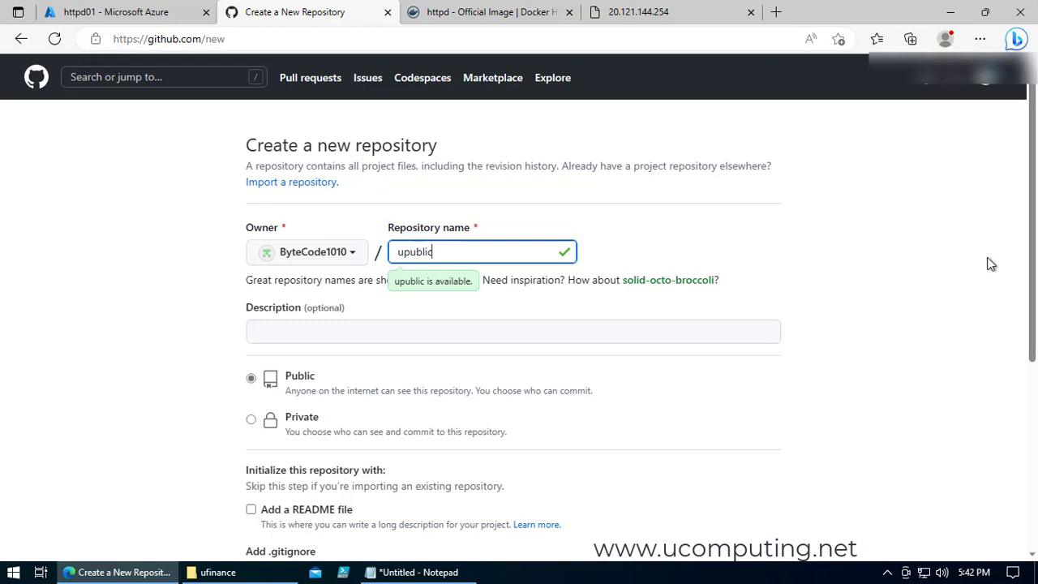
scroll(1026, 305, "down", 1)
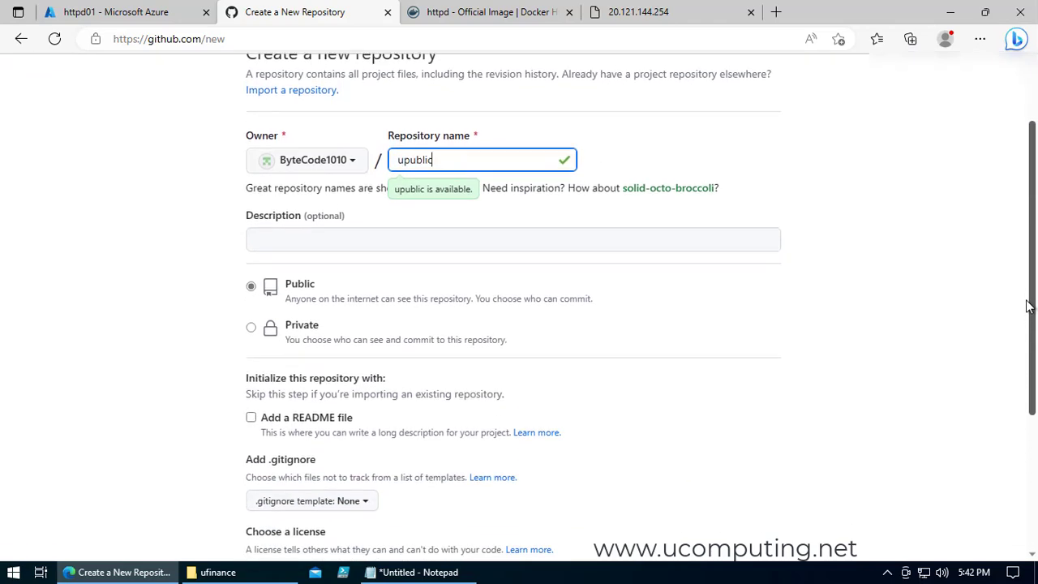
scroll(1025, 305, "down", 3)
left_click(316, 443)
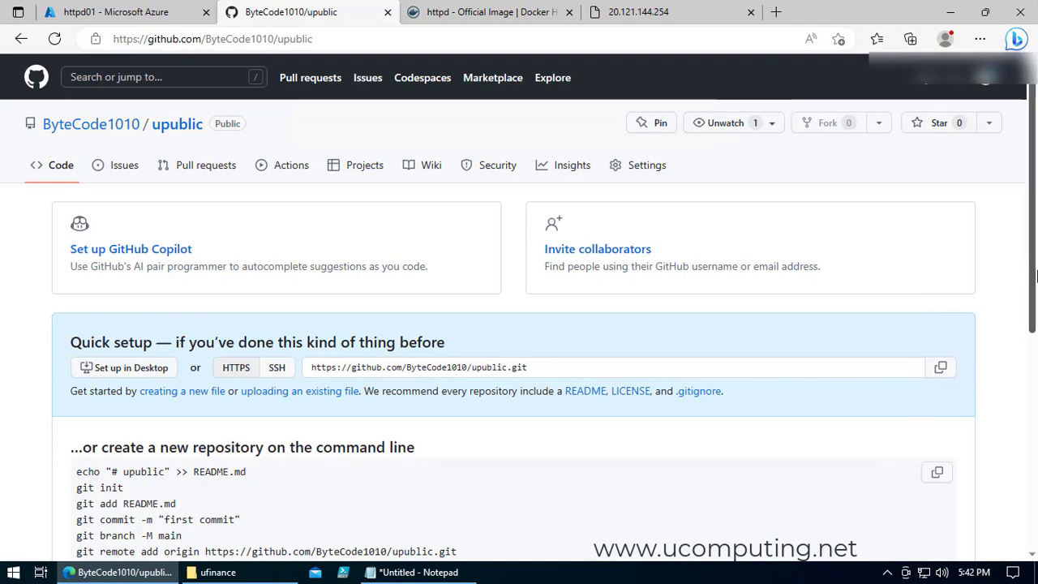
Look over the upublic repository page and reopen it from the GitHub home page's repository list.
mouse_move(1033, 282)
left_mouse_down()
mouse_move(1033, 354)
mouse_move(1035, 273)
left_mouse_up()
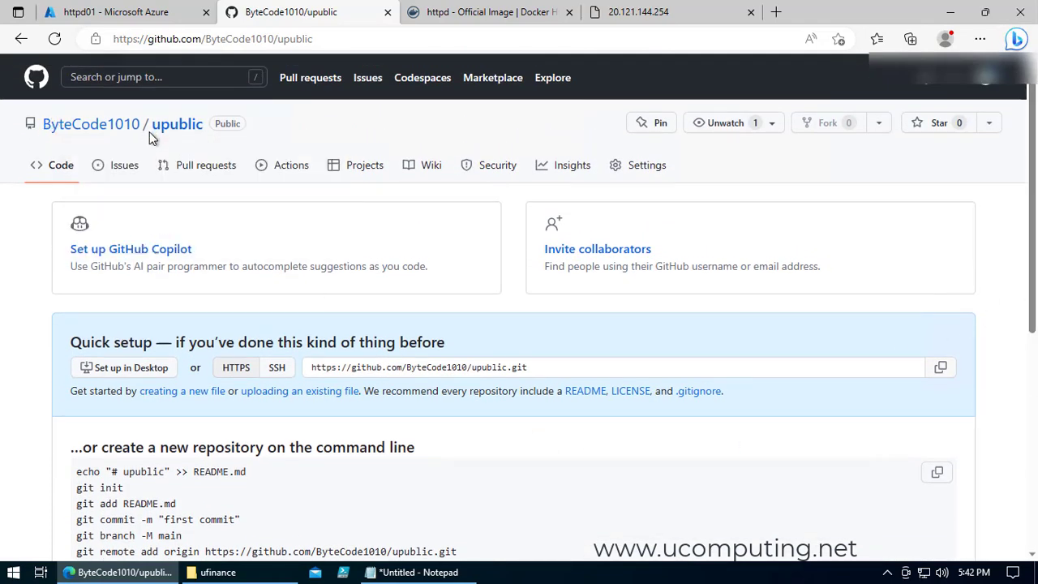
left_click(36, 80)
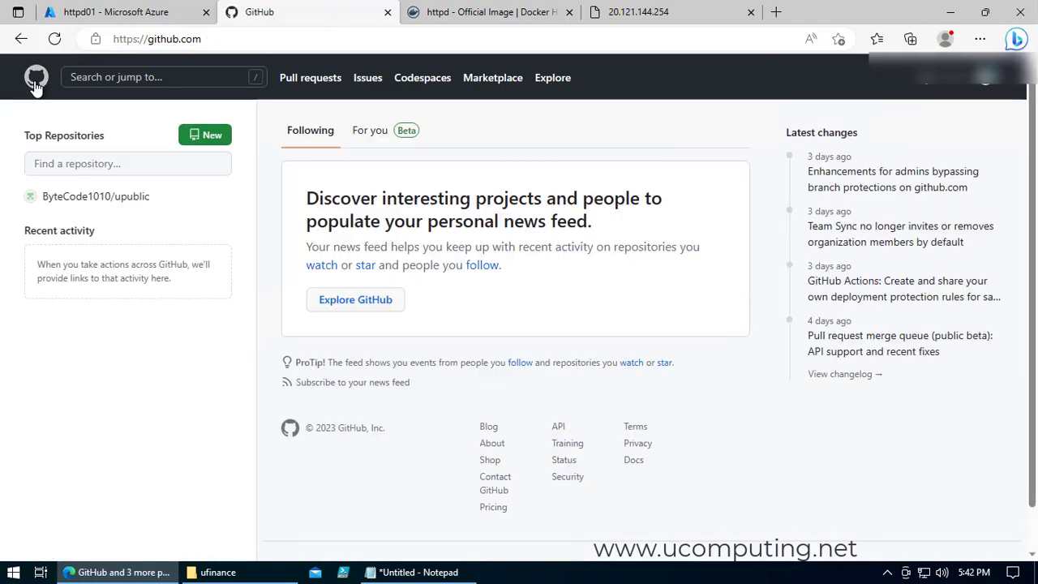
left_click(82, 201)
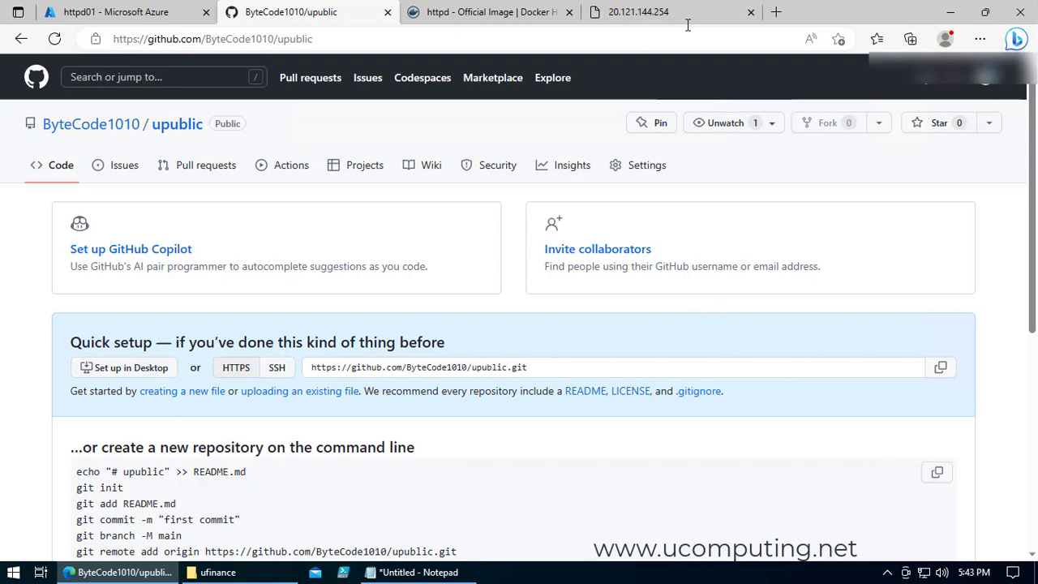
Open google.com in a new browser tab and search for "github desktop".
left_click(776, 11)
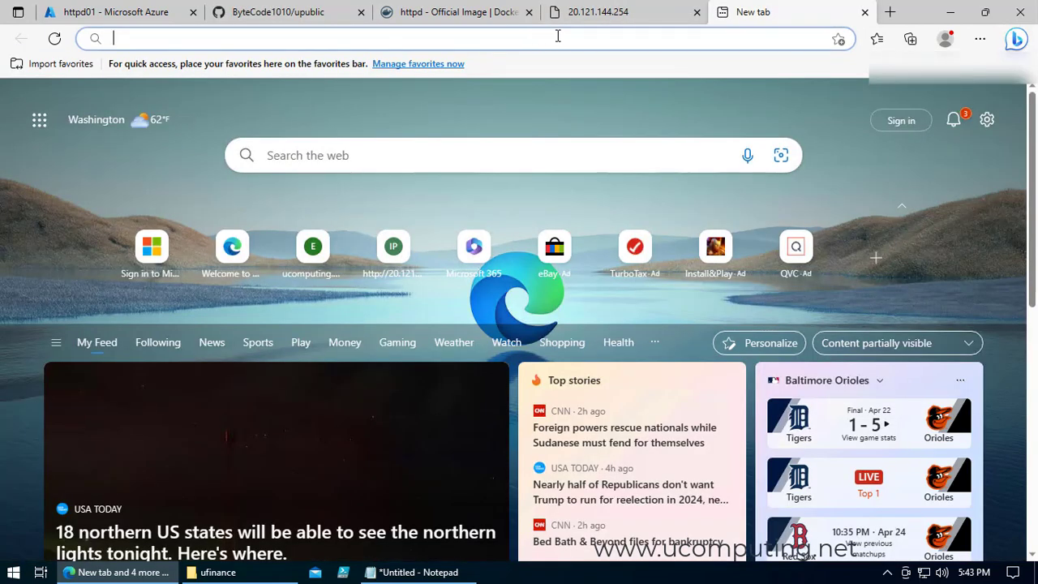
type("google.com")
key("Return")
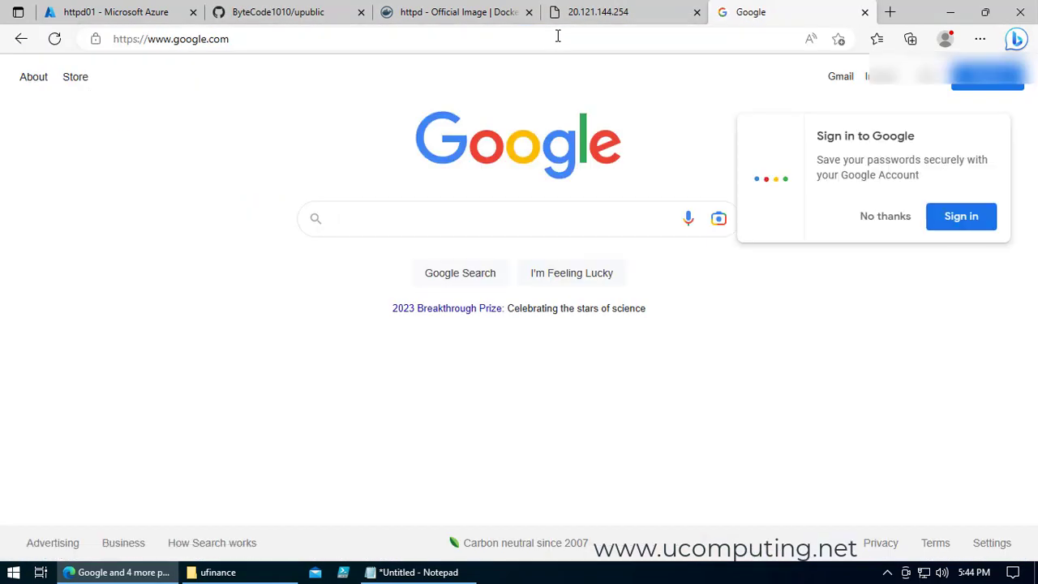
type("github desktop")
key("Return")
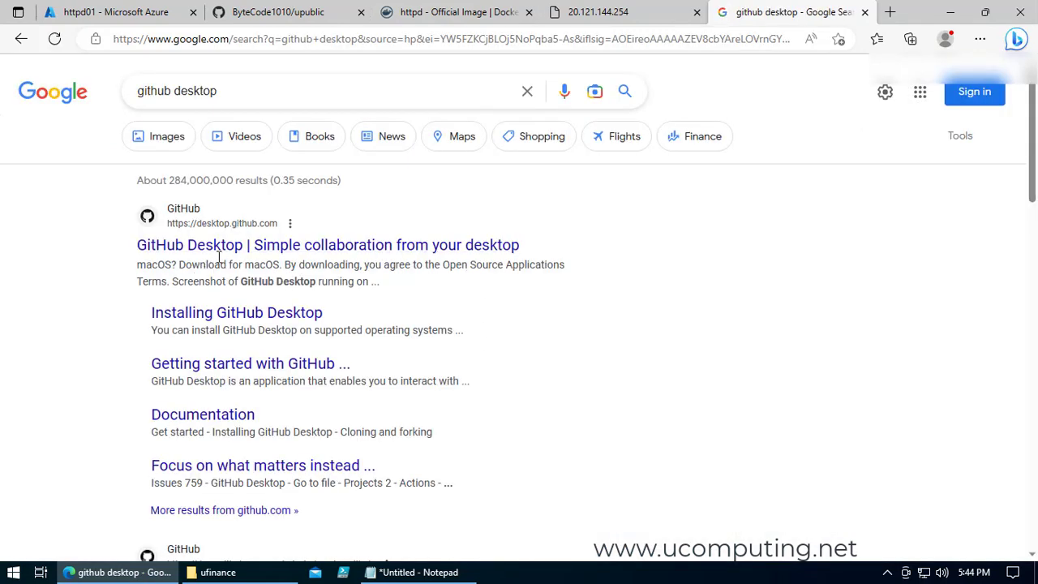
Download the 64-bit Windows installer from the official GitHub Desktop site and run it.
left_click(246, 247)
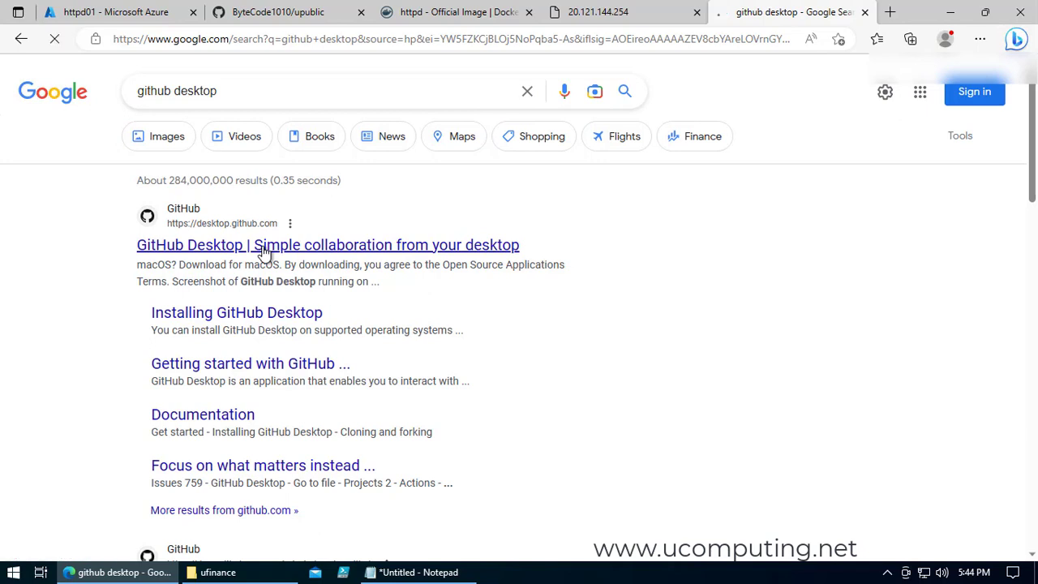
left_click(491, 381)
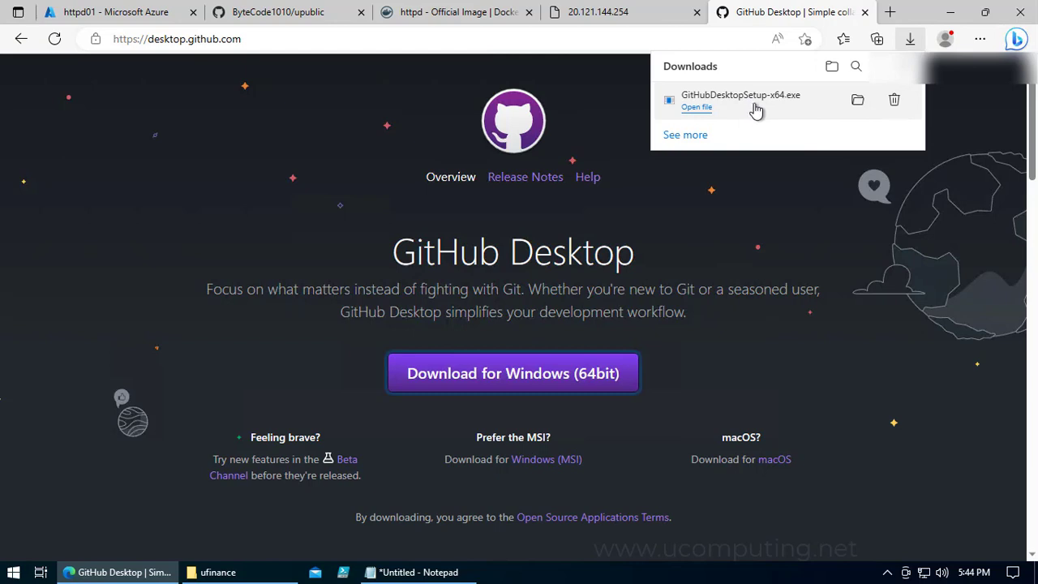
left_click(753, 110)
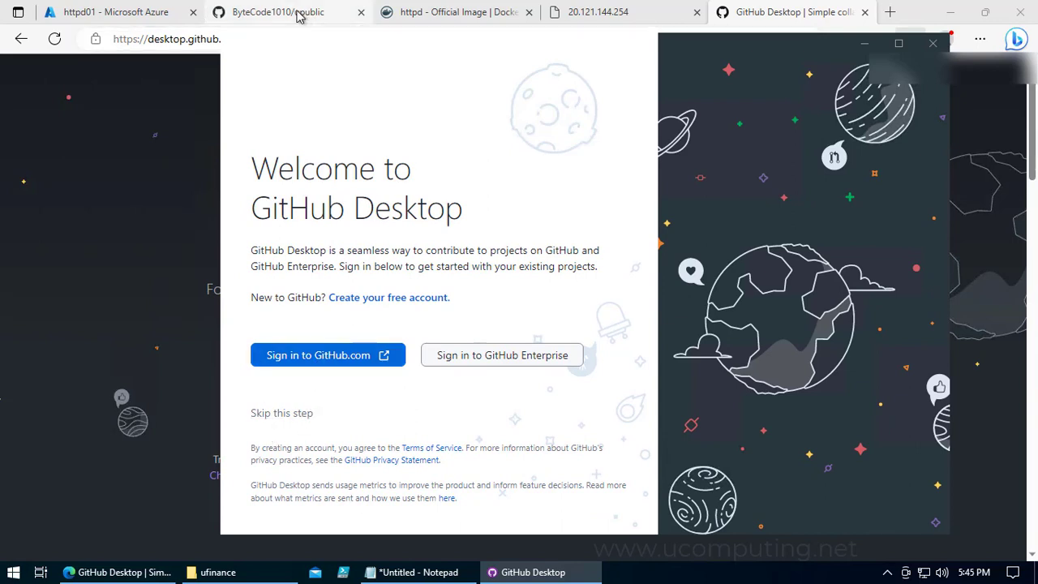
Sign GitHub Desktop in to GitHub.com and configure Git with the account's name and email address.
left_click(332, 364)
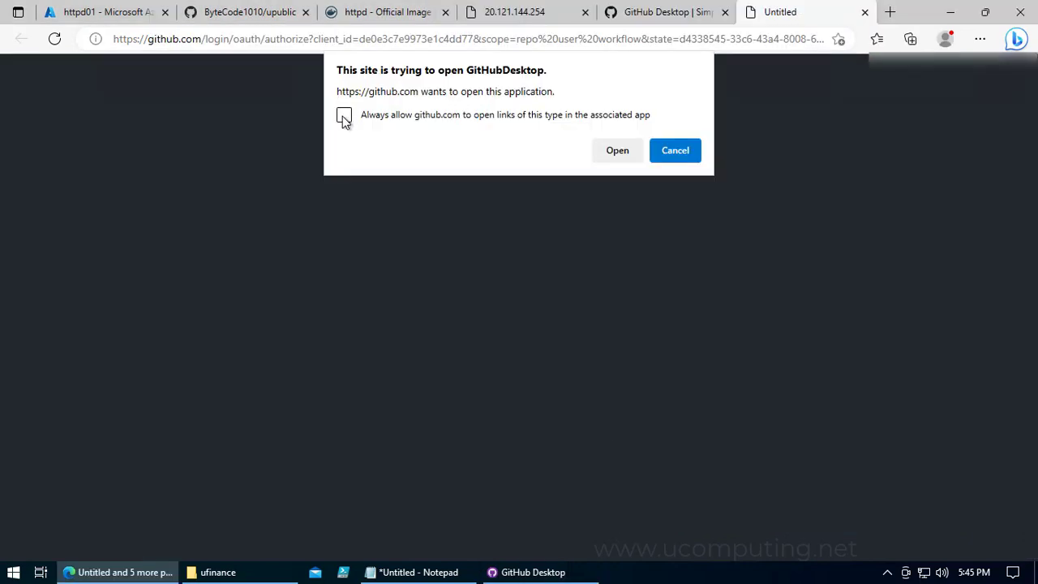
left_click(622, 158)
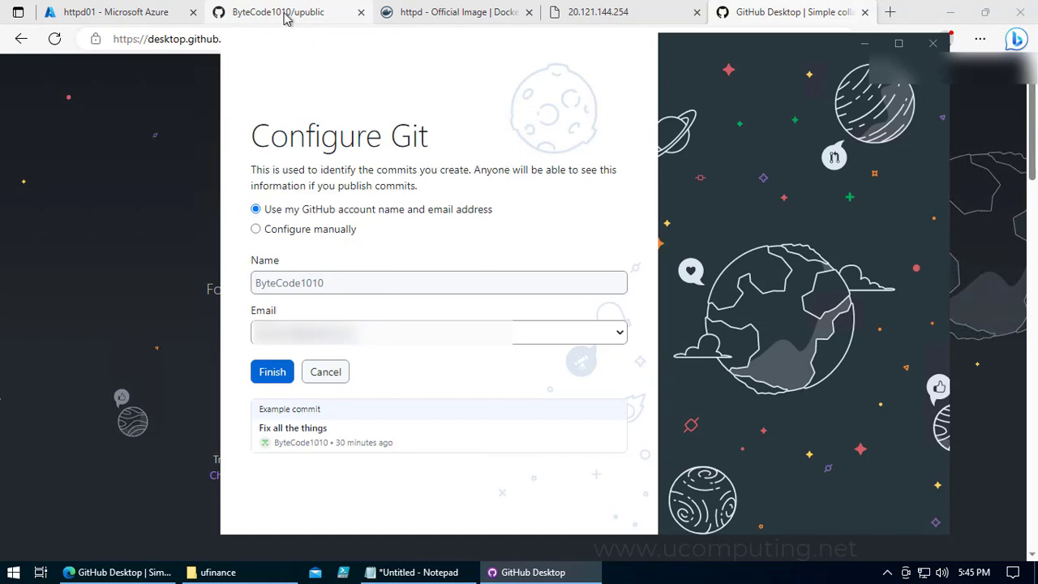
left_click(273, 373)
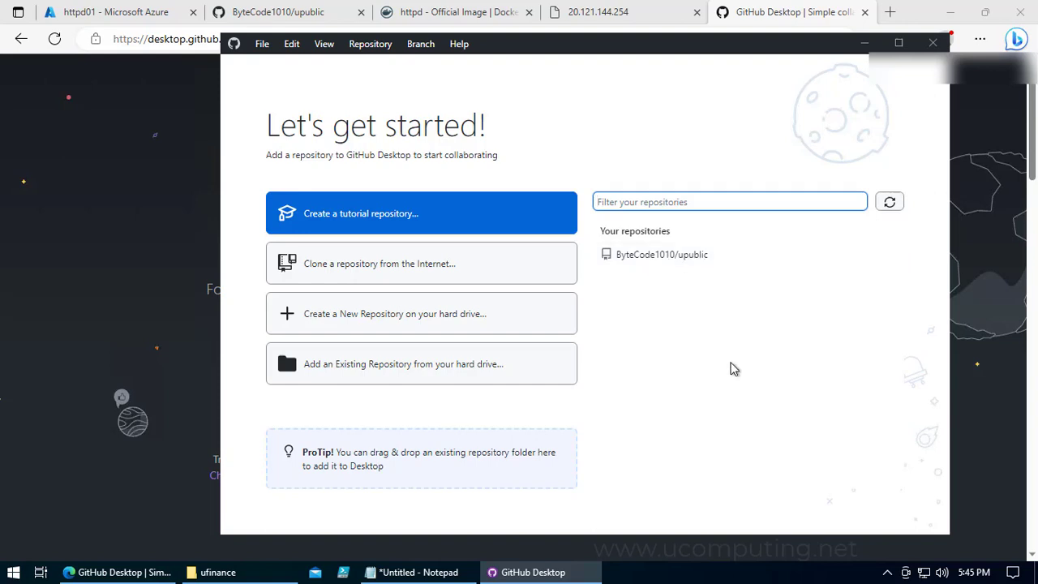
Clone the upublic repository from GitHub to the proposed local path in the Documents\GitHub folder.
left_click(695, 292)
left_click(652, 258)
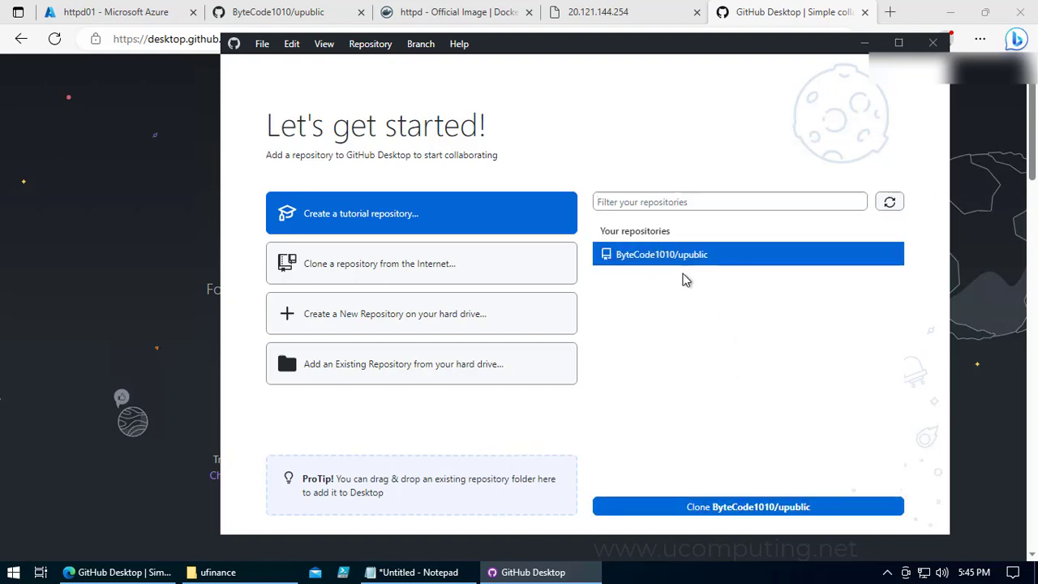
left_click(713, 508)
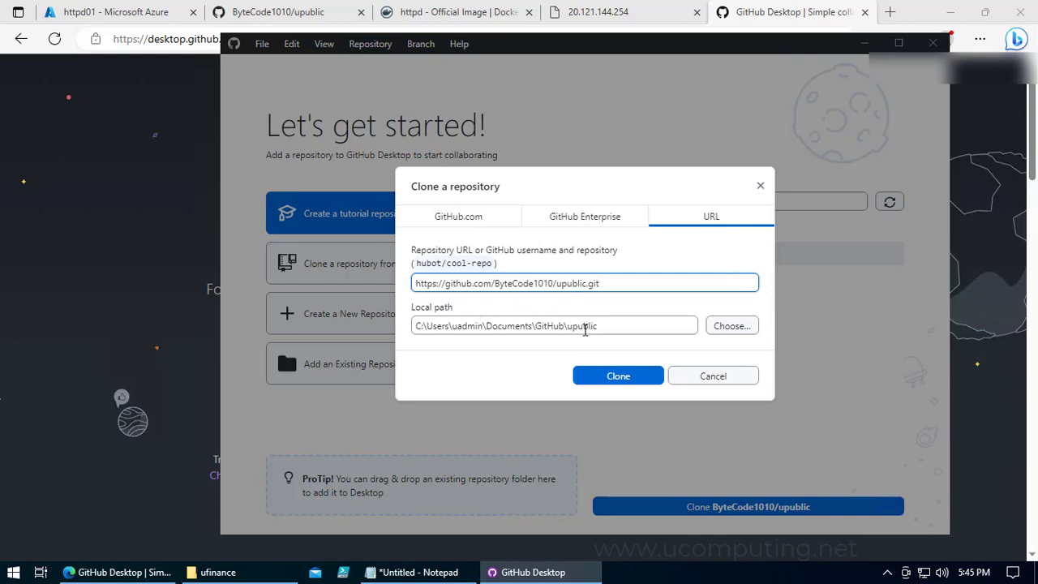
left_click(630, 378)
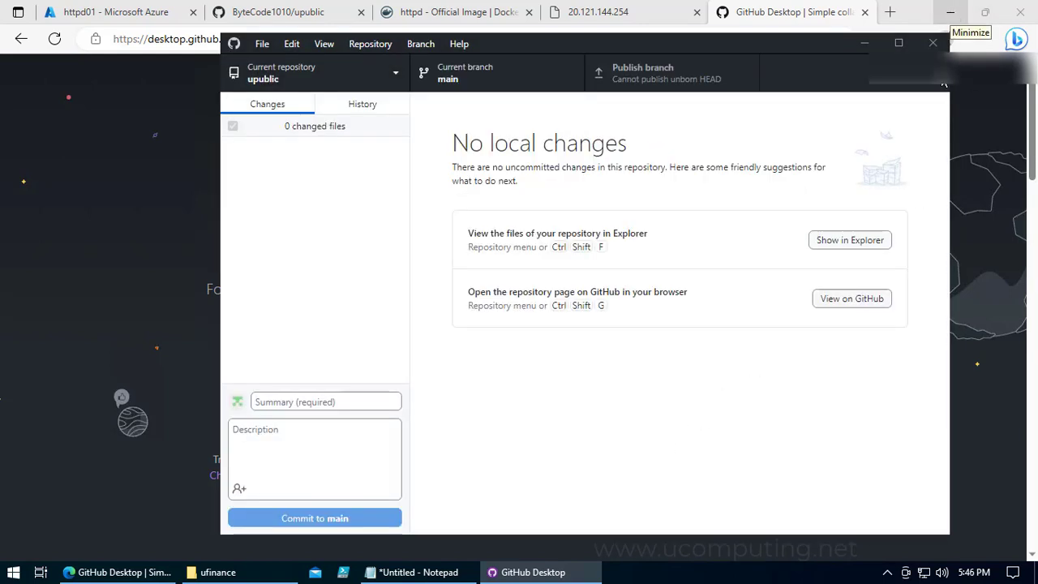
Copy the checkbalance, index, maketransfer and transactions files from the desktop's ufinance folder into the cloned upublic folder.
left_click(837, 247)
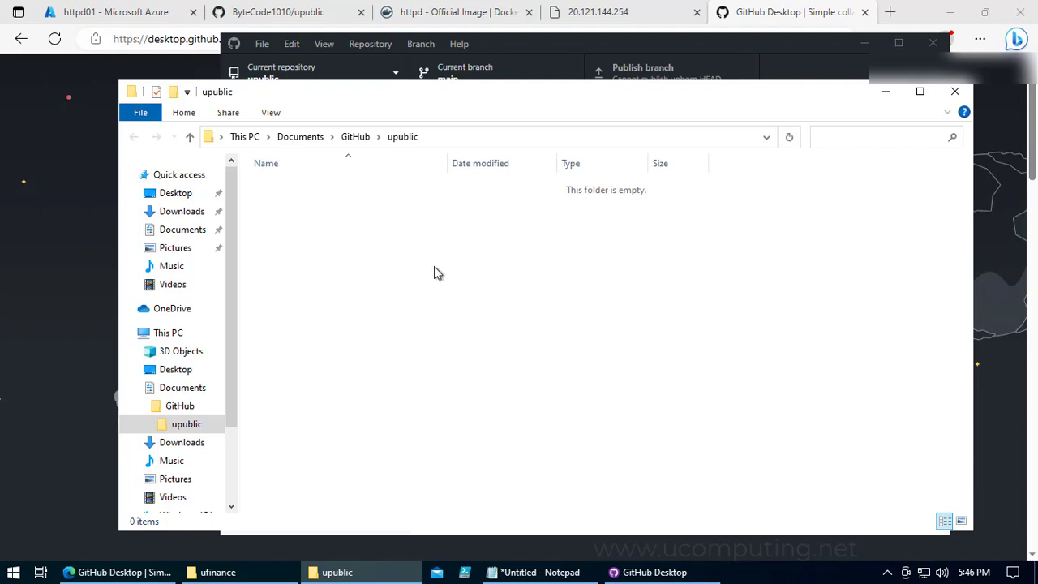
left_click_drag(486, 94, 506, 108)
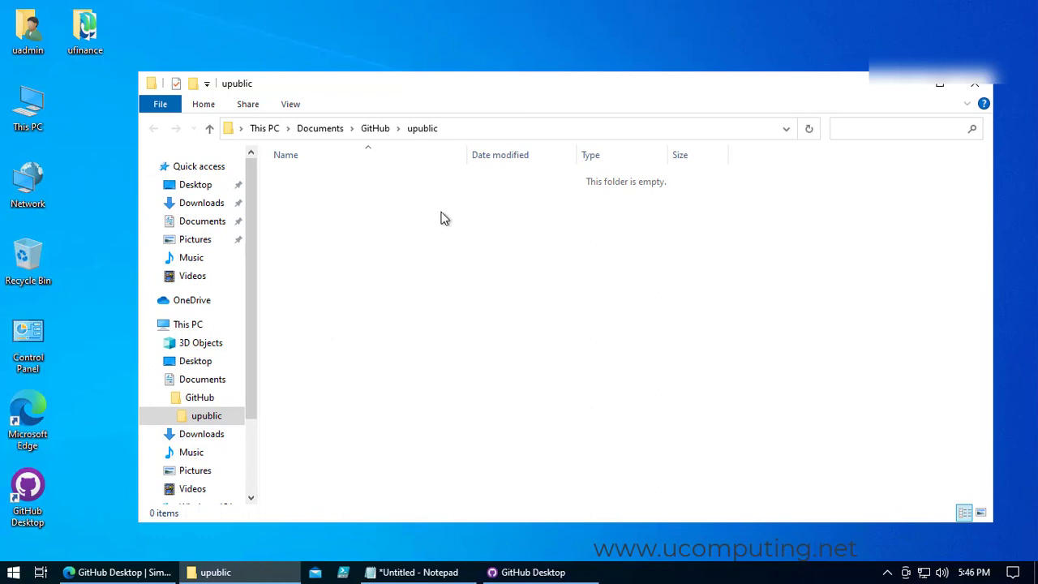
double_click(89, 31)
left_click_drag(270, 260, 267, 144)
right_click(290, 170)
left_click(329, 294)
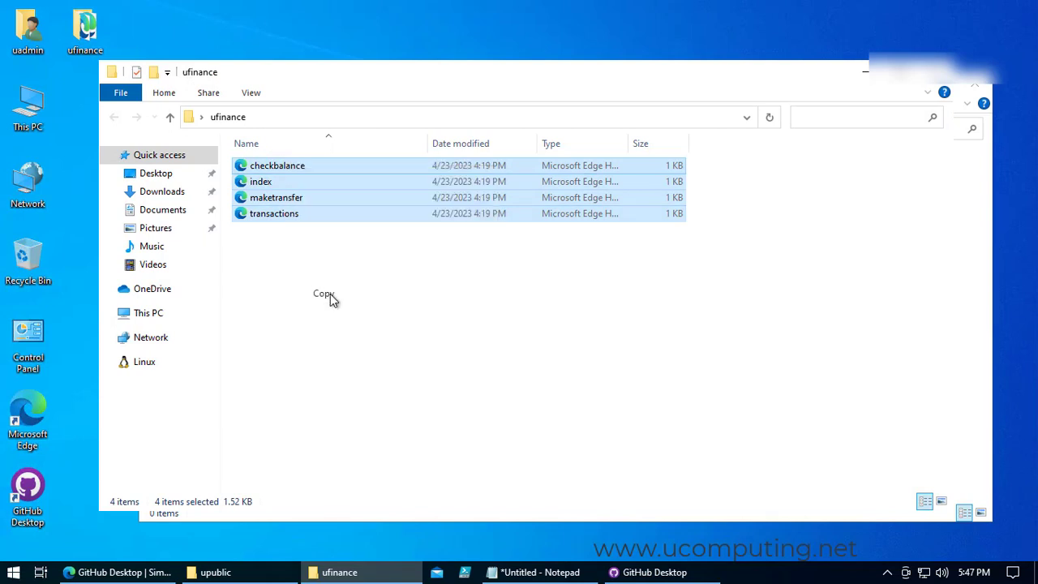
left_click(974, 72)
right_click(329, 206)
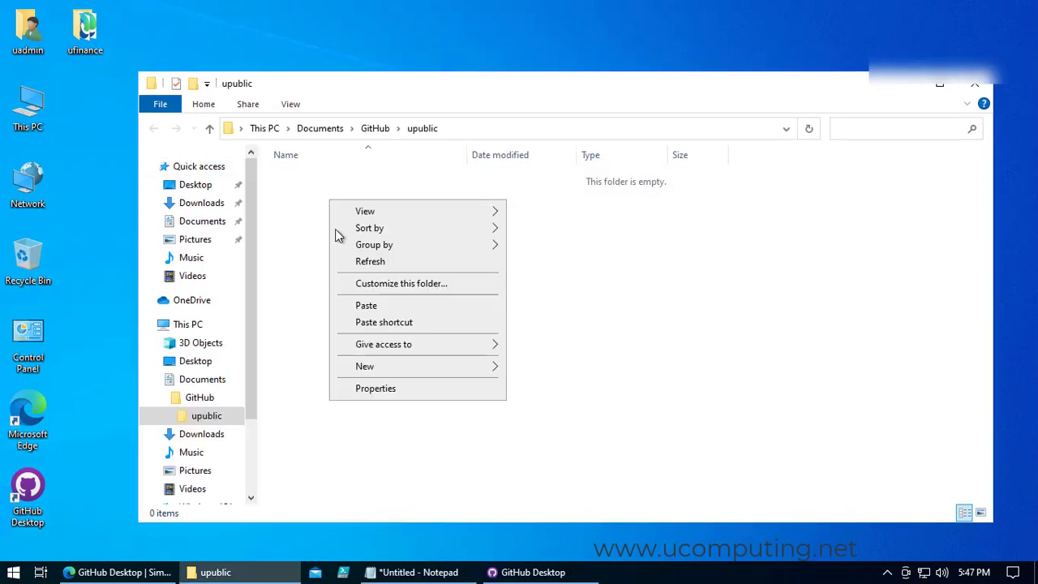
left_click(365, 304)
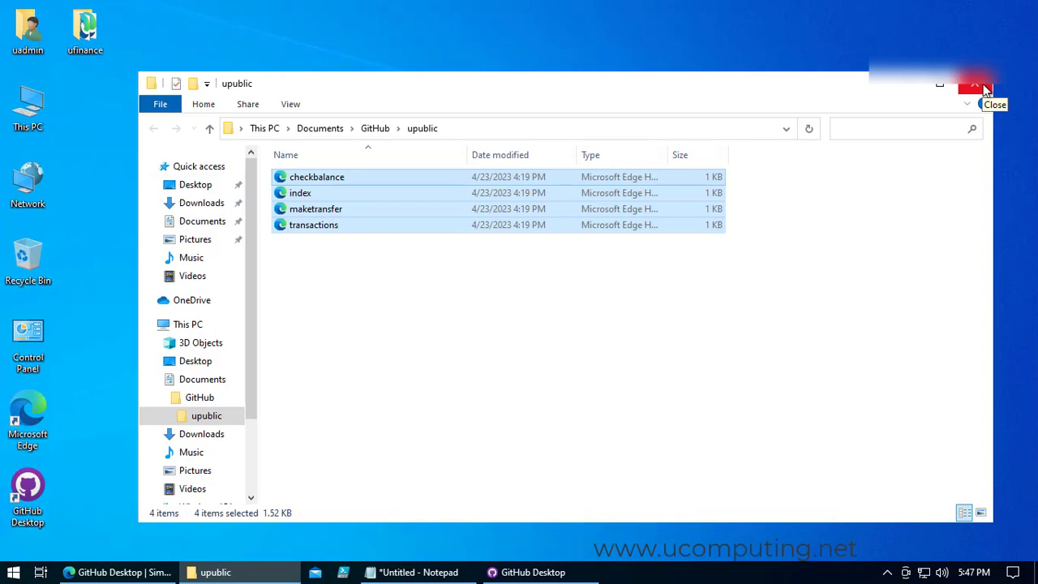
left_click(986, 87)
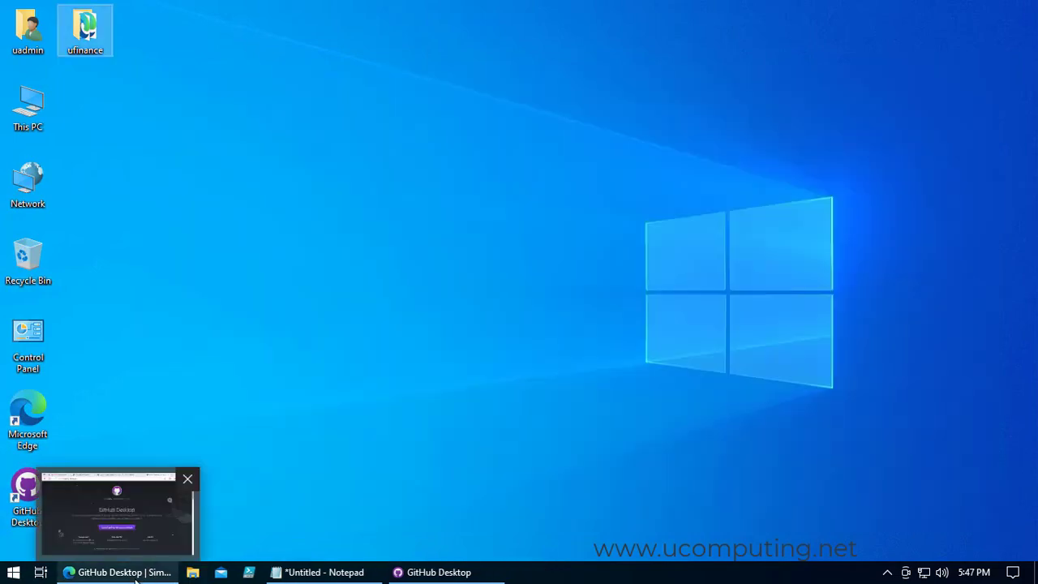
In GitHub Desktop, commit the four new HTML files to main with the summary "Version 1.0" and publish the branch.
left_click(130, 572)
left_click(437, 571)
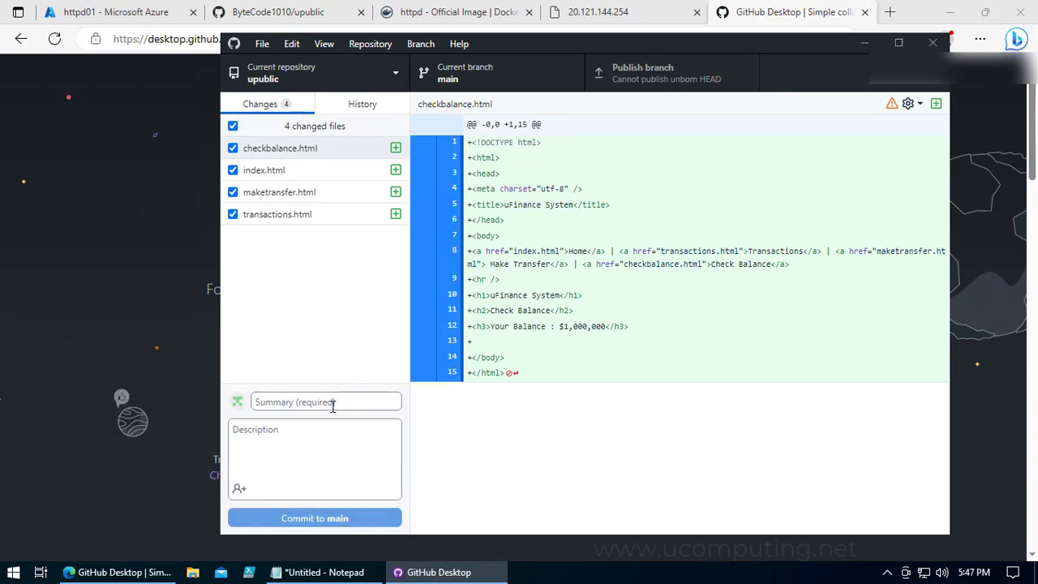
left_click(272, 409)
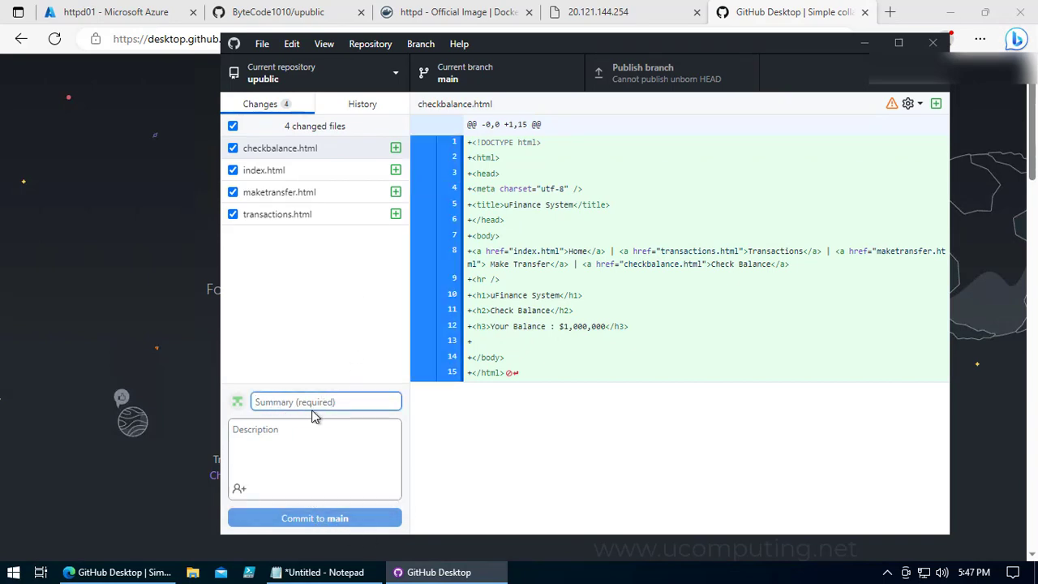
type("Version 1.0")
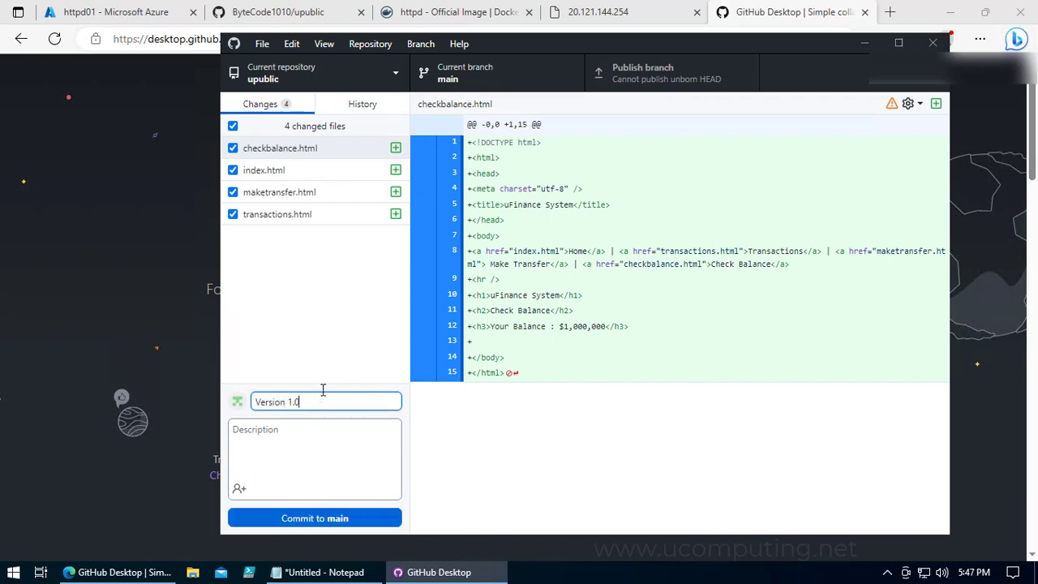
left_click(350, 516)
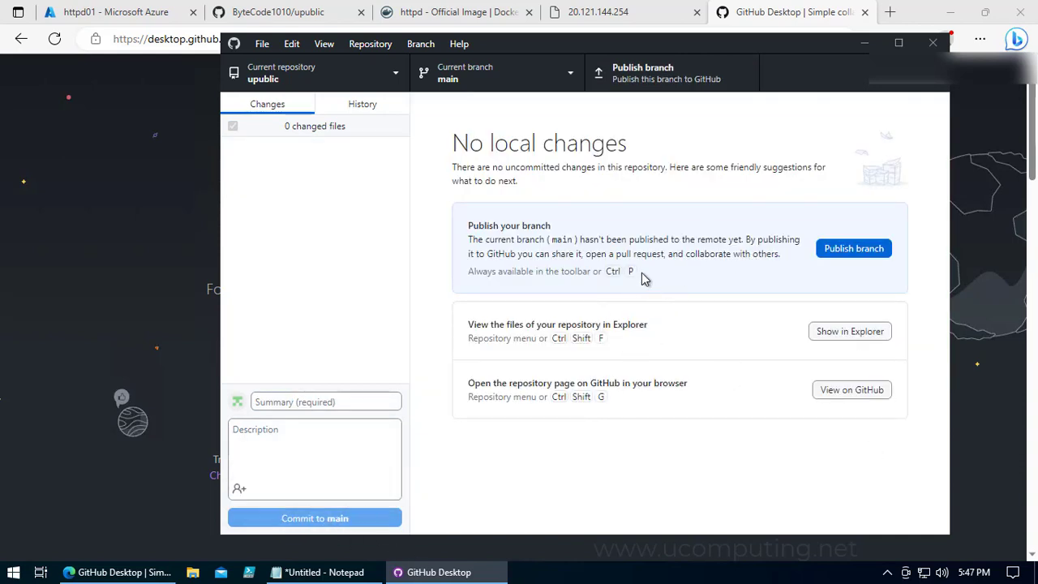
left_click(858, 255)
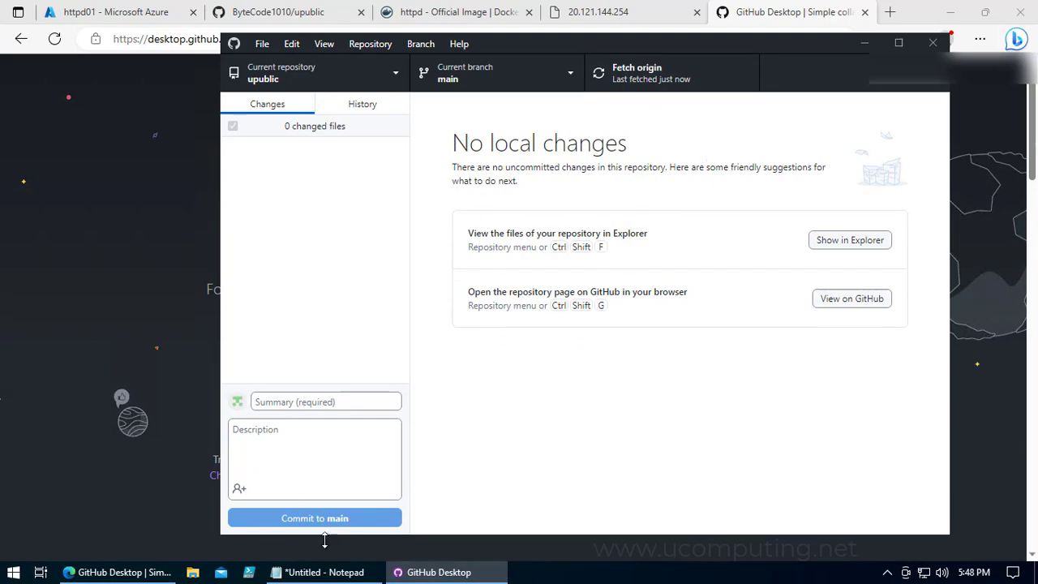
Browse from the desktop's user folder to Documents\GitHub\upublic to check the local repository files.
key("super+d")
double_click(36, 45)
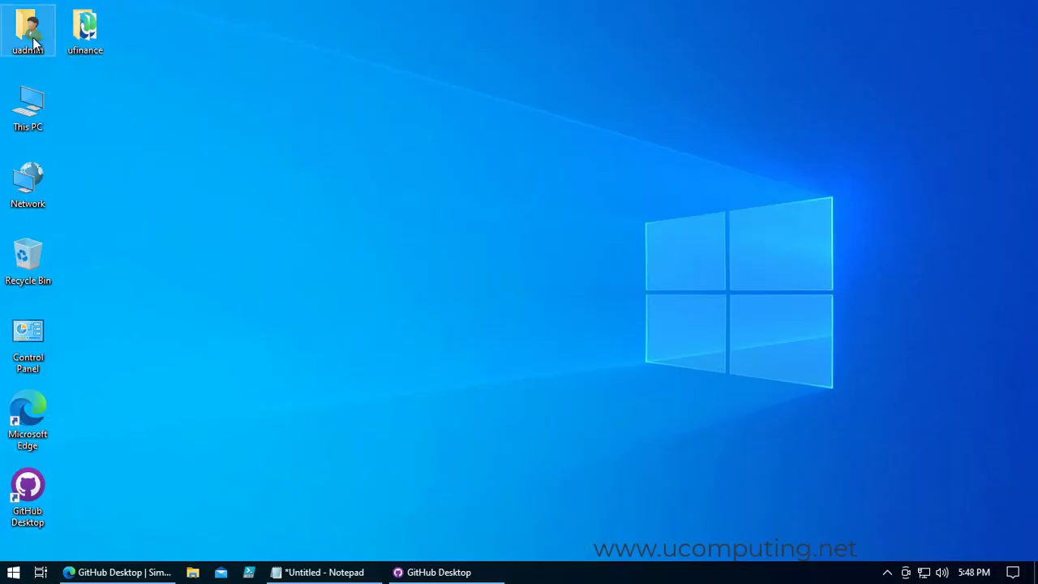
double_click(500, 166)
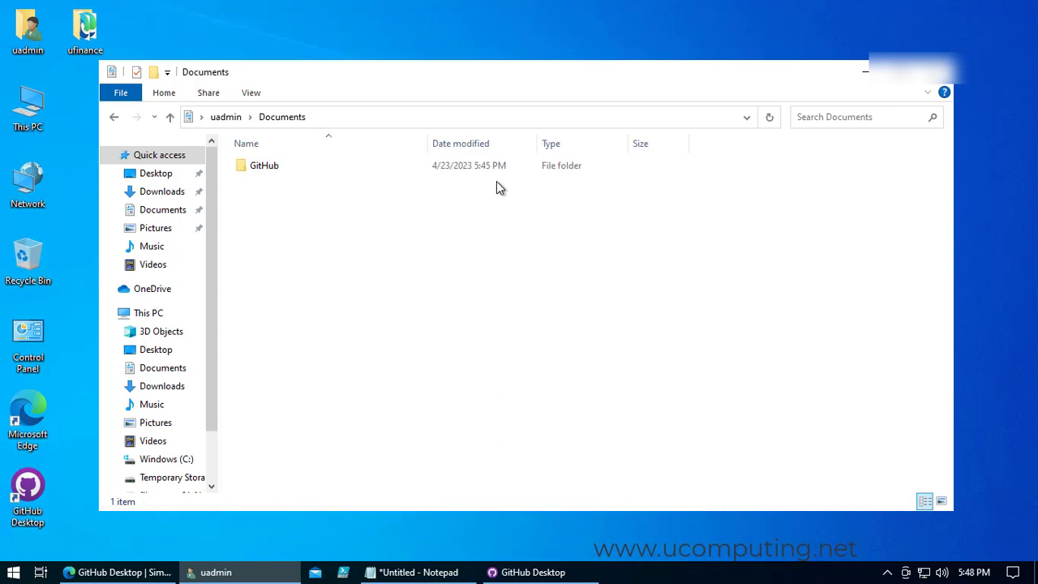
double_click(289, 168)
double_click(289, 169)
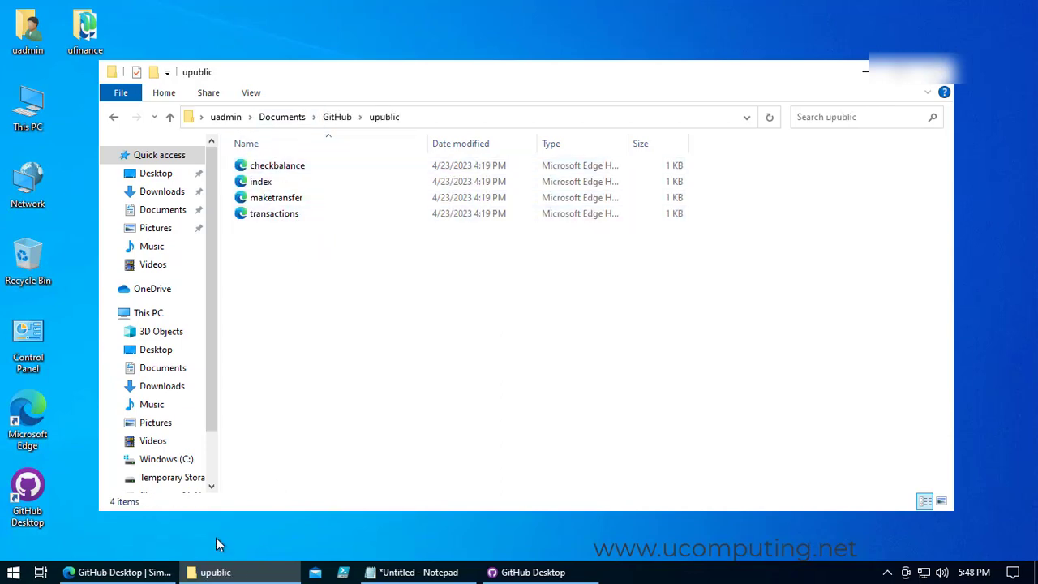
View the published upublic repository on GitHub from GitHub Desktop to check the uploaded files.
left_click(136, 572)
left_click(283, 19)
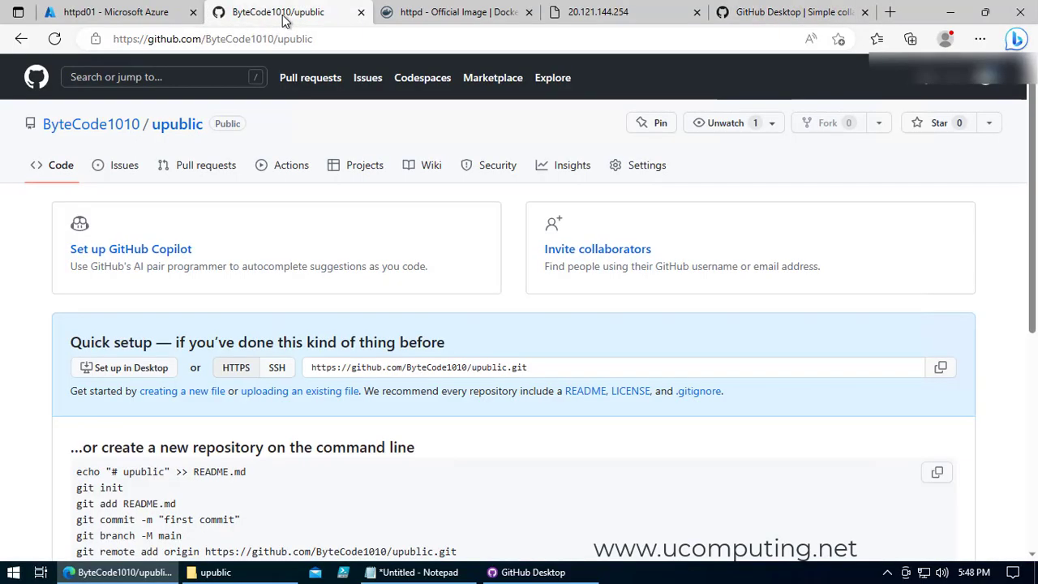
left_click(564, 574)
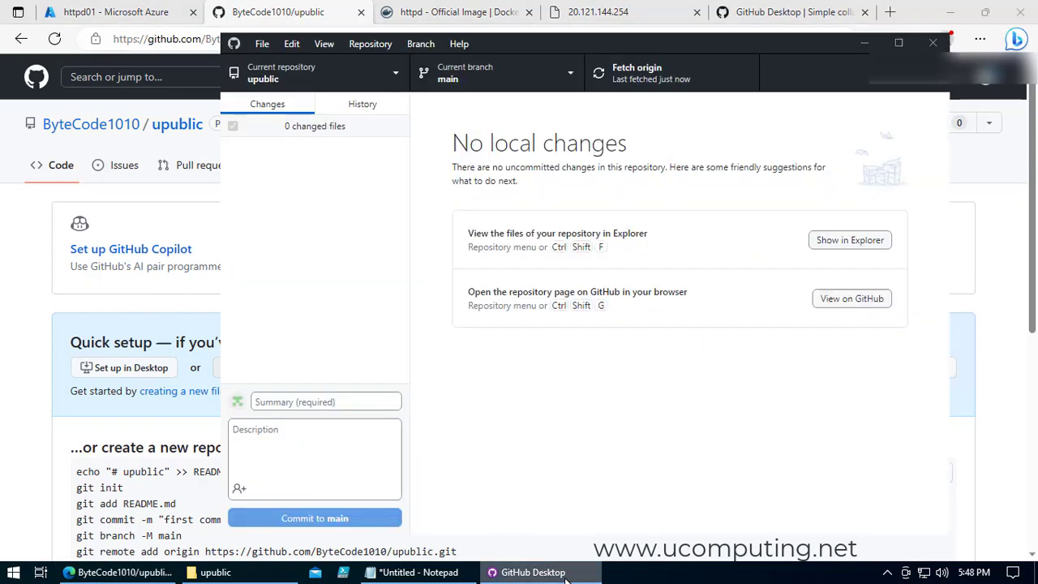
left_click(851, 298)
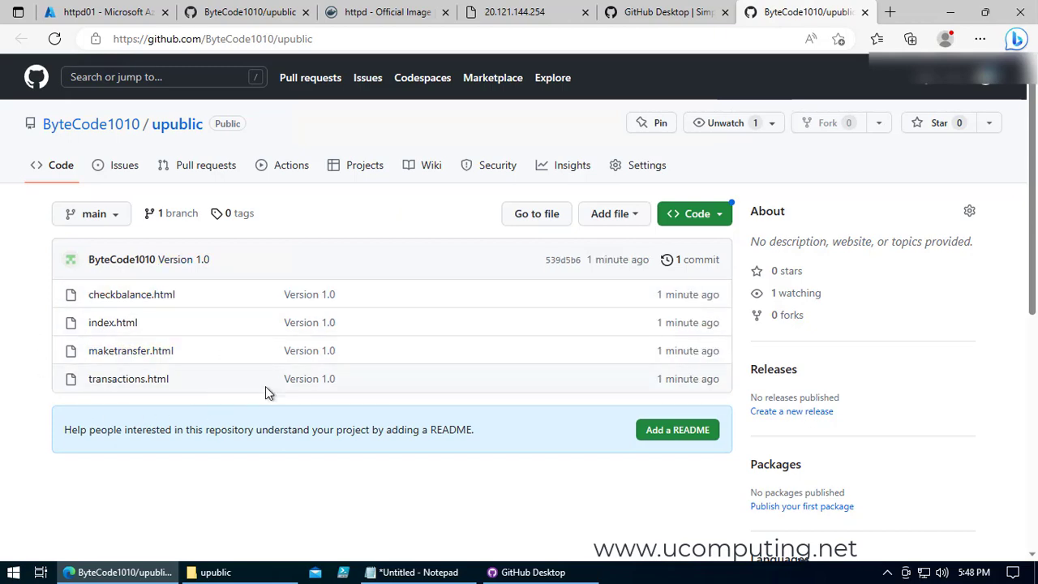
Copy "apt update" from the Notepad notes and run it in the httpd01 container's console in the Azure portal.
left_click(105, 11)
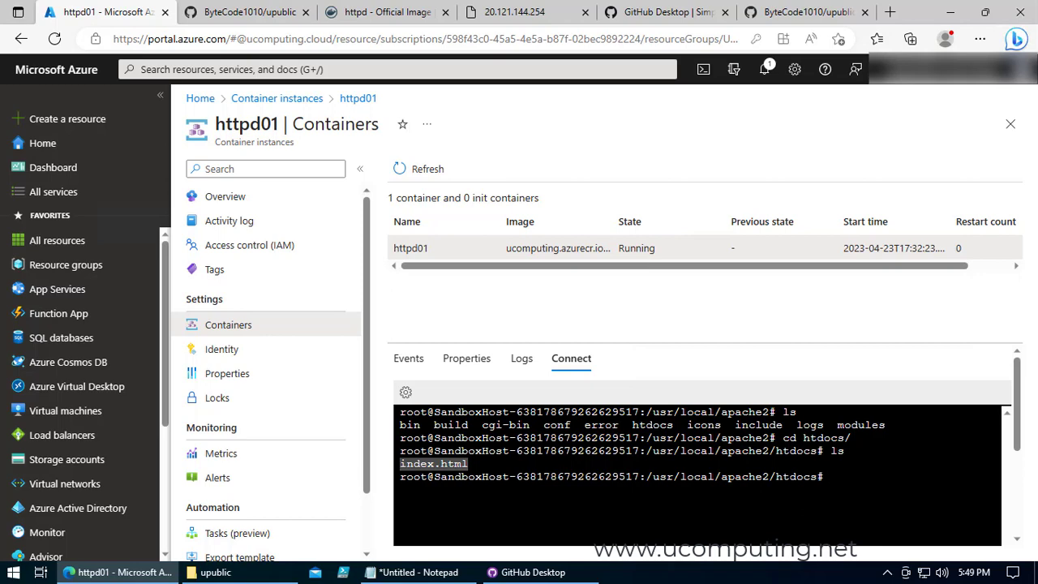
left_click(413, 572)
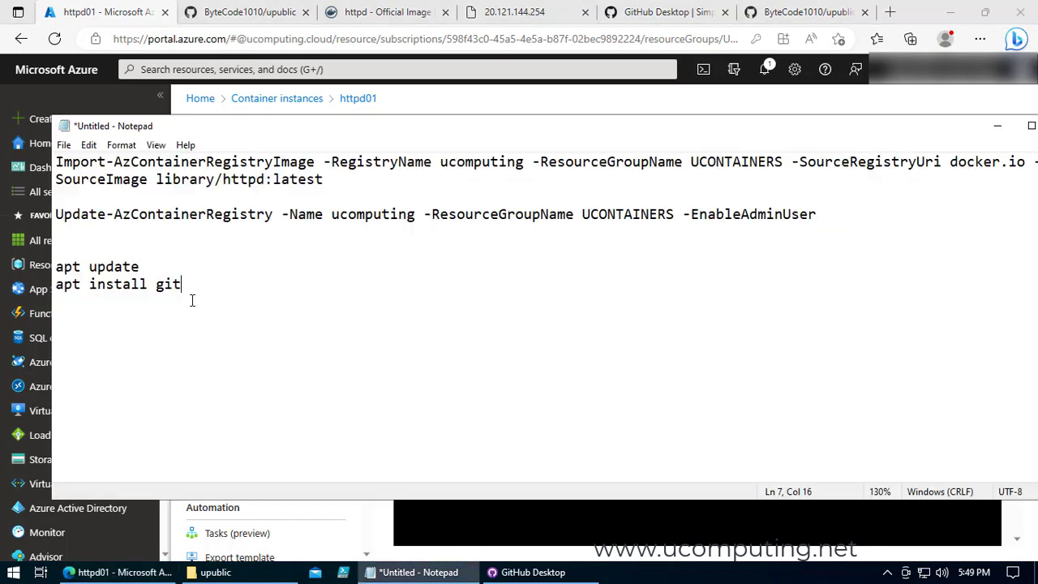
left_click_drag(596, 130, 587, 200)
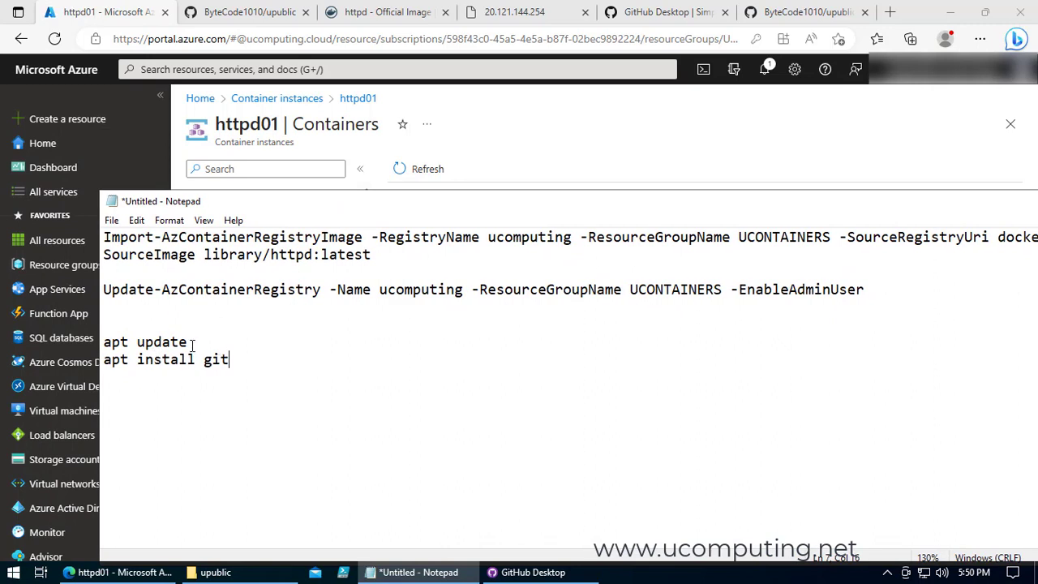
left_click_drag(193, 343, 103, 344)
right_click(128, 339)
left_click(261, 389)
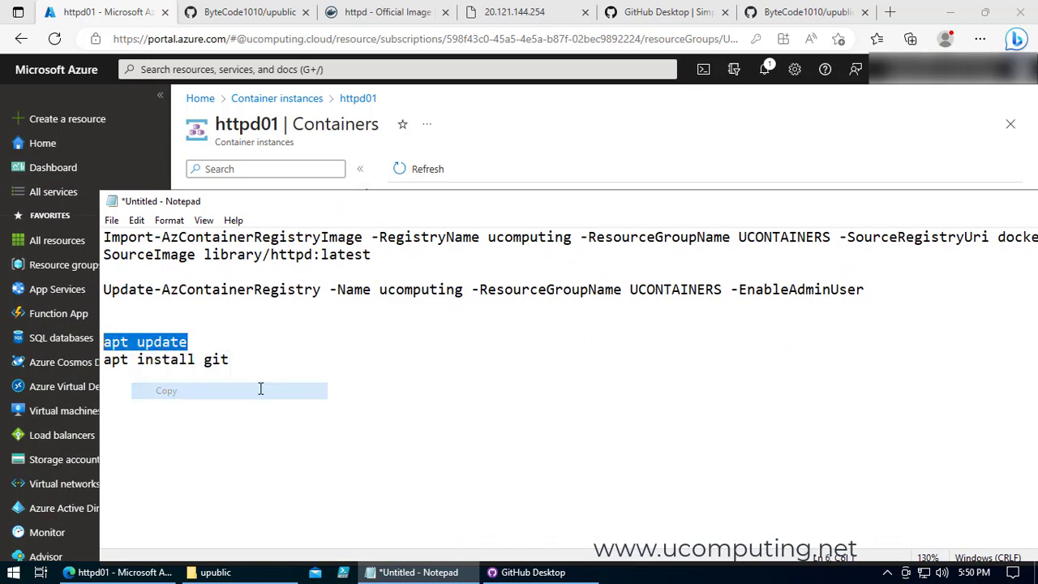
mouse_move(787, 204)
left_mouse_down()
mouse_move(745, 207)
mouse_move(801, 202)
mouse_move(789, 202)
left_mouse_up()
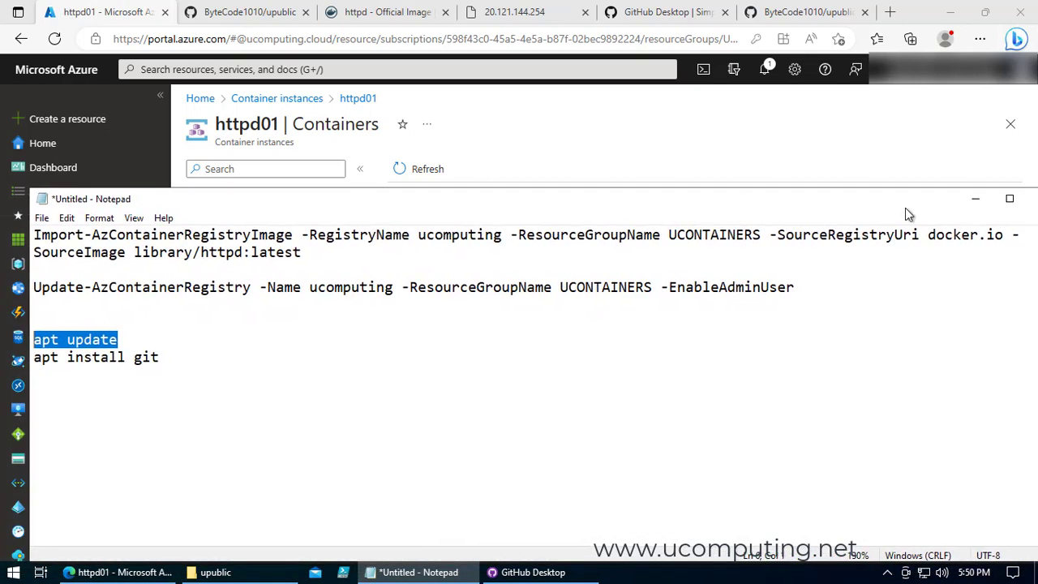
left_click(2, 415)
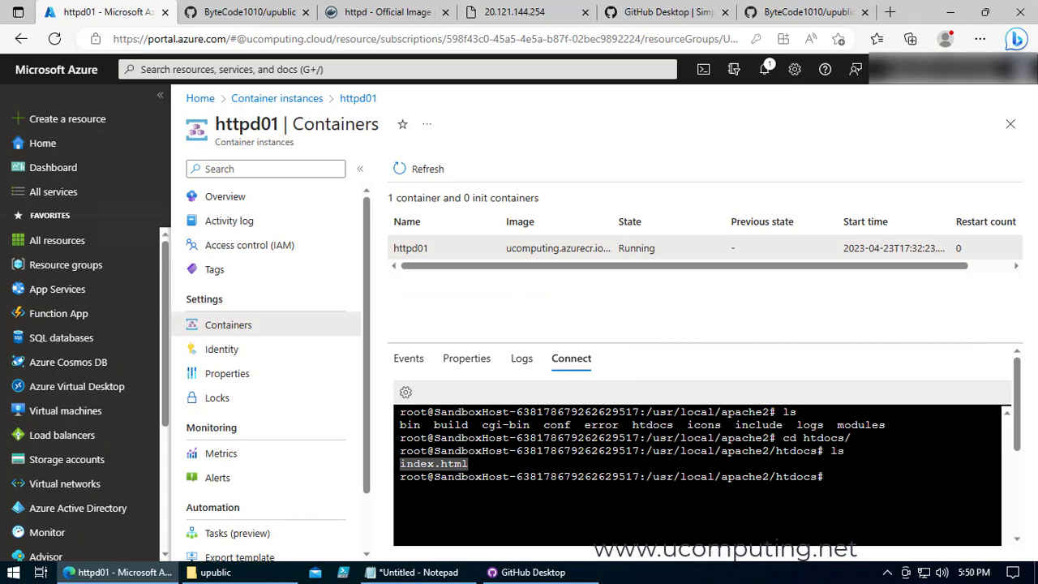
key("ctrl+v")
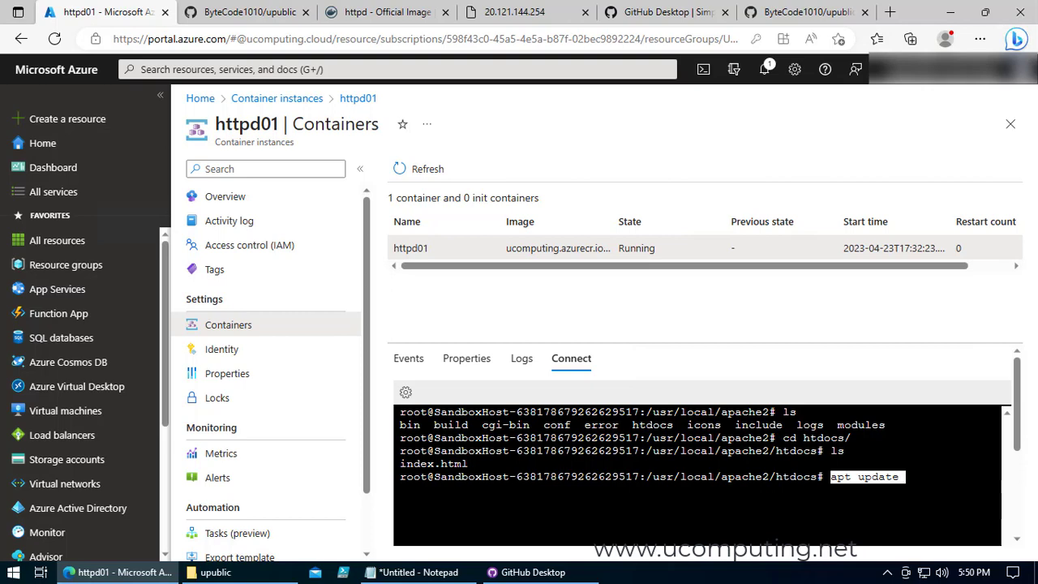
key("Return")
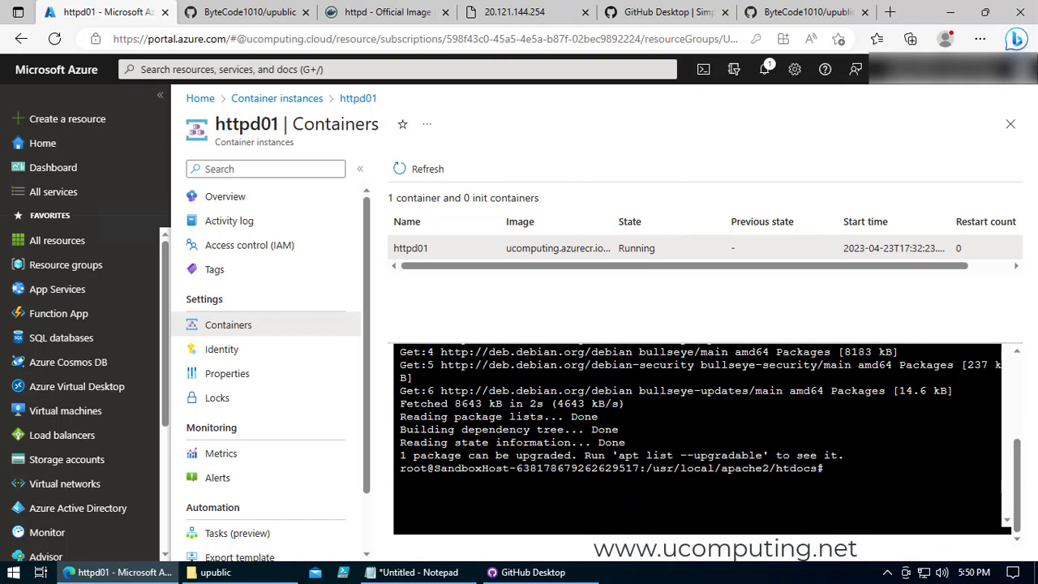
Run "apt install git" from the Notepad notes in the container console and answer Y to continue the installation.
left_click(414, 572)
left_click_drag(160, 357, 82, 368)
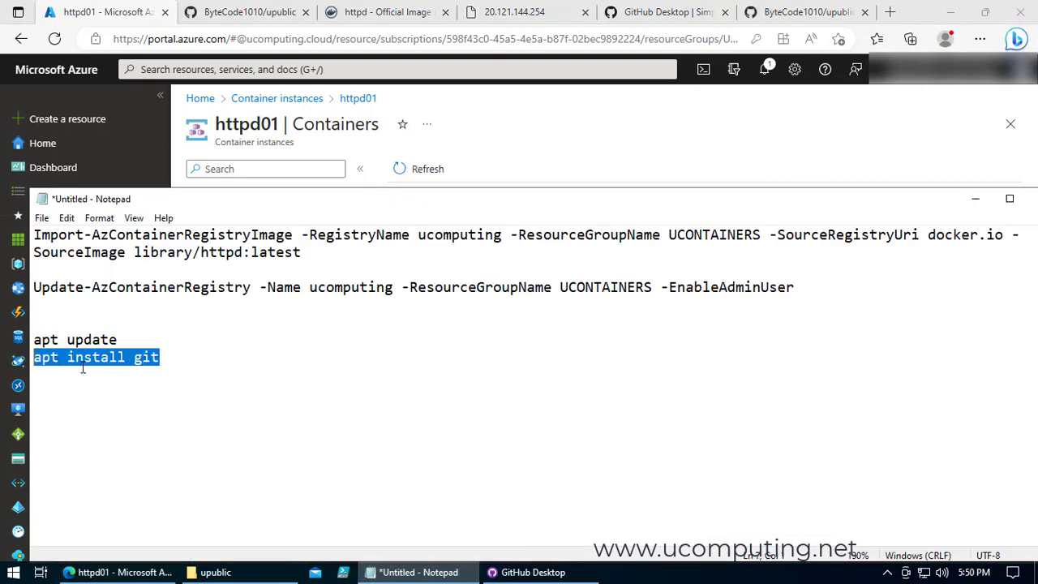
right_click(832, 468)
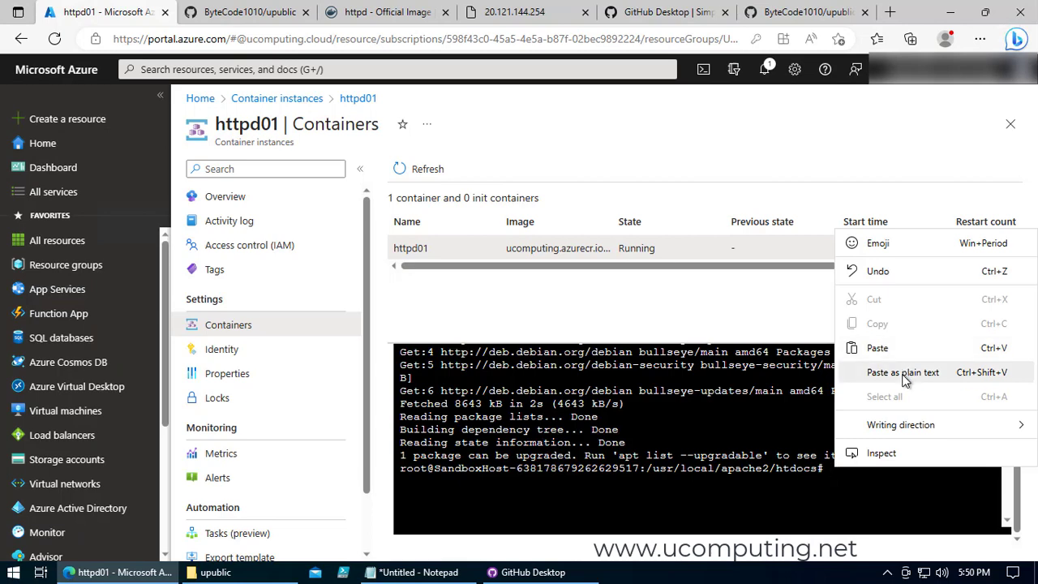
left_click(902, 372)
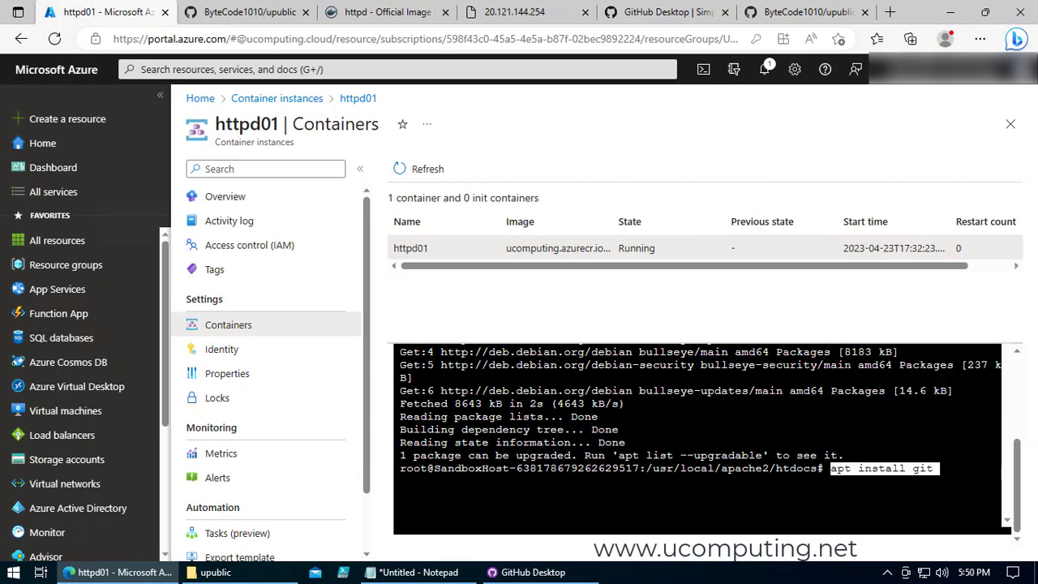
key("Return")
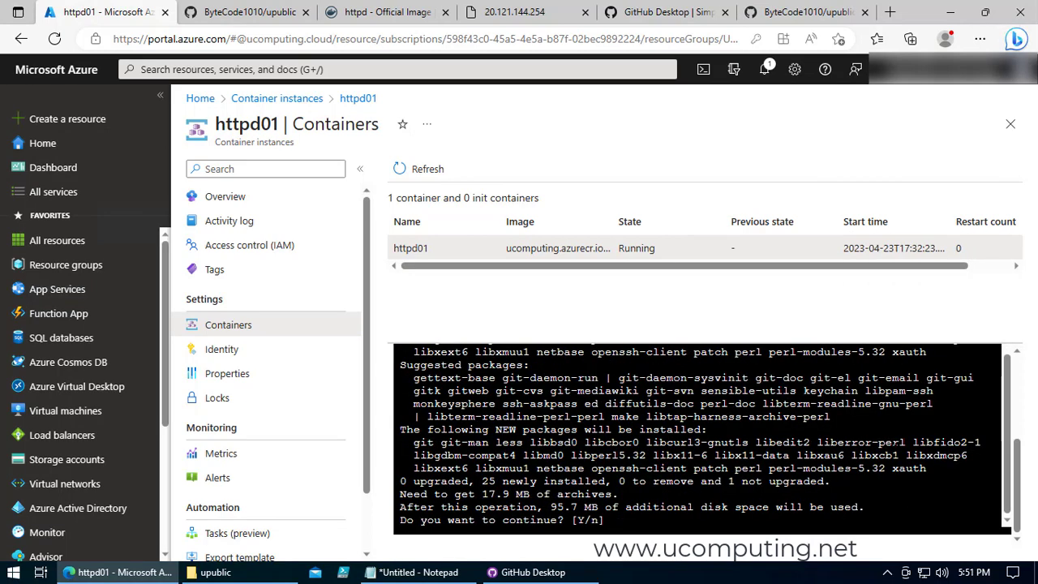
type("Y")
key("Return")
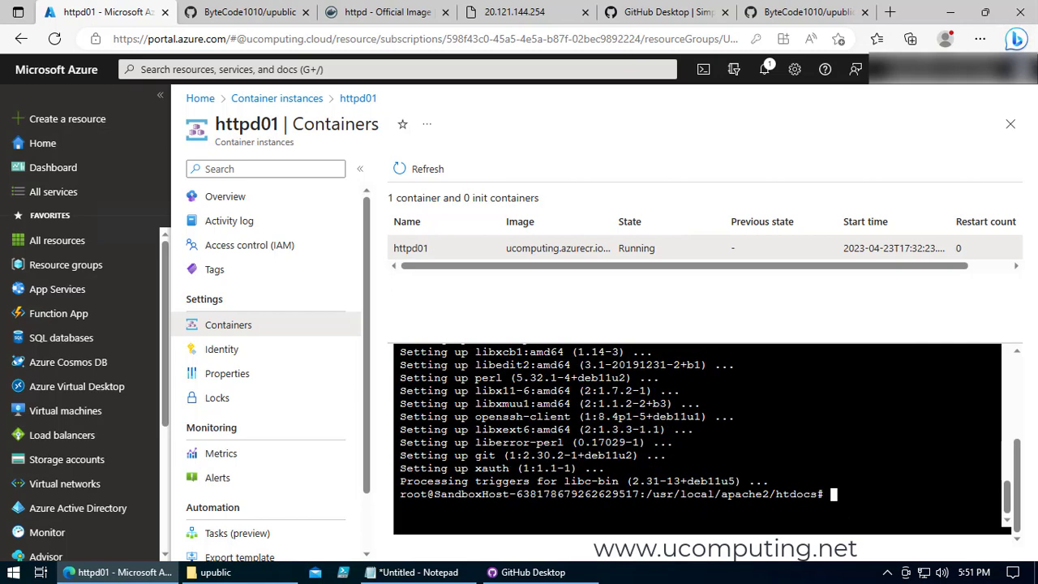
List the htdocs directory with ls and view the container's web page at 20.121.144.254.
type("ls")
key("Return")
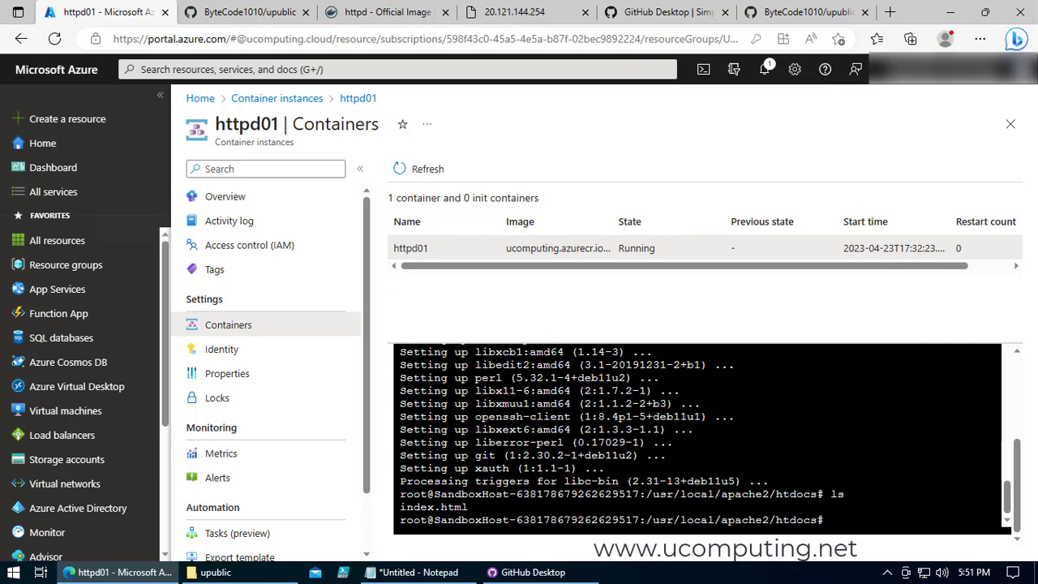
left_click(531, 14)
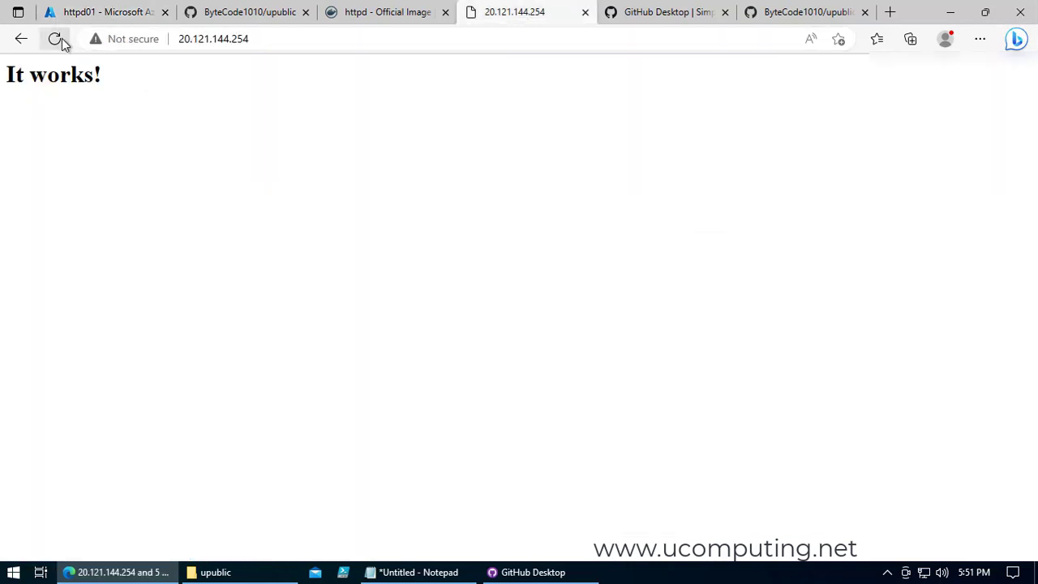
Delete index.html from the htdocs directory in the httpd01 container console in the Azure portal, and list the directory with ls.
left_click(102, 11)
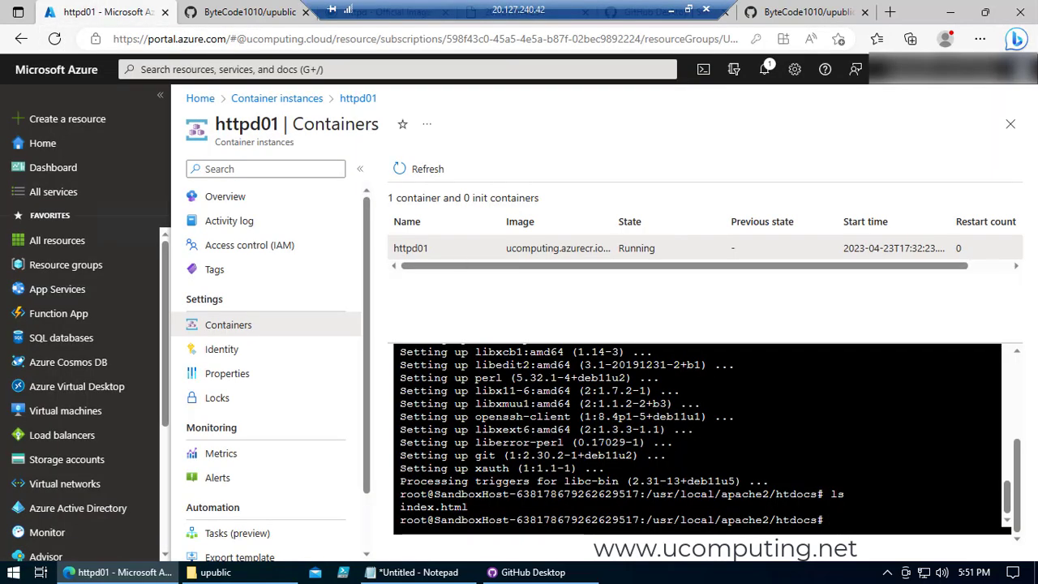
type("rm")
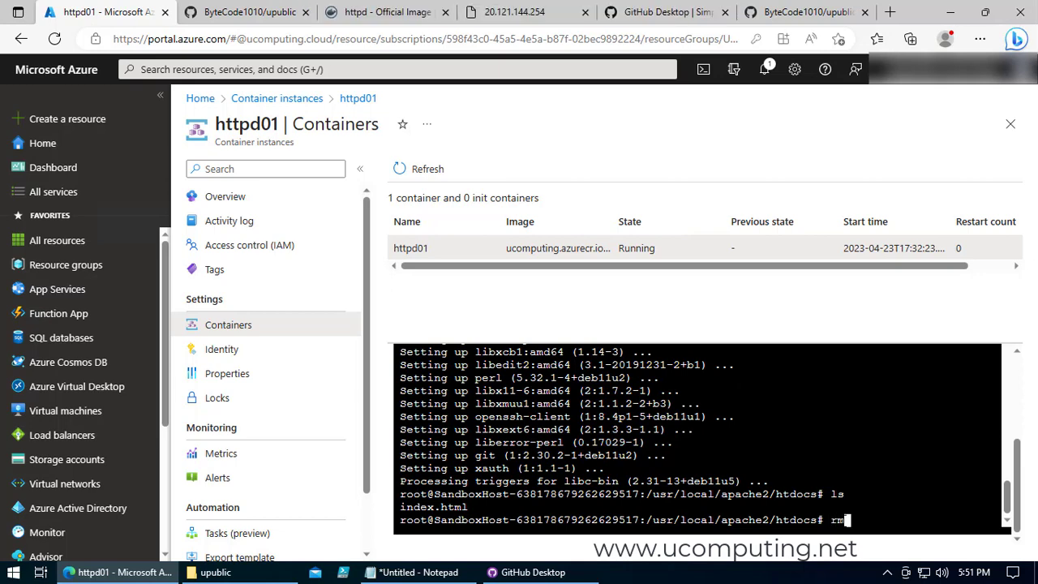
type(" index")
key("Tab")
key("Return")
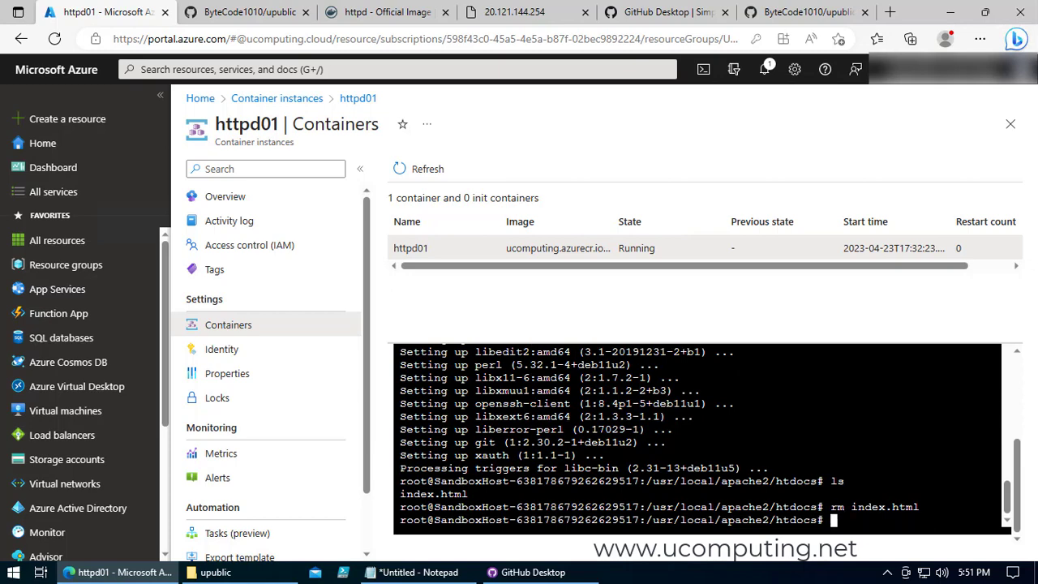
type("ls")
key("Return")
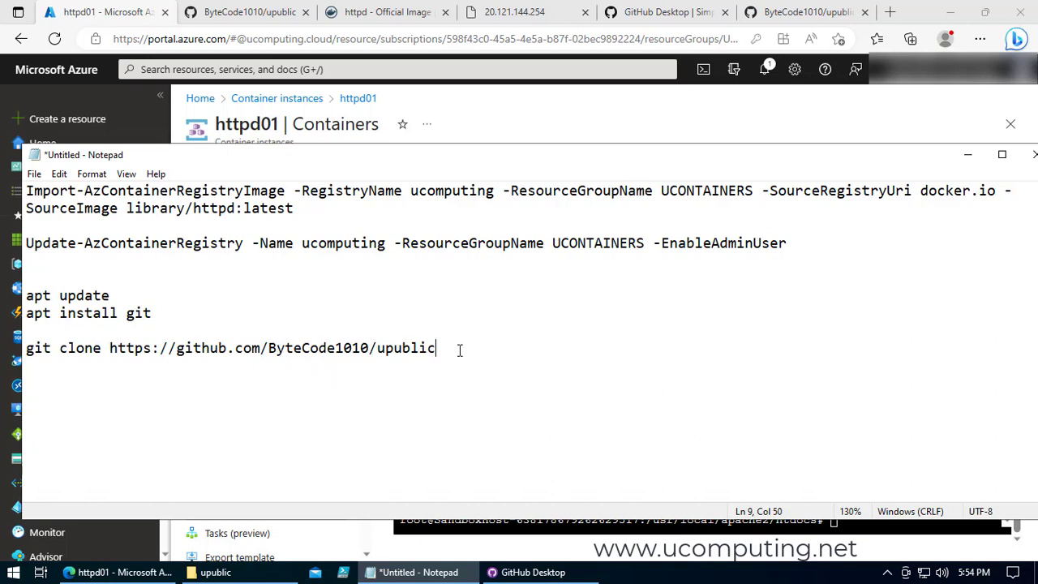
Copy the git clone command for the upublic repository from the Notepad notes, run it in the container console and list htdocs with ls.
left_click_drag(647, 157, 345, 87)
double_click(425, 81)
double_click(410, 67)
key("shift+Home")
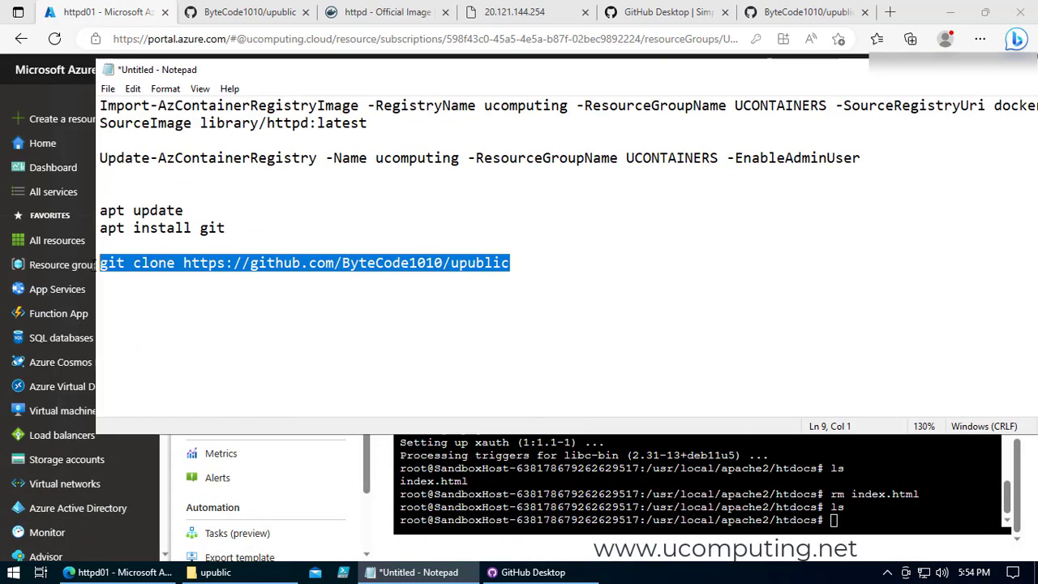
key("ctrl+c")
right_click(855, 519)
left_click(857, 425)
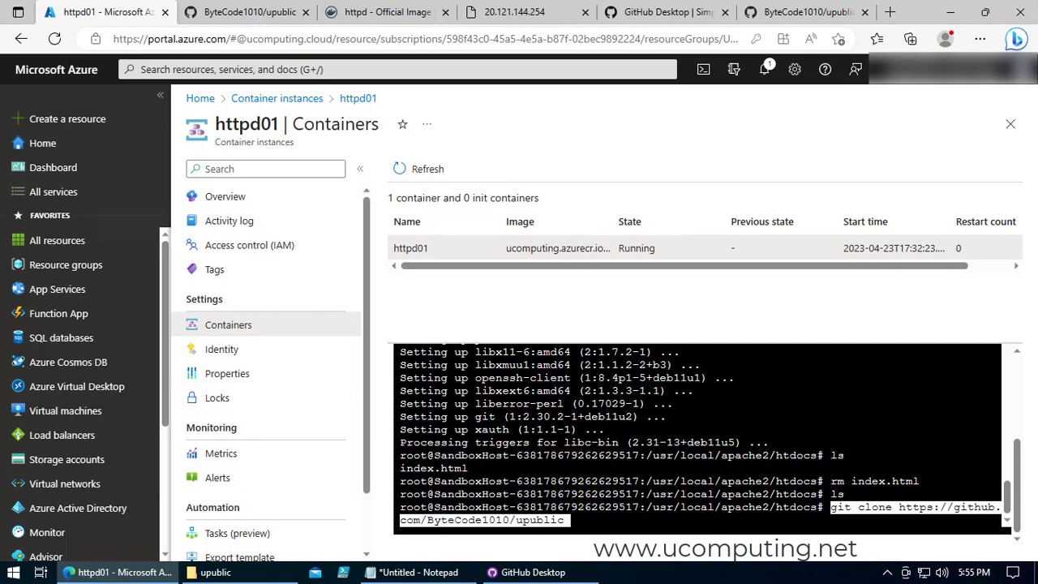
key("Return")
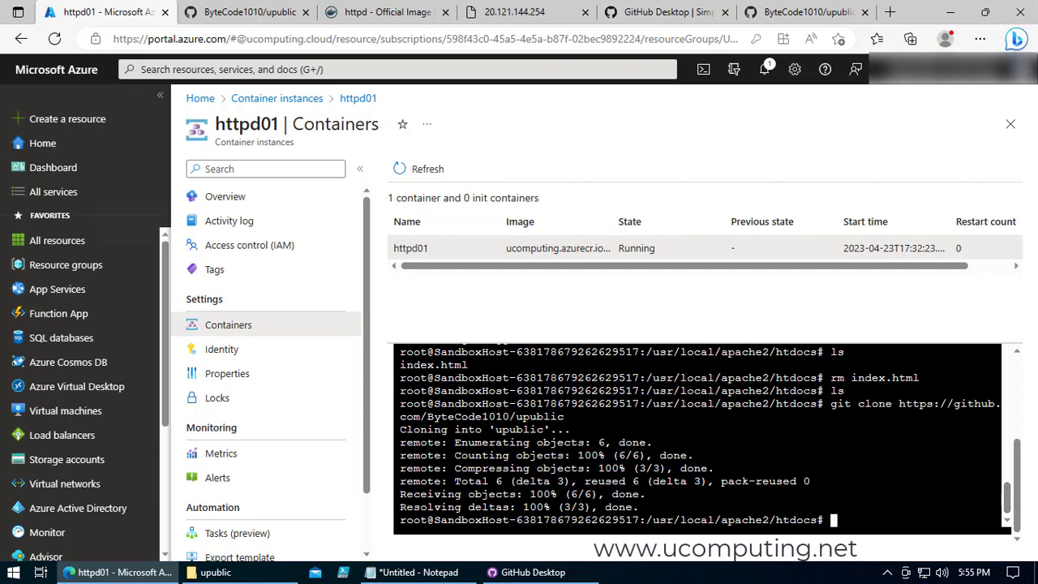
type("ls")
key("Return")
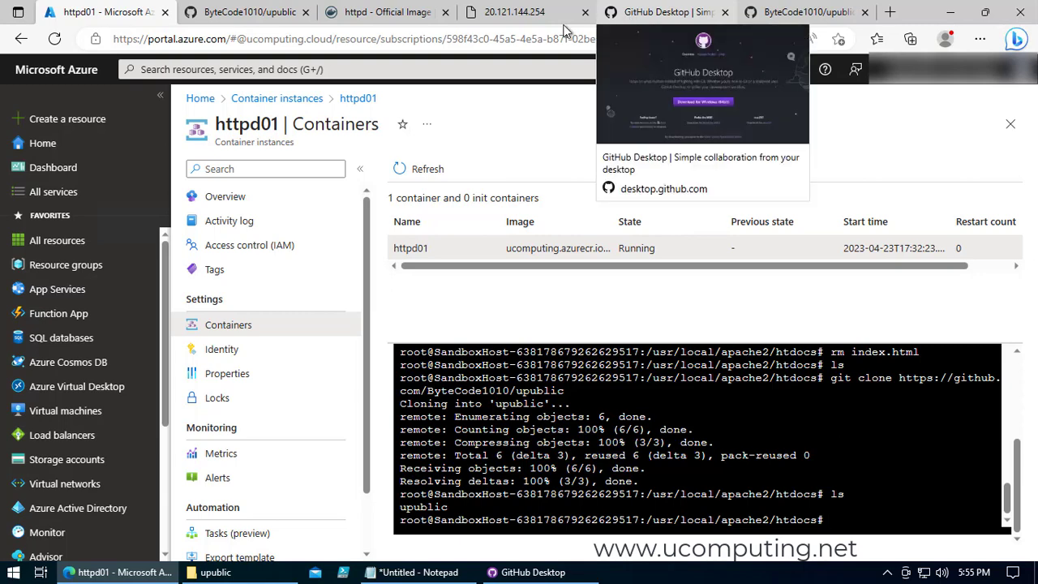
Reload the container's page at 20.121.144.254, view the site in its upublic/ folder and return to the root index.
left_click(518, 14)
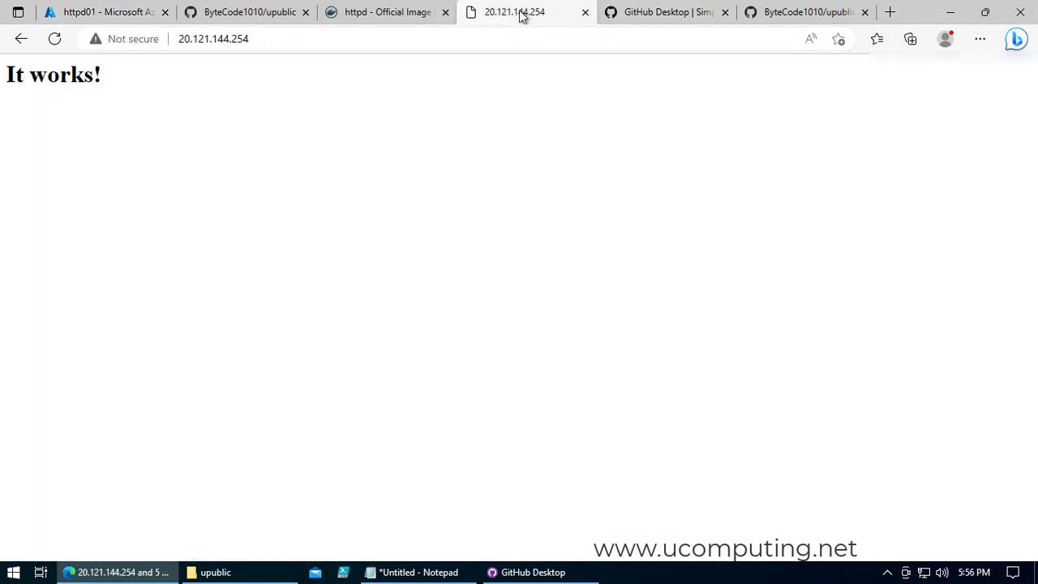
left_click(54, 39)
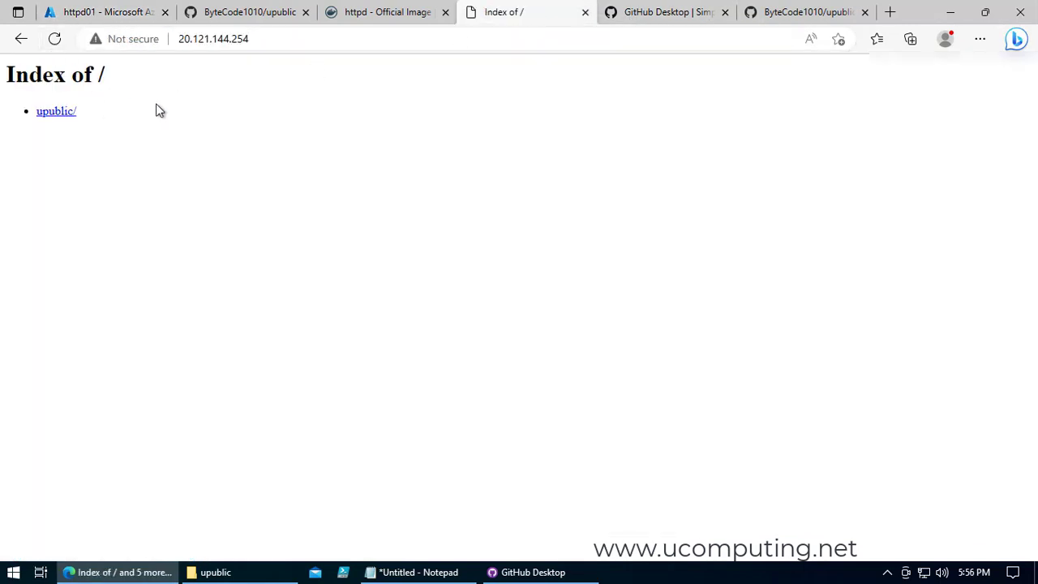
left_click(62, 118)
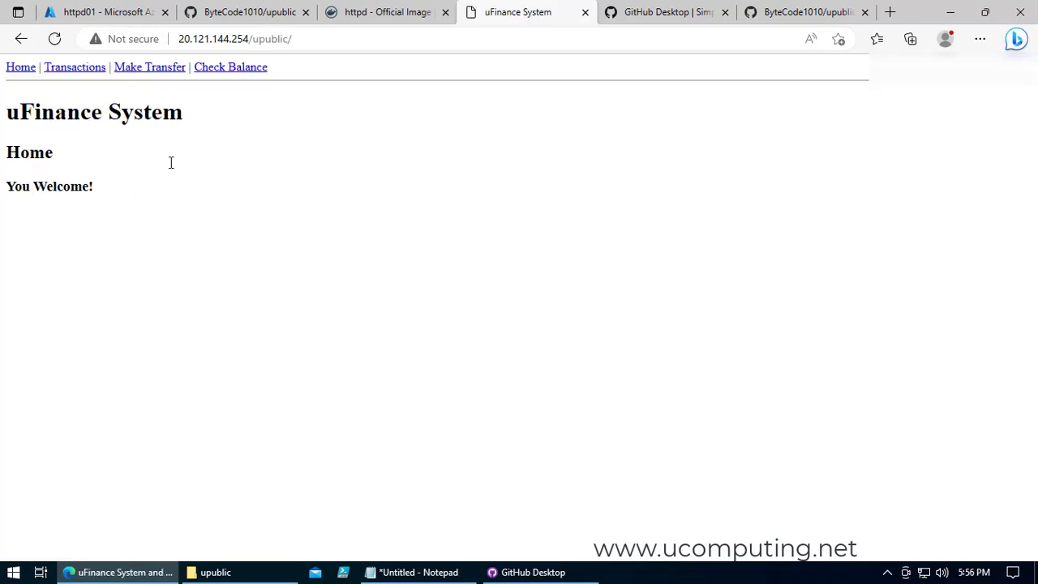
left_click(21, 40)
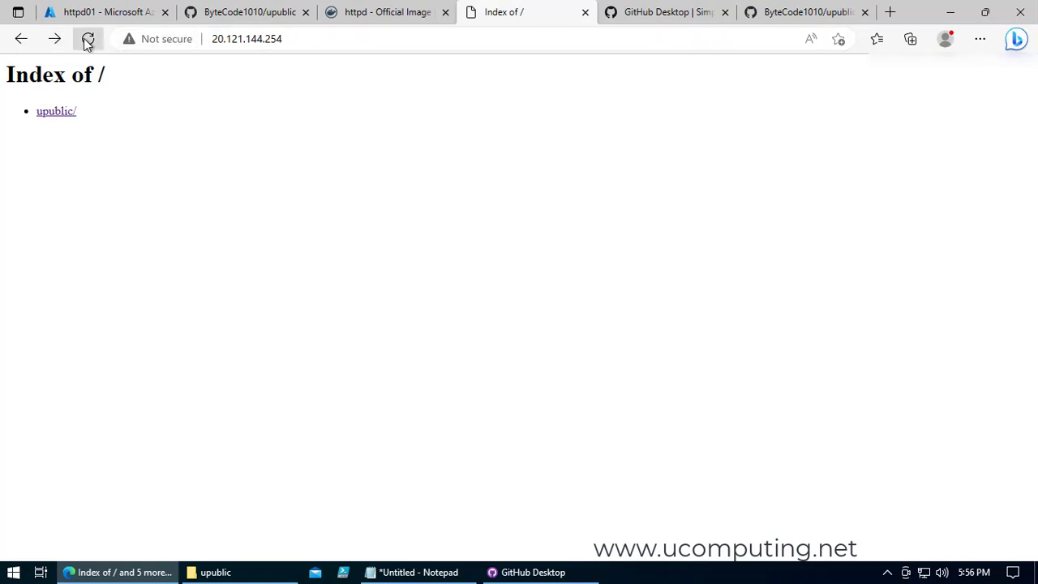
left_click(55, 114)
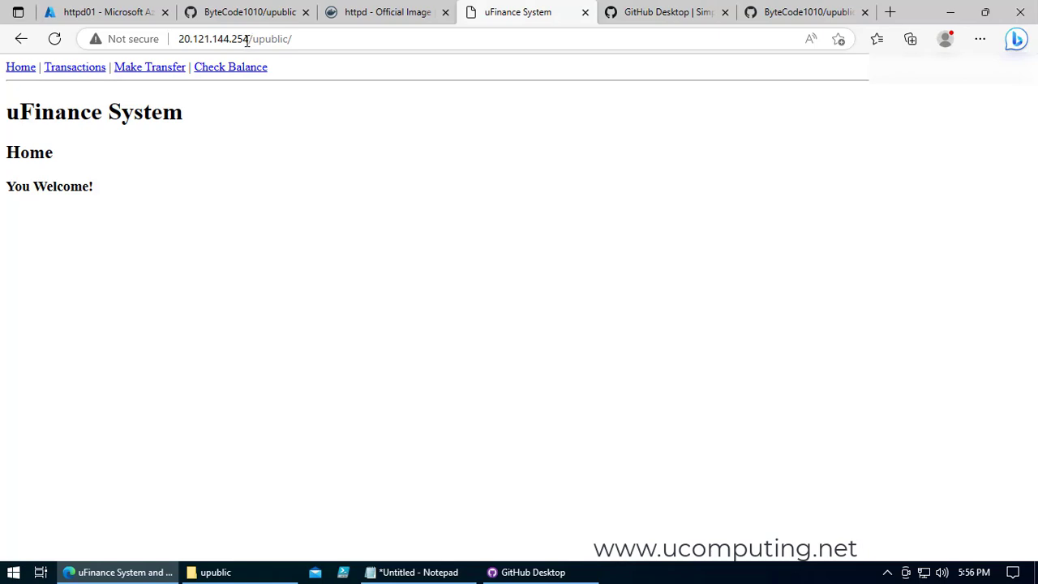
left_click(22, 40)
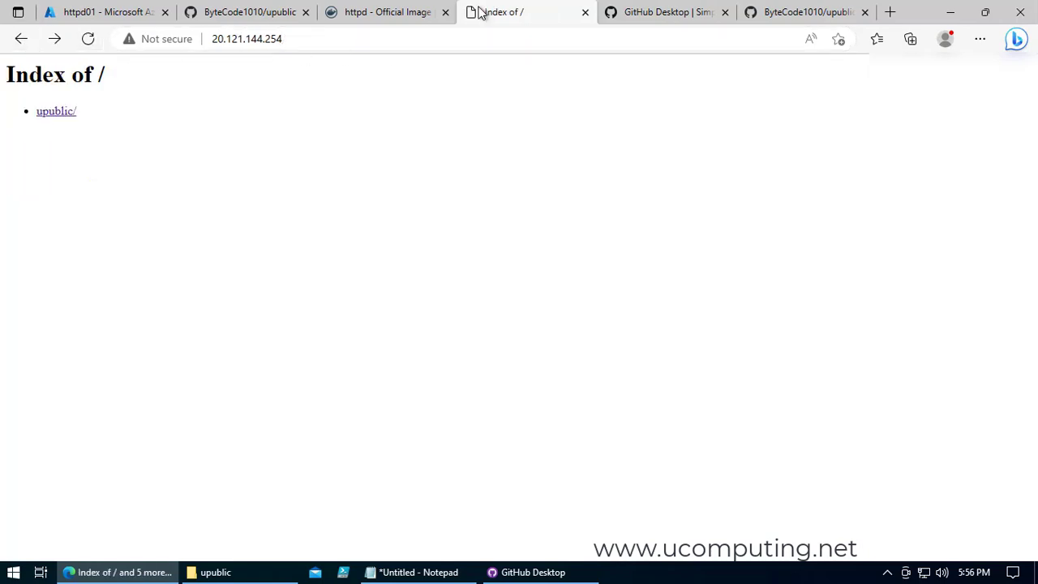
Add "cp -r /usr/local/apache2/htdocs/upublic/* /usr/local/apache2/htdocs" to the Notepad notes below the git clone command and review its source and destination paths.
left_click(95, 11)
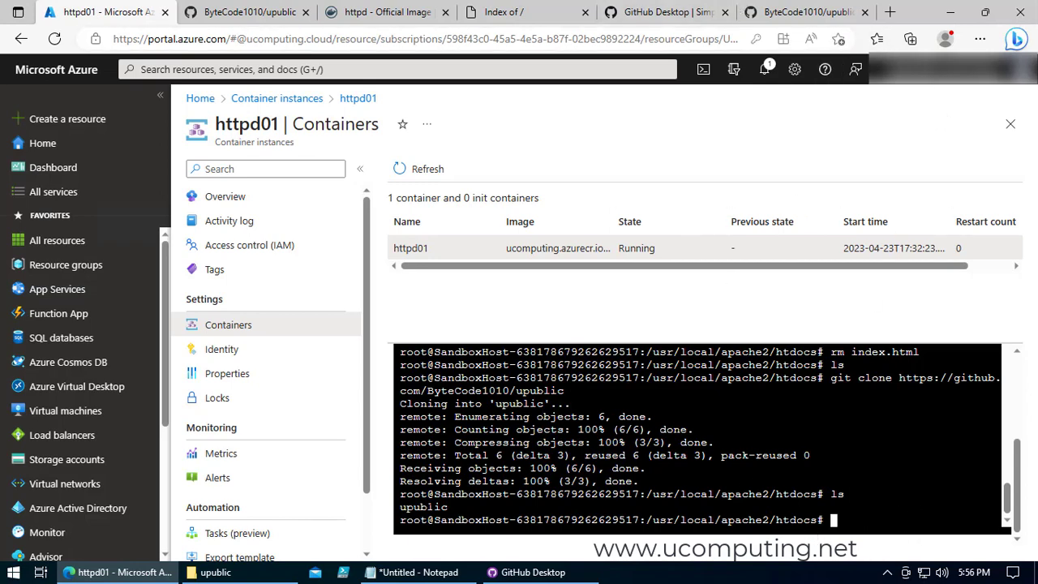
mouse_move(413, 506)
left_mouse_down()
mouse_move(448, 506)
mouse_move(405, 509)
left_mouse_up()
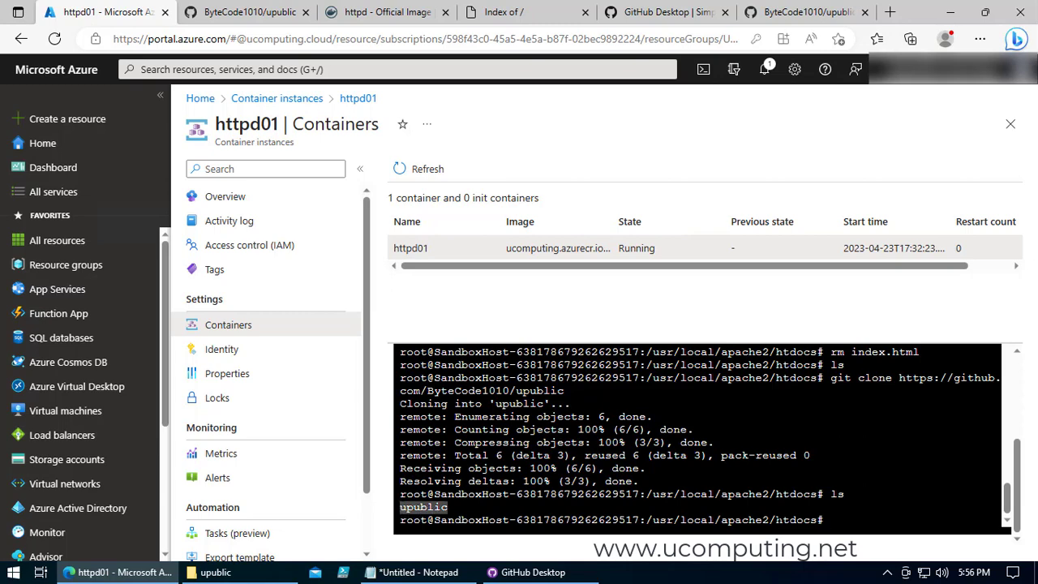
left_click(409, 574)
left_click(539, 268)
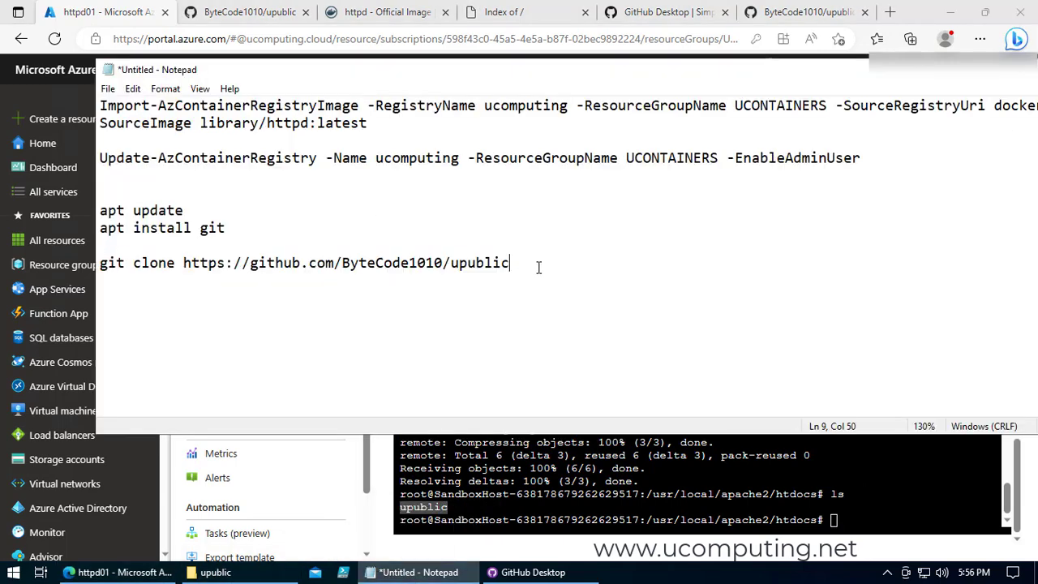
key("Return")
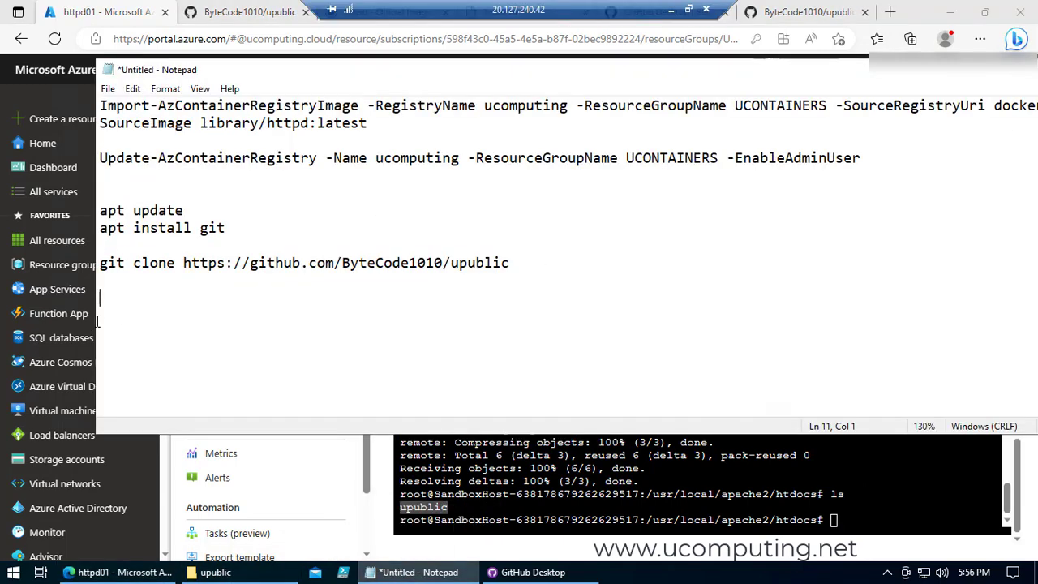
right_click(108, 306)
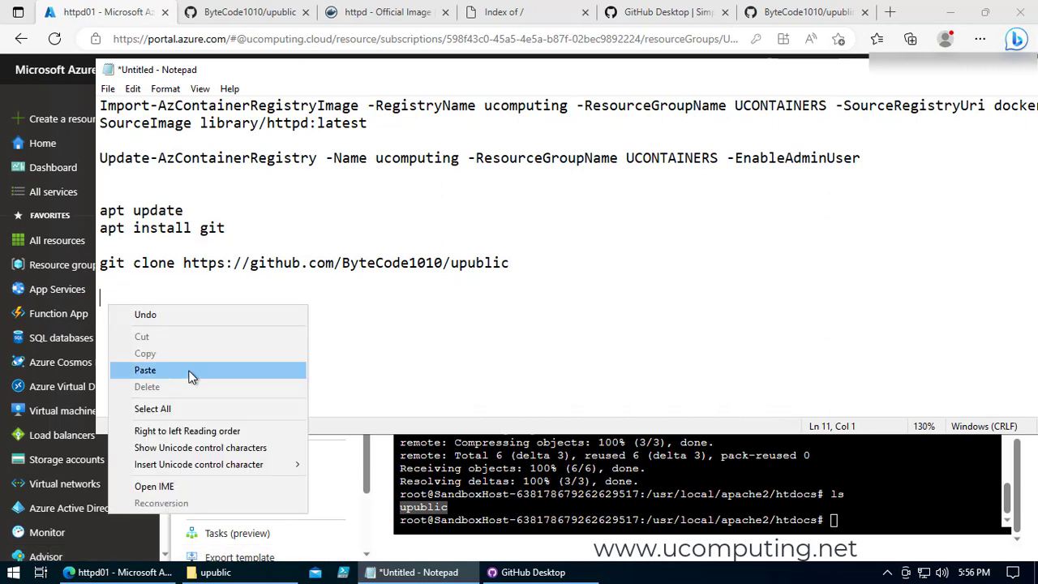
left_click(192, 371)
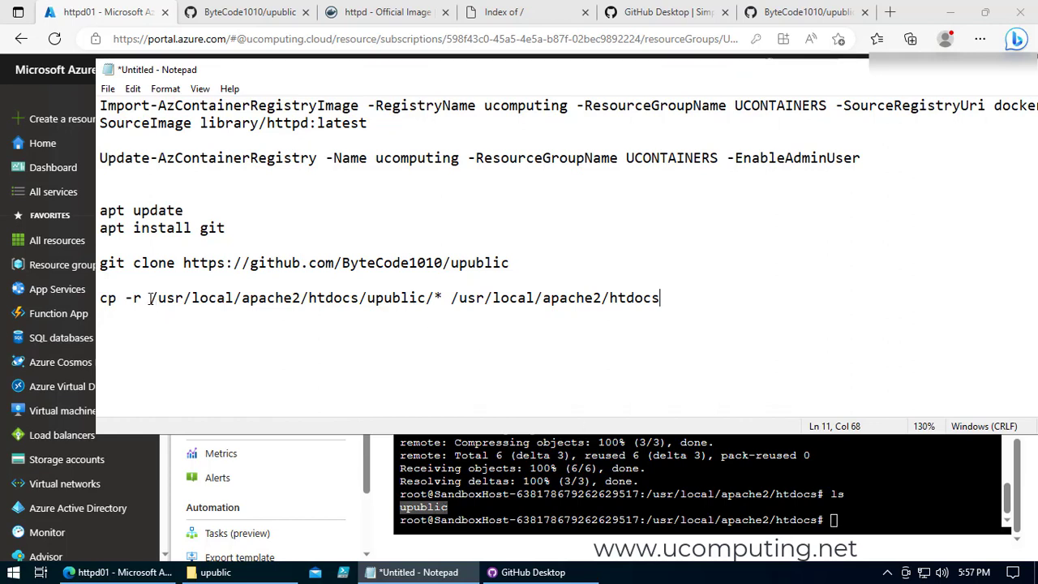
left_click_drag(150, 298, 433, 298)
left_click(437, 296)
left_click_drag(450, 297, 663, 298)
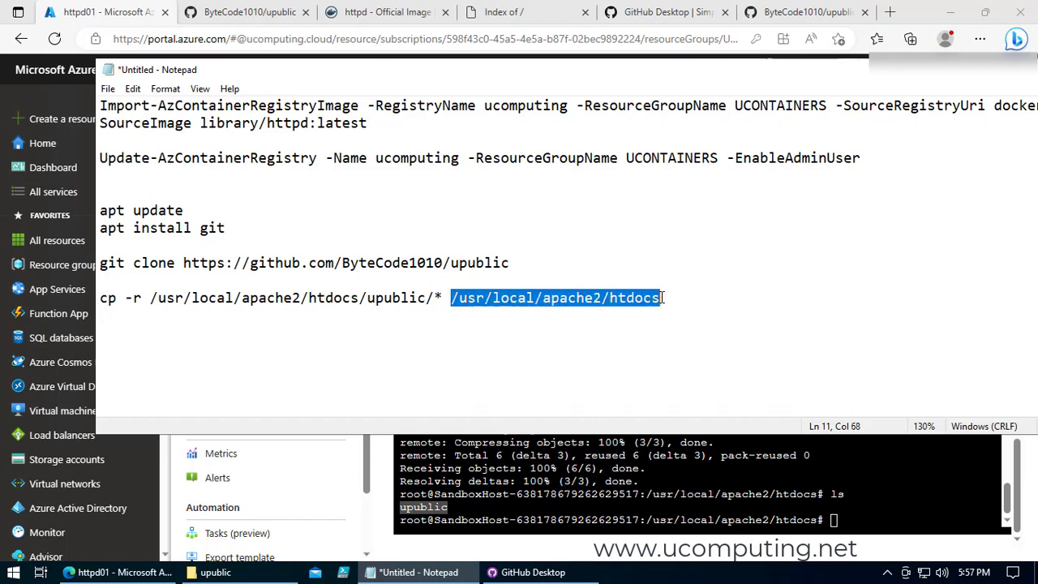
Run "cp -r /usr/local/apache2/htdocs/upublic/* /usr/local/apache2/htdocs" in the container console and check the files in htdocs with ls.
left_click(861, 528)
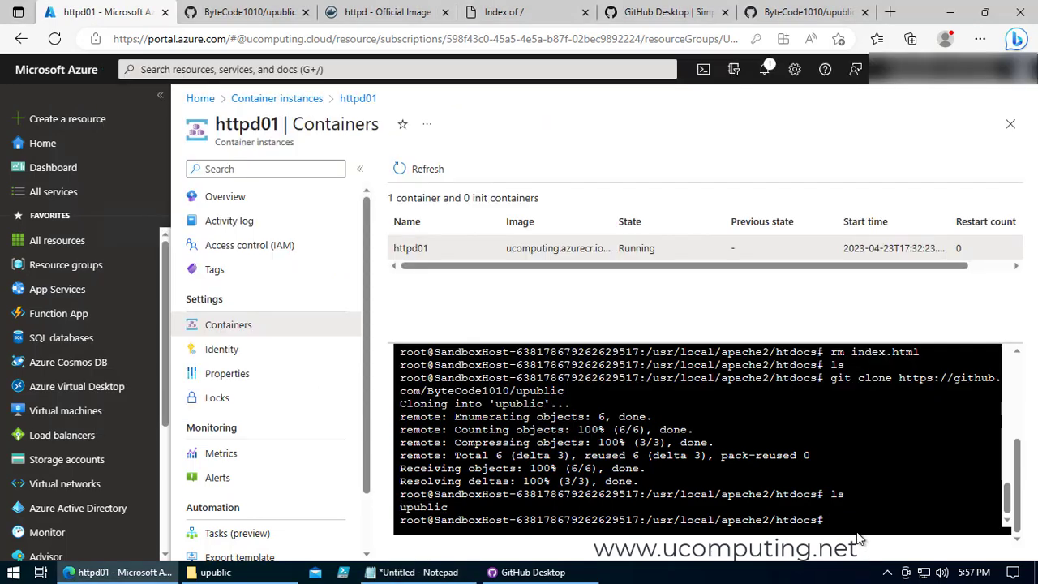
right_click(838, 486)
left_click(875, 396)
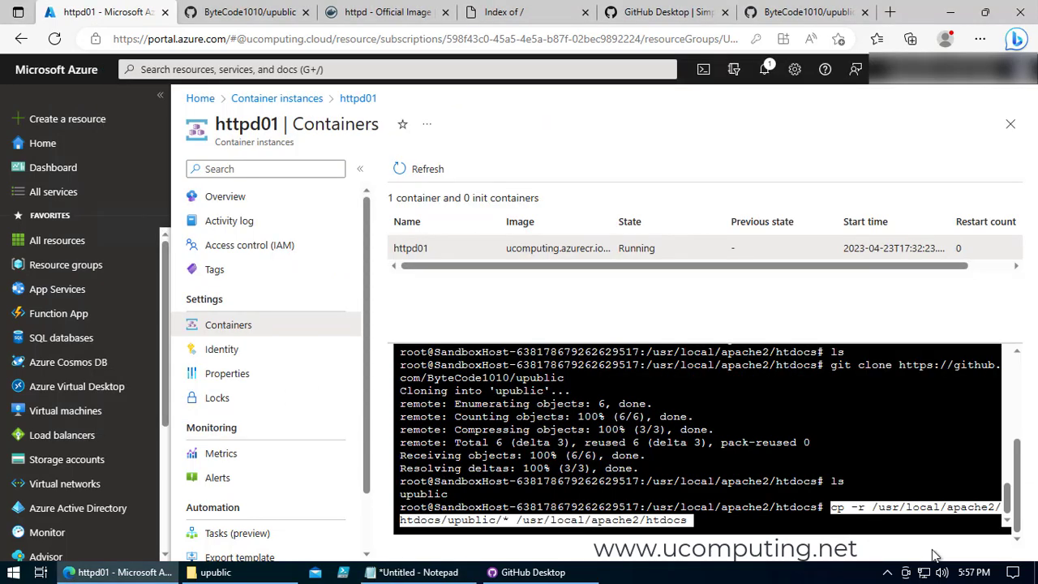
key("Return")
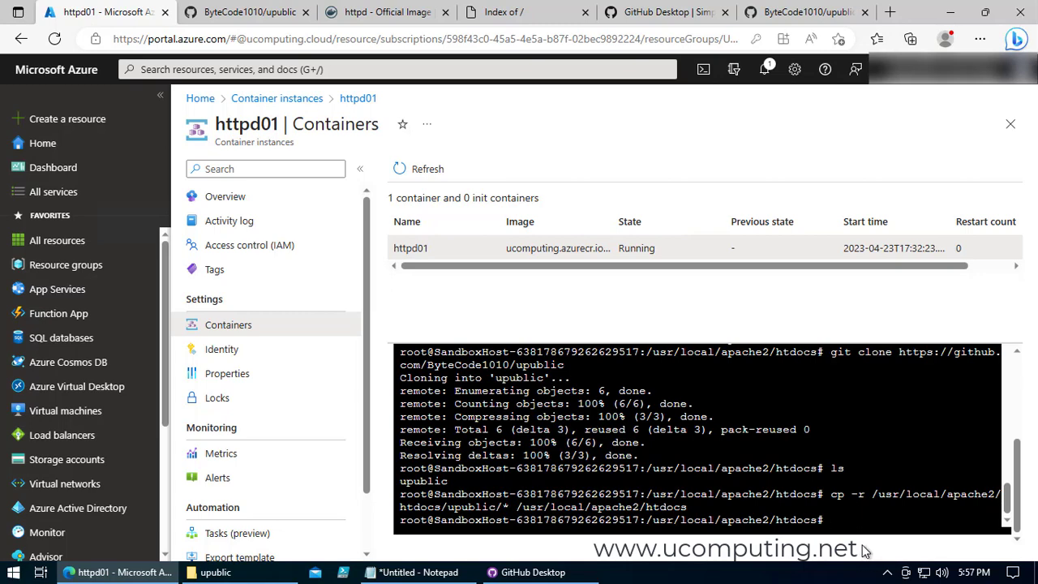
type("ls")
key("Return")
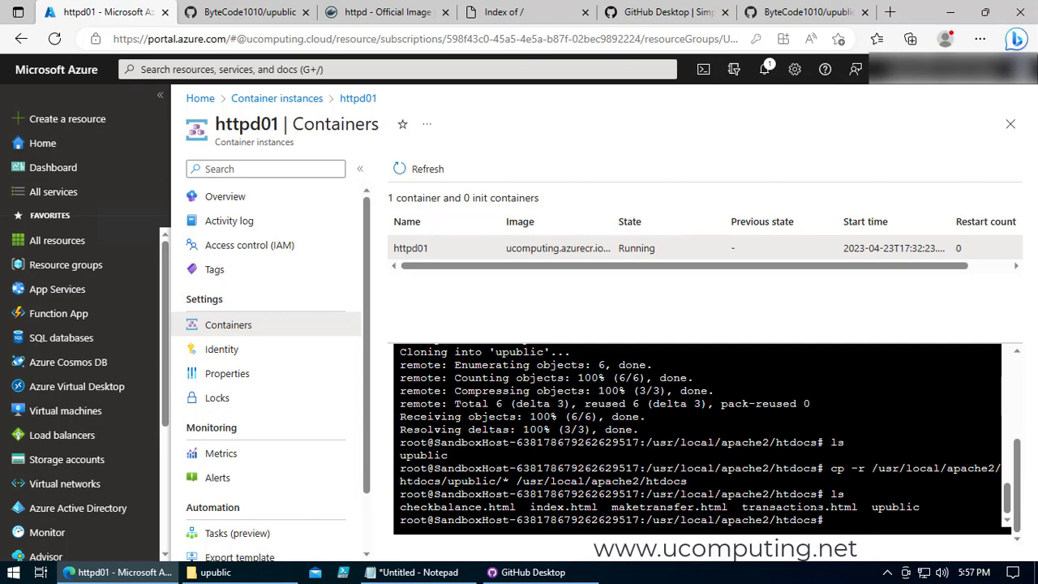
left_click_drag(858, 507, 572, 507)
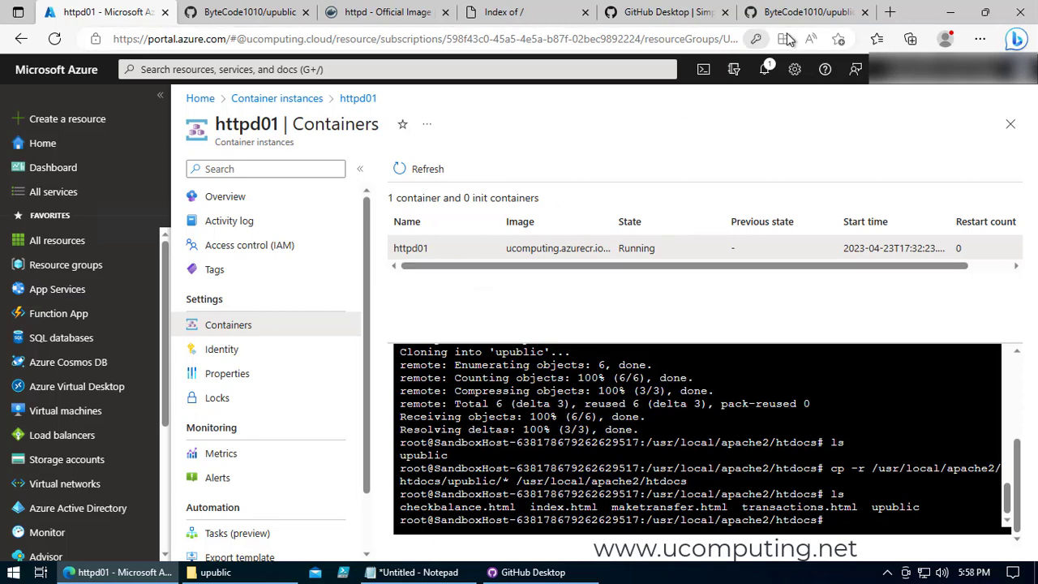
Copy the public IP address from the httpd01 overview and open it in a new browser tab.
left_click(231, 199)
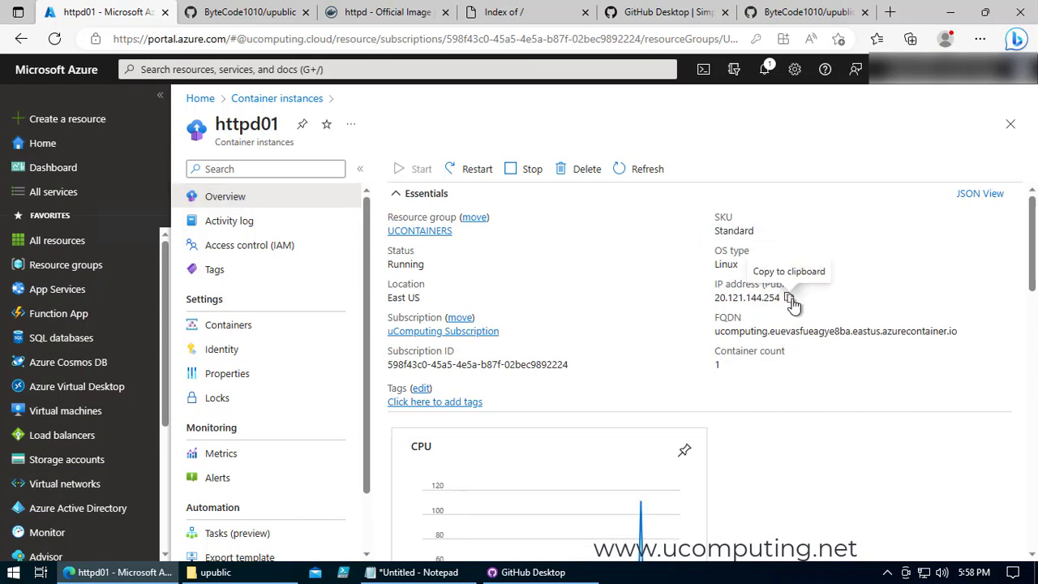
left_click(791, 299)
key("ctrl+t")
right_click(374, 41)
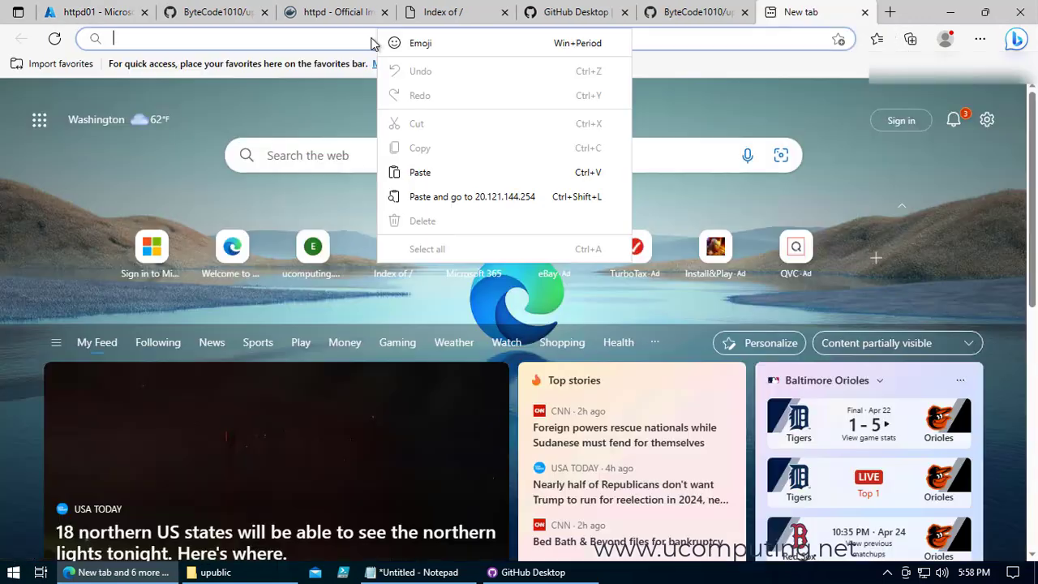
left_click(438, 197)
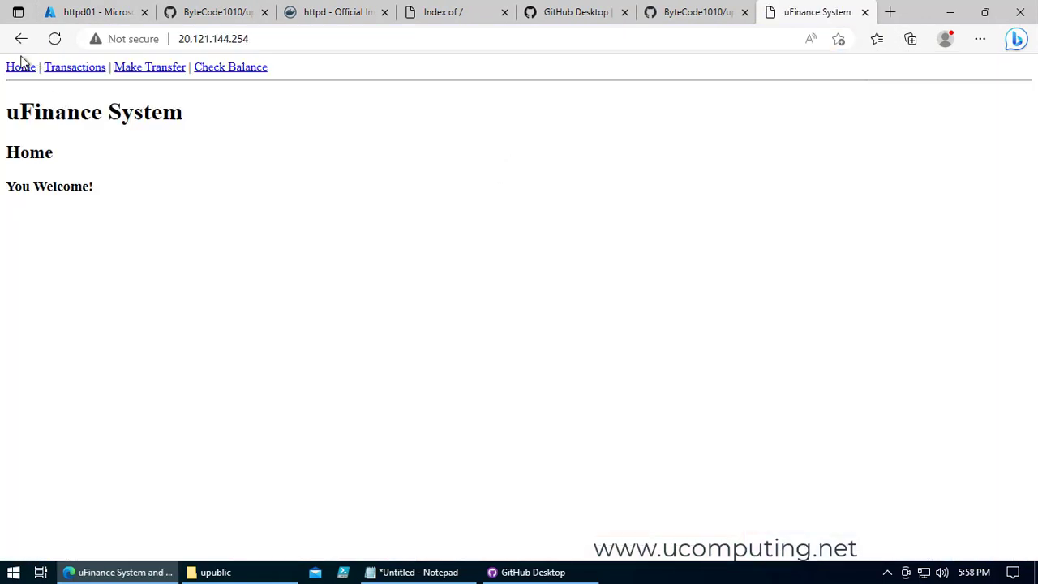